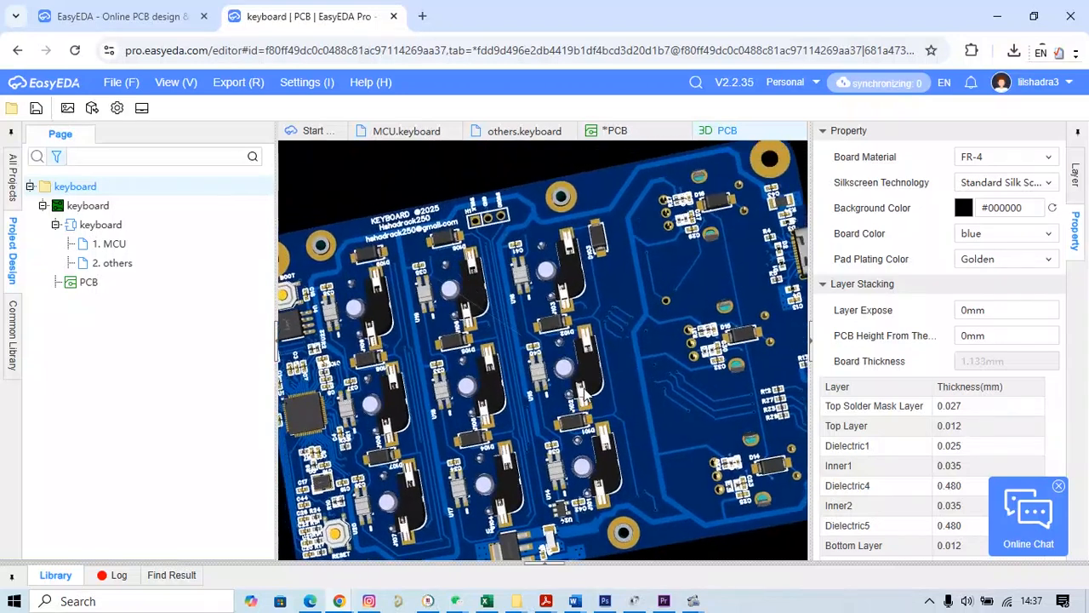
Step: Inspect the keyboard board's components in the 3D PCB view
scroll(434, 408, "up", 5)
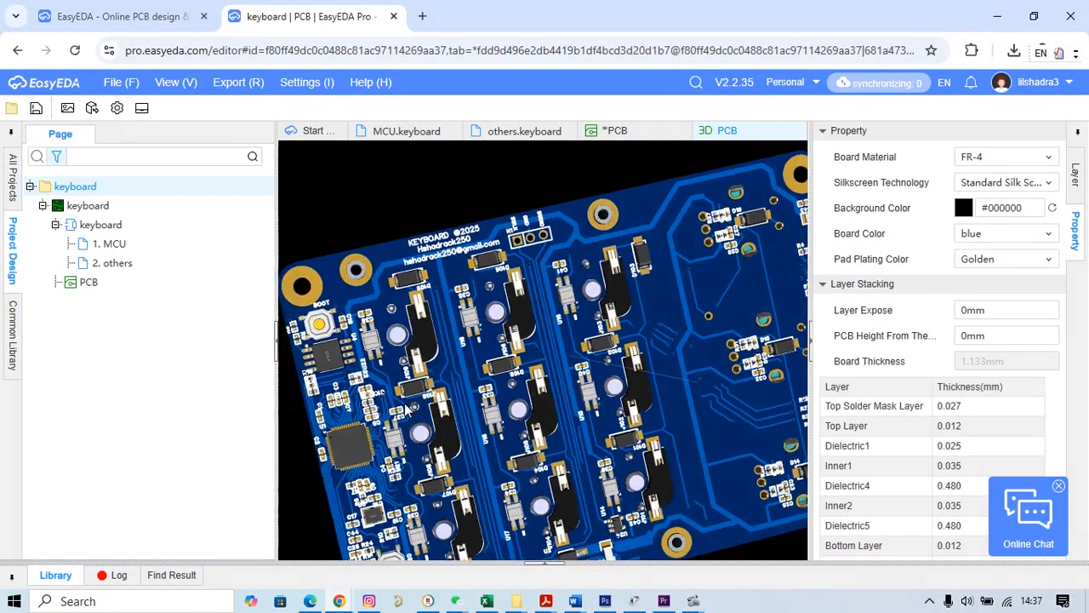
right_click_drag(506, 364, 434, 219)
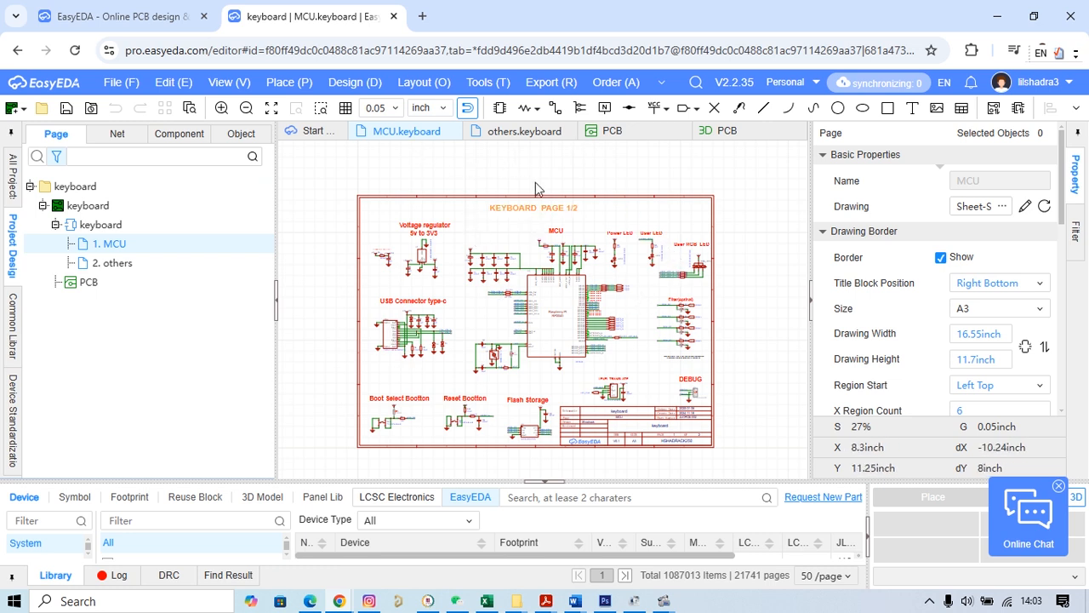
Step: Review the second schematic page with the key matrix, encoders, key LEDs and mounting holes
left_click(524, 131)
scroll(615, 255, "down", 4)
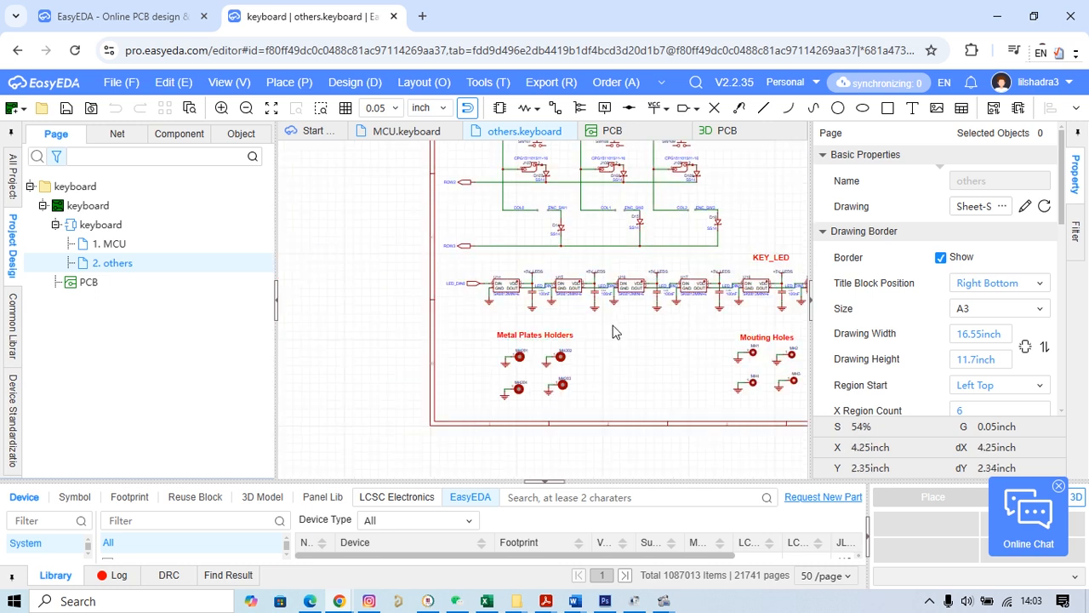
right_click_drag(691, 246, 533, 324)
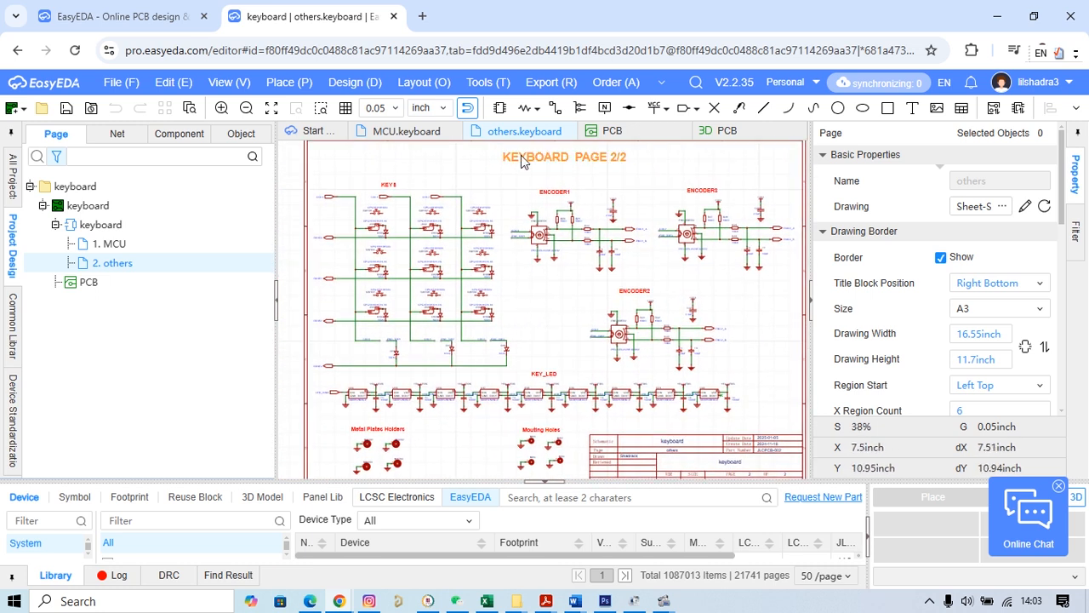
Step: Return to the MCU schematic page and examine the 5 V to 3.3 V voltage regulator and LED power circuit
left_click(420, 133)
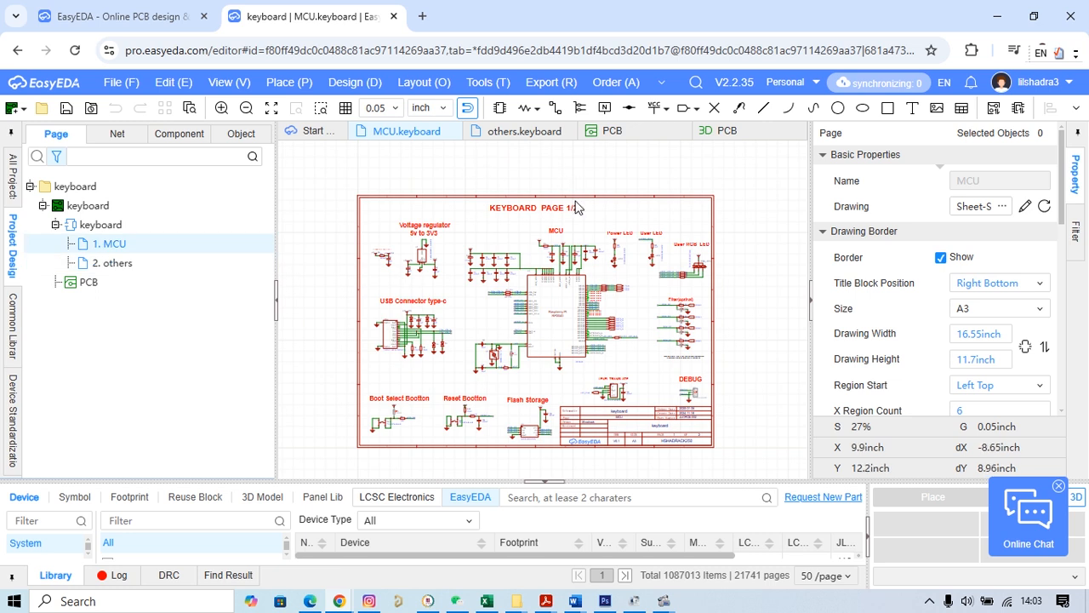
scroll(472, 268, "up", 5)
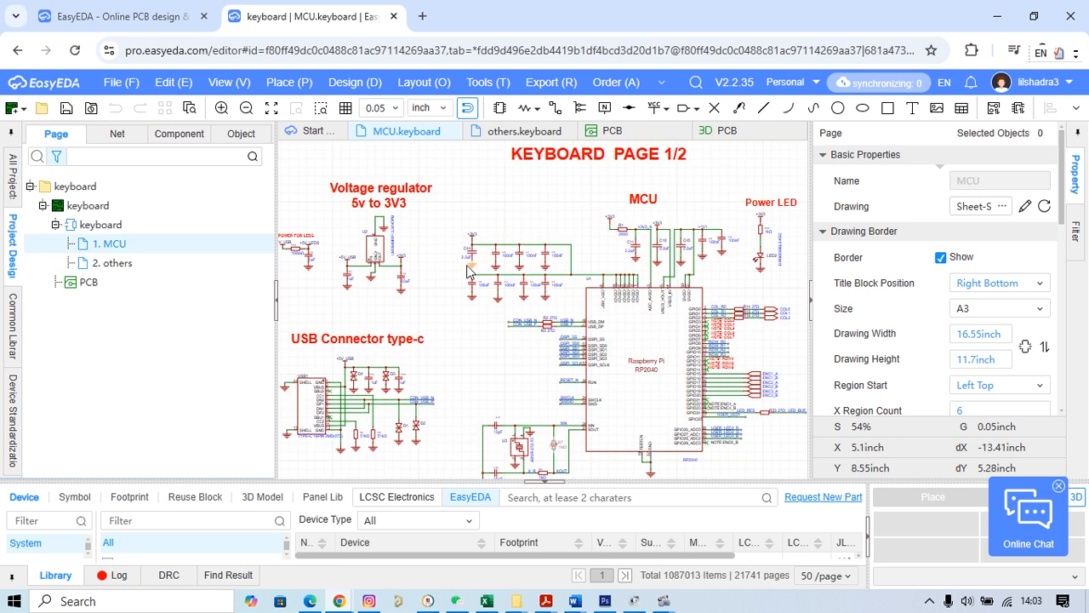
right_click_drag(421, 244, 562, 279)
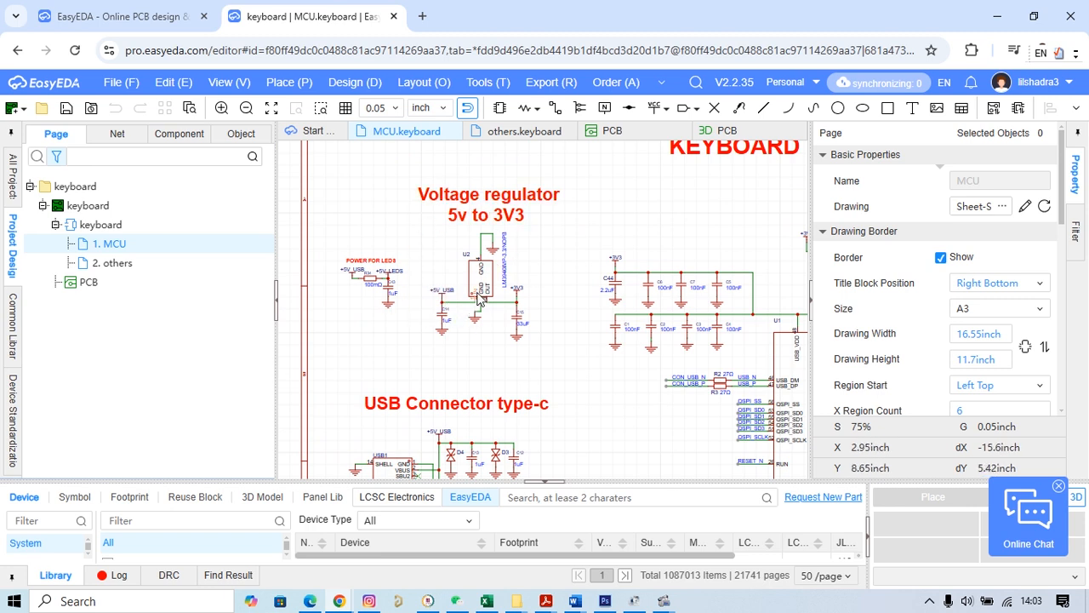
scroll(507, 293, "up", 1)
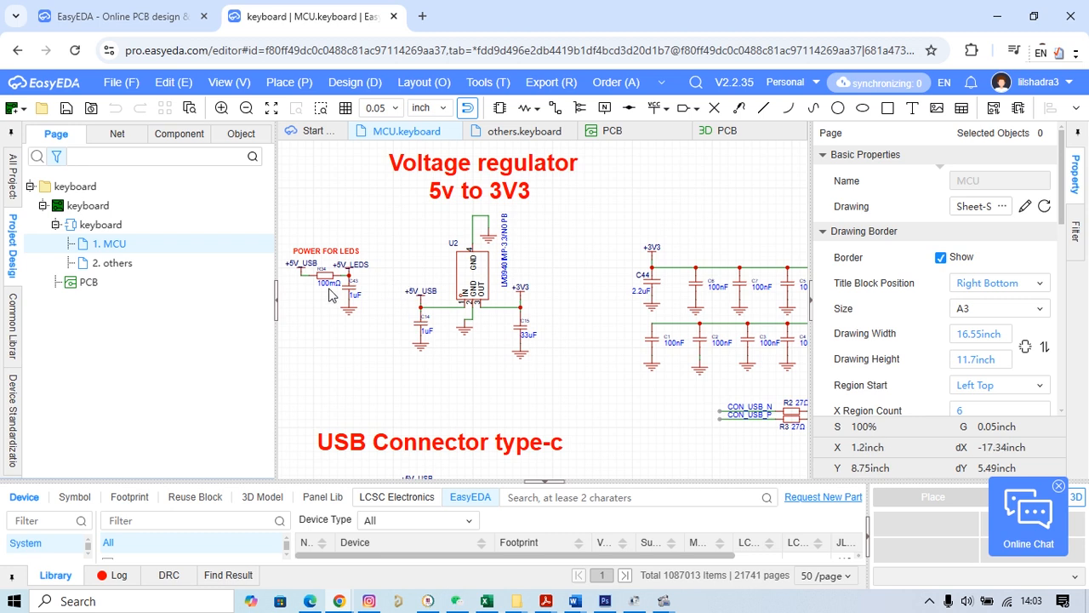
scroll(333, 291, "up", 1)
Step: Examine the Raspberry Pi RP2040 symbol and its pin assignments on the MCU page
scroll(580, 347, "down", 3)
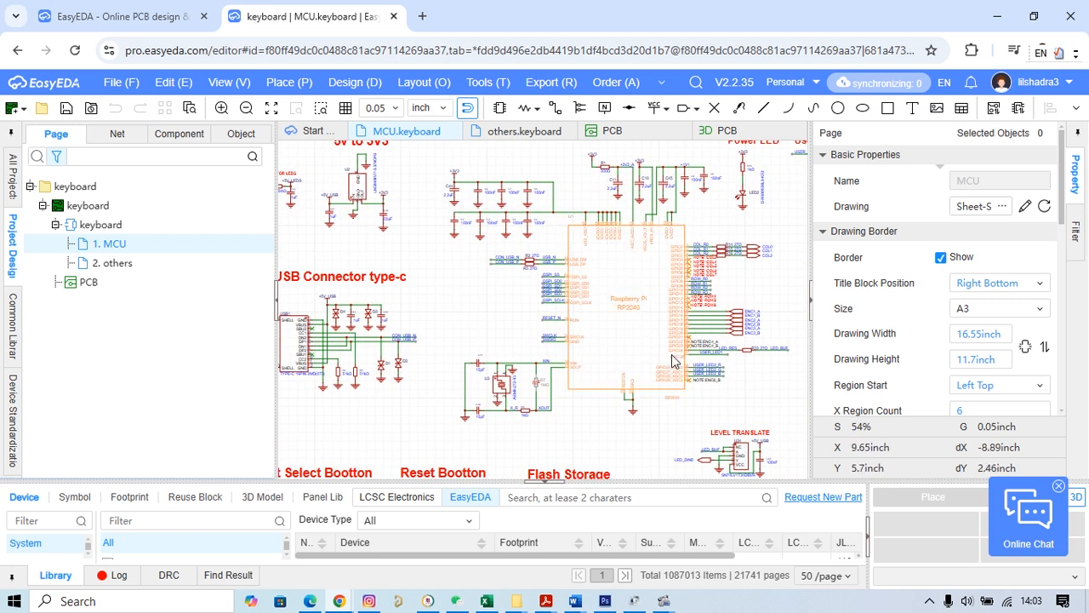
scroll(669, 338, "up", 1)
scroll(668, 338, "up", 2)
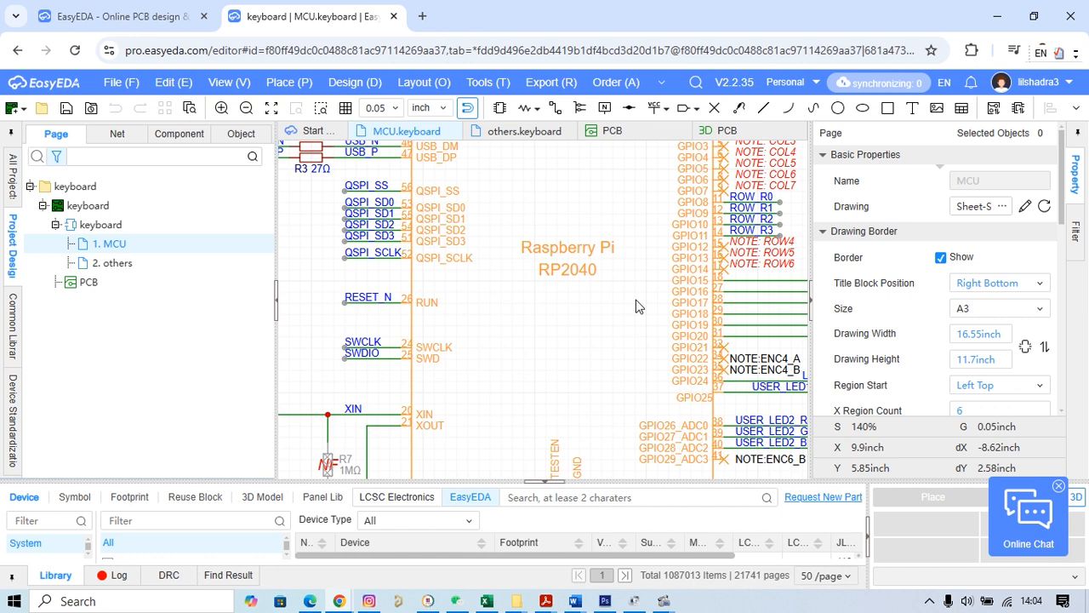
scroll(639, 306, "down", 3)
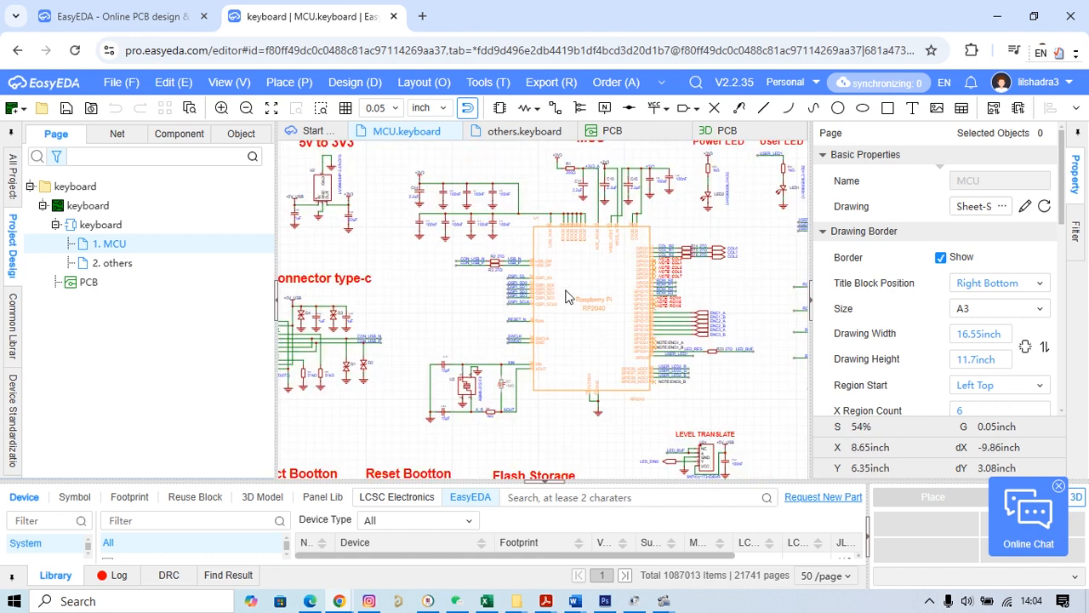
Step: Examine the RP2040's decoupling capacitors, power-pin network and GPIO connections
scroll(555, 211, "up", 1)
scroll(555, 211, "up", 3)
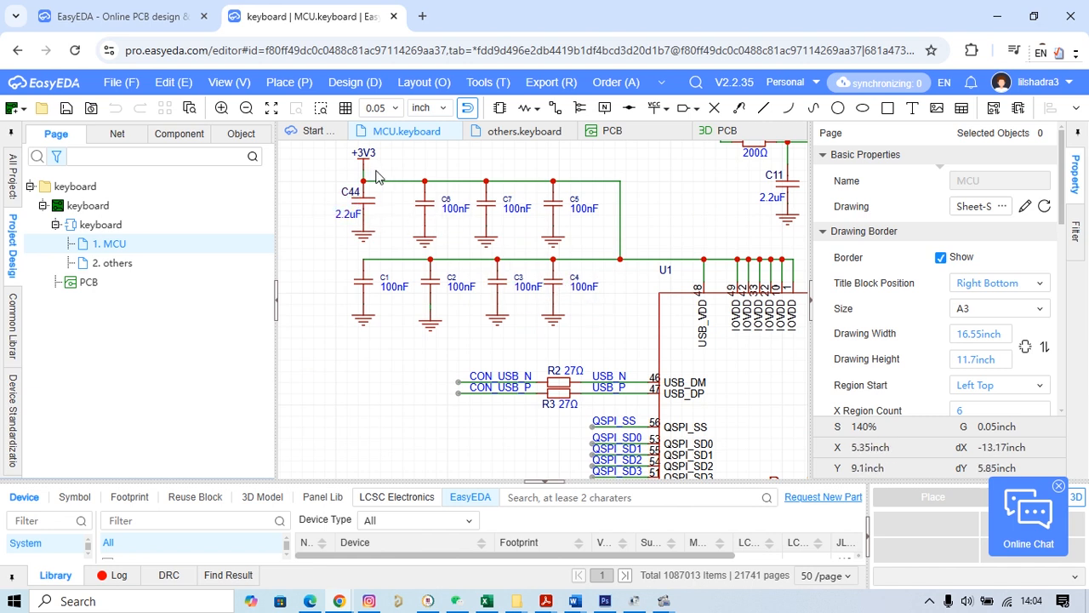
scroll(678, 234, "down", 3)
right_click_drag(679, 234, 521, 230)
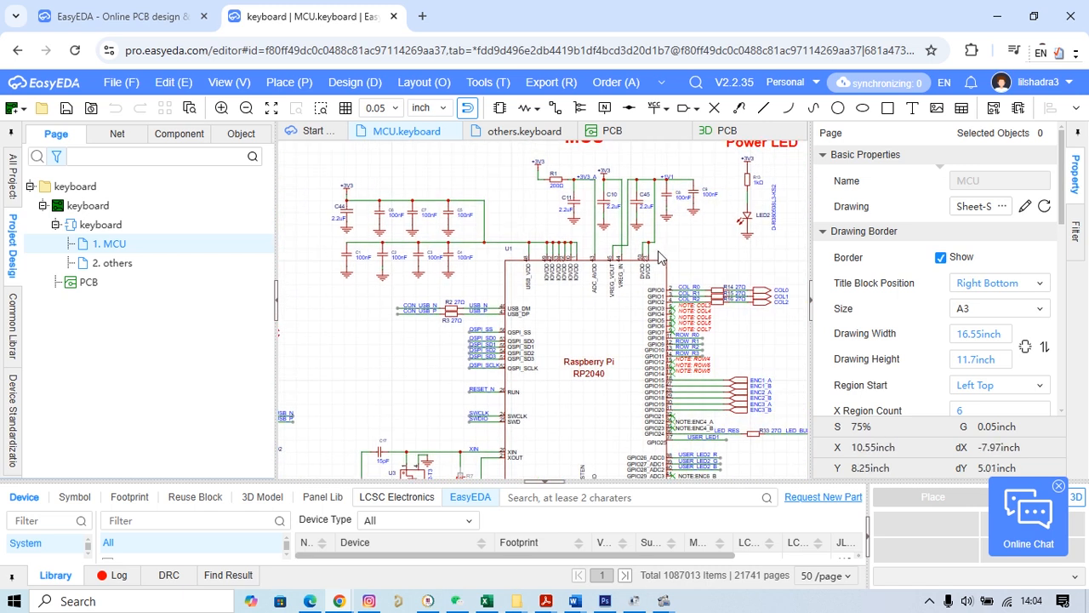
scroll(651, 247, "up", 1)
right_click_drag(736, 241, 613, 216)
right_click_drag(679, 347, 688, 287)
right_click_drag(713, 414, 736, 274)
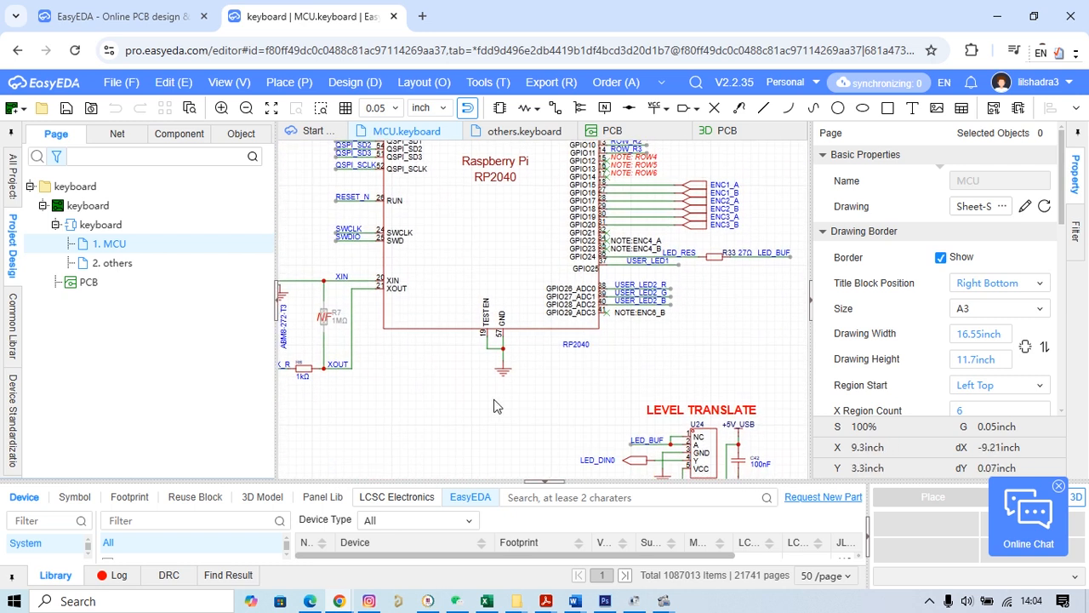
Step: Examine the crystal oscillator circuit connected to the RP2040's XIN and XOUT pins
right_click_drag(498, 409, 618, 410)
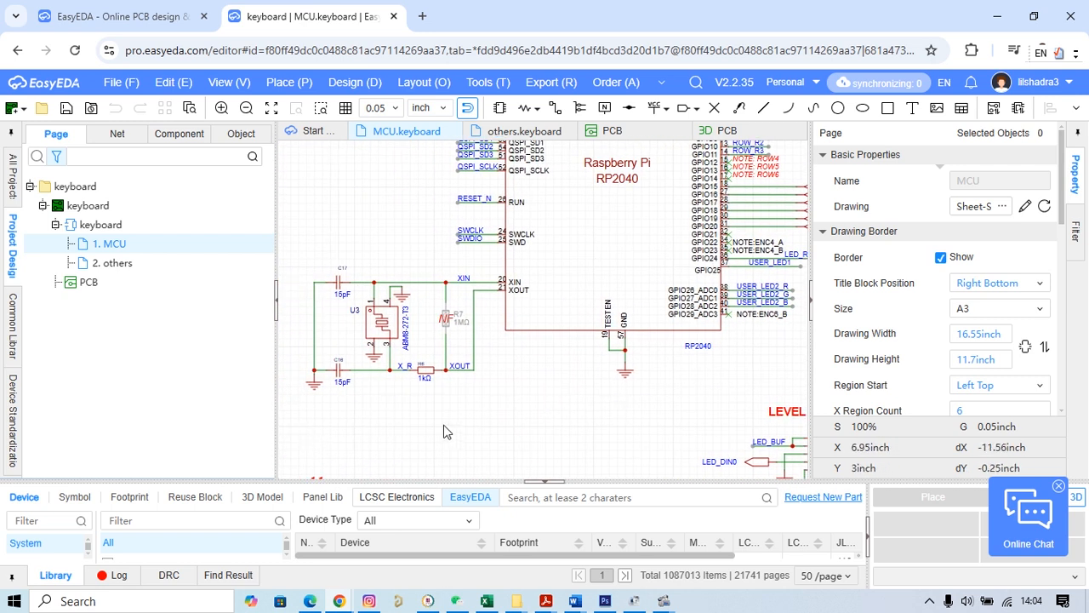
right_click_drag(444, 427, 583, 420)
scroll(583, 420, "up", 5)
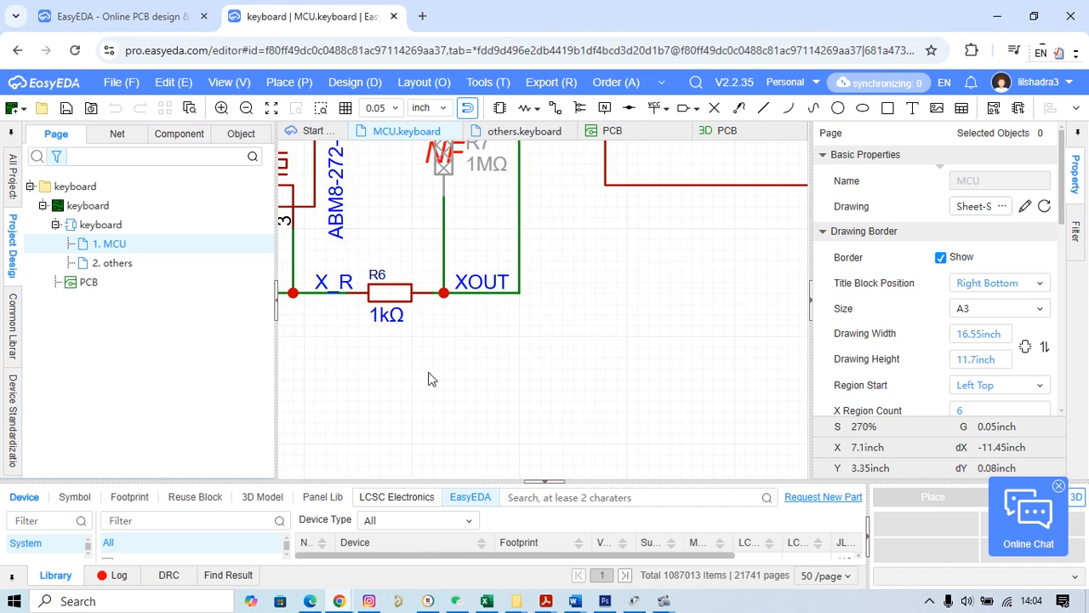
scroll(637, 437, "down", 3)
scroll(682, 431, "down", 2)
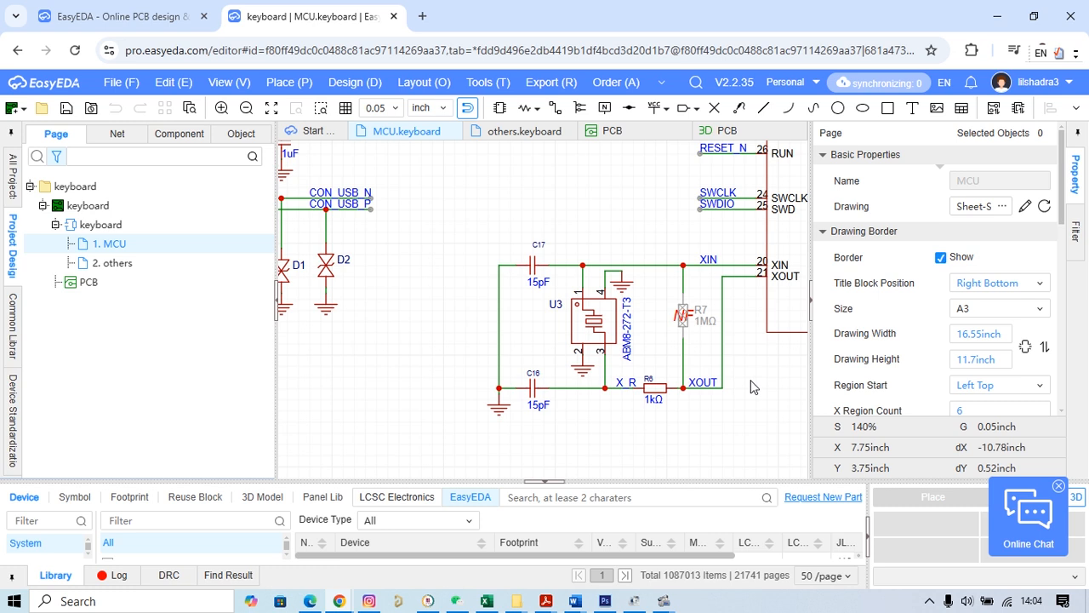
Step: Examine the USB Type-C connector circuit with its protection diodes, capacitors and CC resistors
scroll(750, 383, "down", 1)
scroll(750, 388, "down", 2)
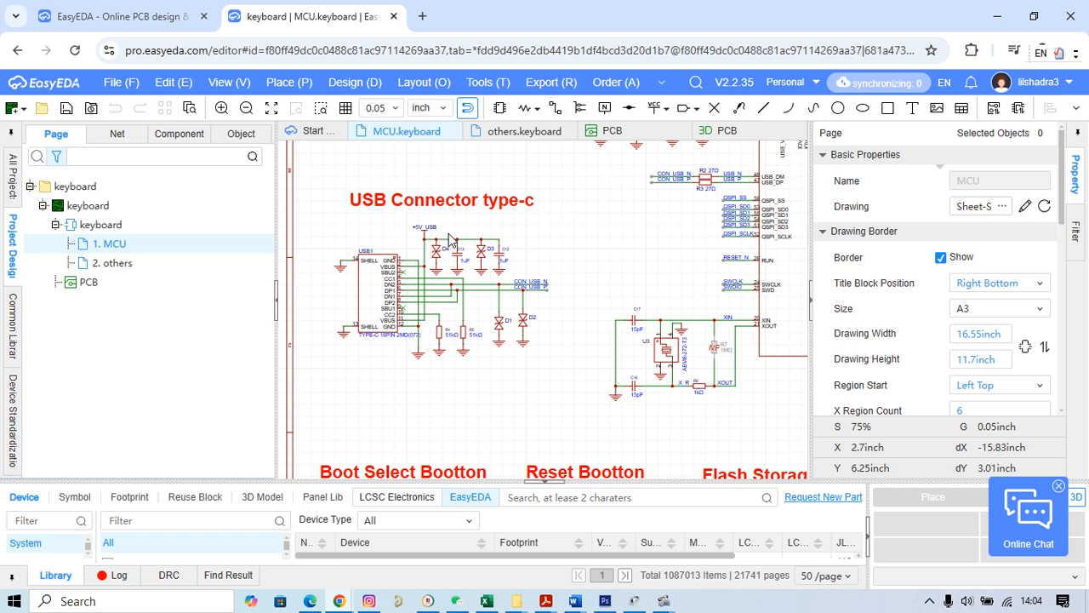
scroll(406, 270, "up", 2)
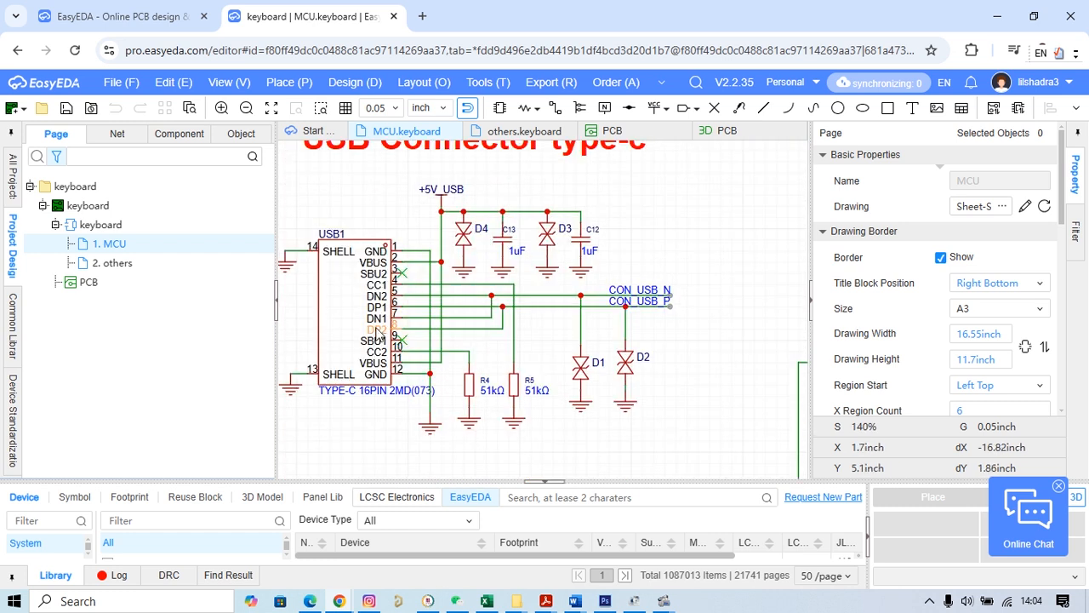
scroll(377, 332, "up", 1)
scroll(453, 229, "down", 2)
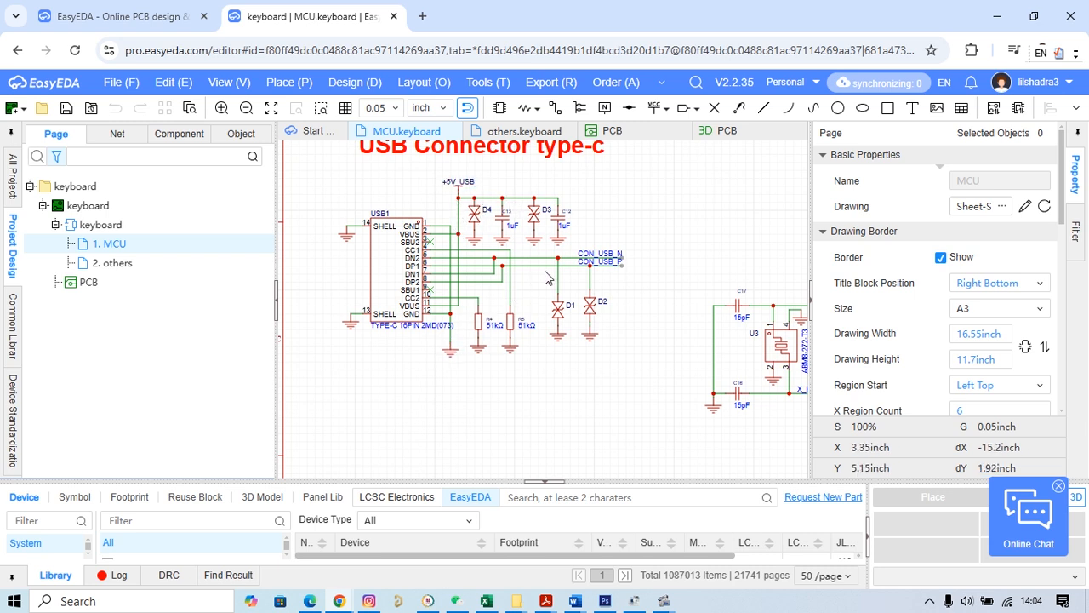
scroll(602, 256, "up", 2)
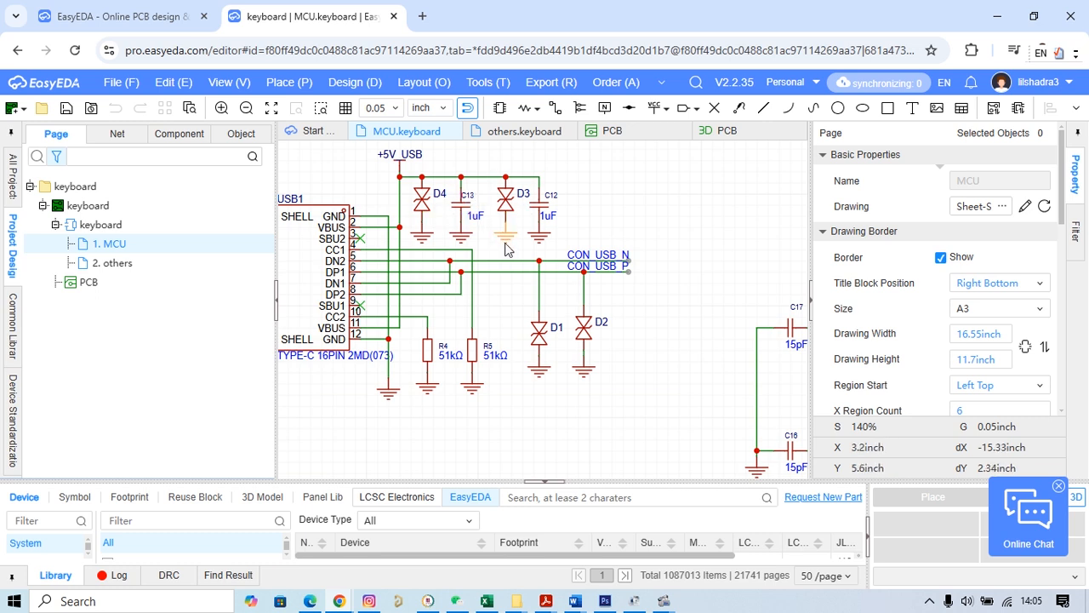
Step: Examine the power LED, user LED and user RGB LED circuits on the MCU page
scroll(553, 290, "down", 1)
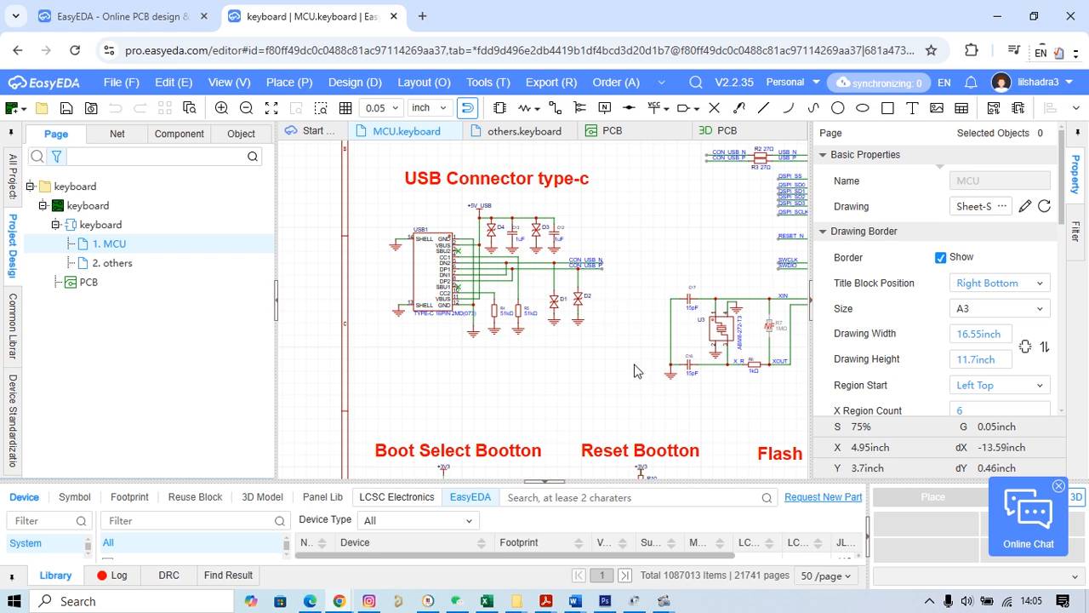
scroll(506, 342, "down", 2)
right_click_drag(505, 342, 473, 355)
right_click_drag(688, 389, 607, 386)
right_click_drag(690, 421, 506, 404)
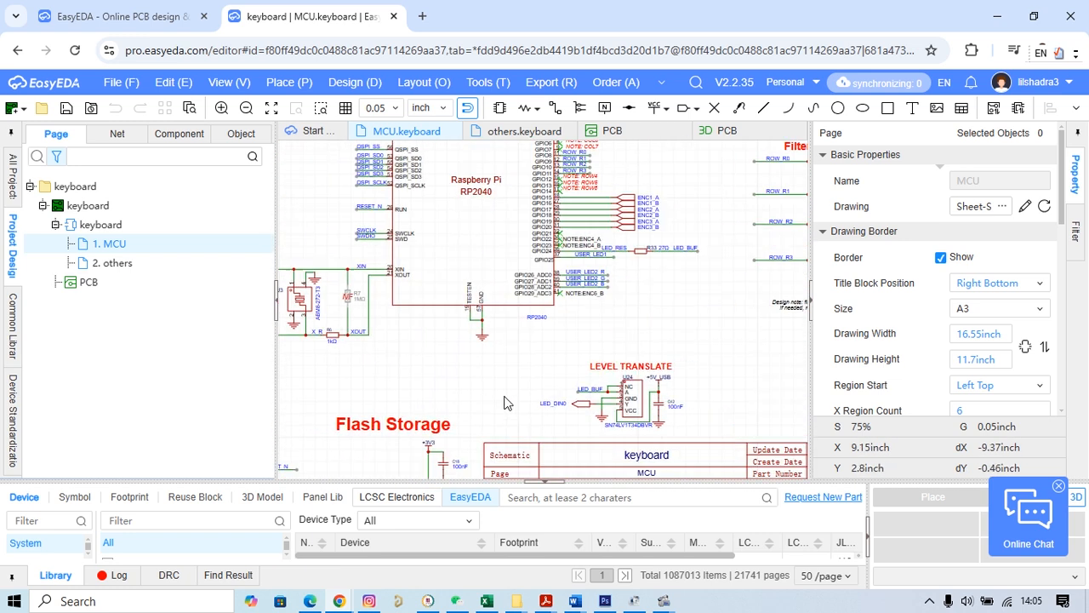
right_click_drag(743, 350, 585, 422)
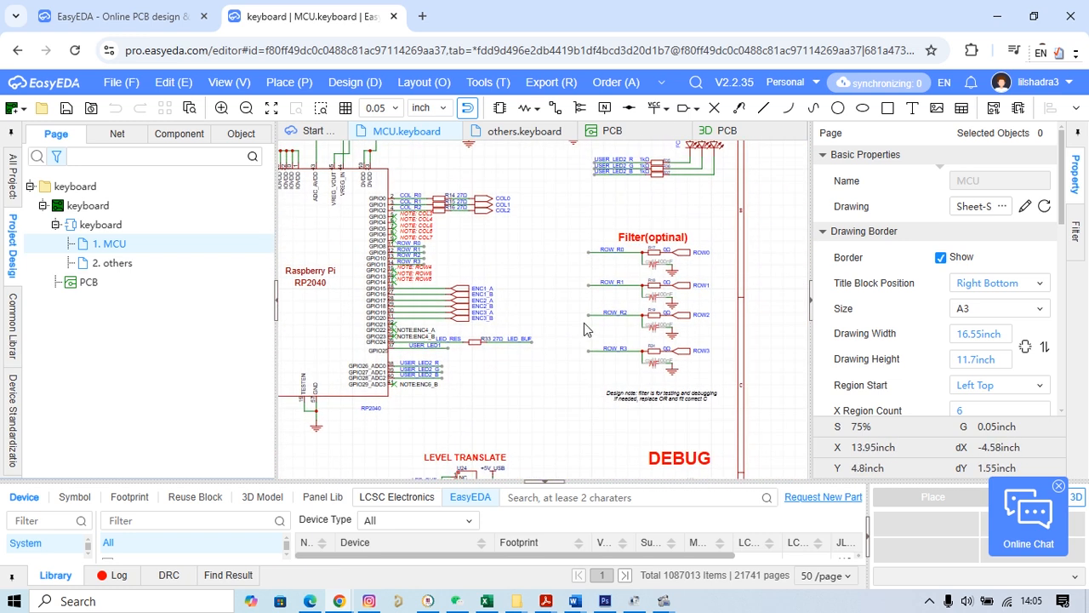
right_click_drag(565, 218, 642, 389)
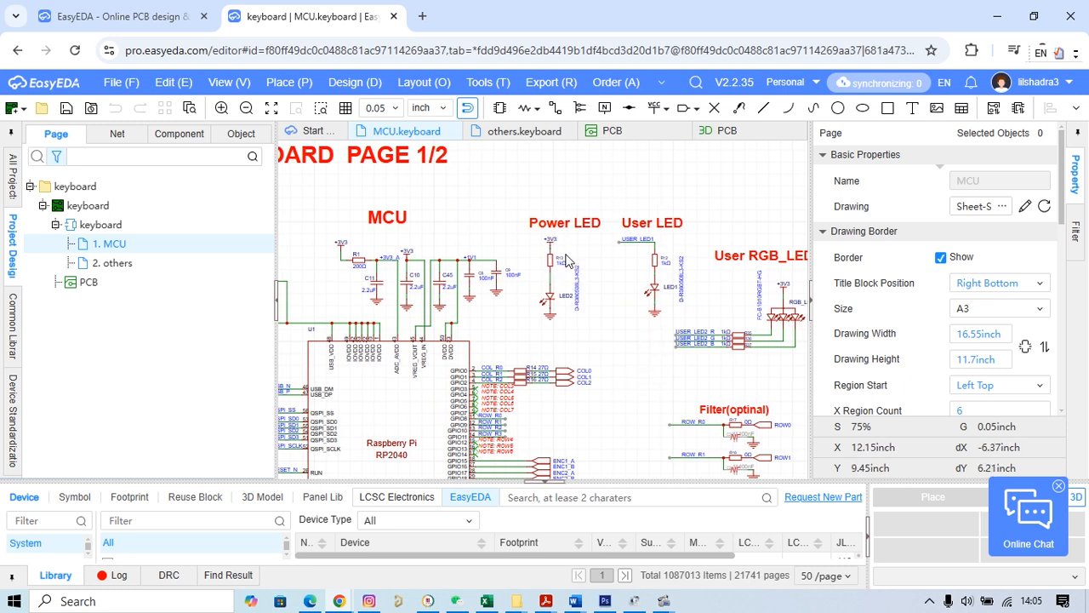
scroll(572, 266, "up", 1)
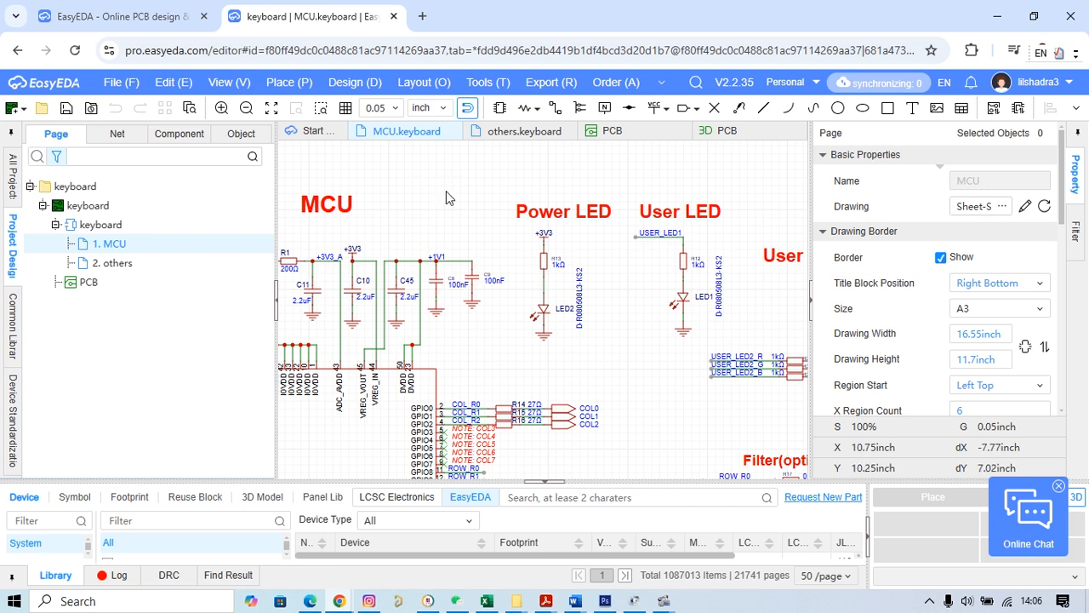
right_click_drag(740, 302, 525, 252)
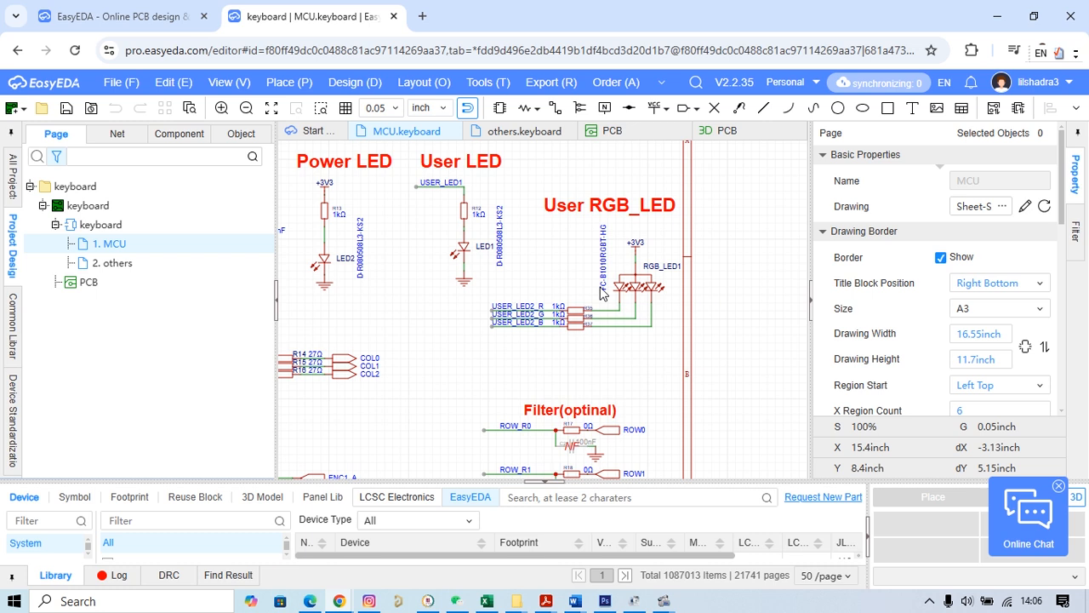
Step: Examine the optional row filter circuits and their design note
scroll(602, 291, "down", 4)
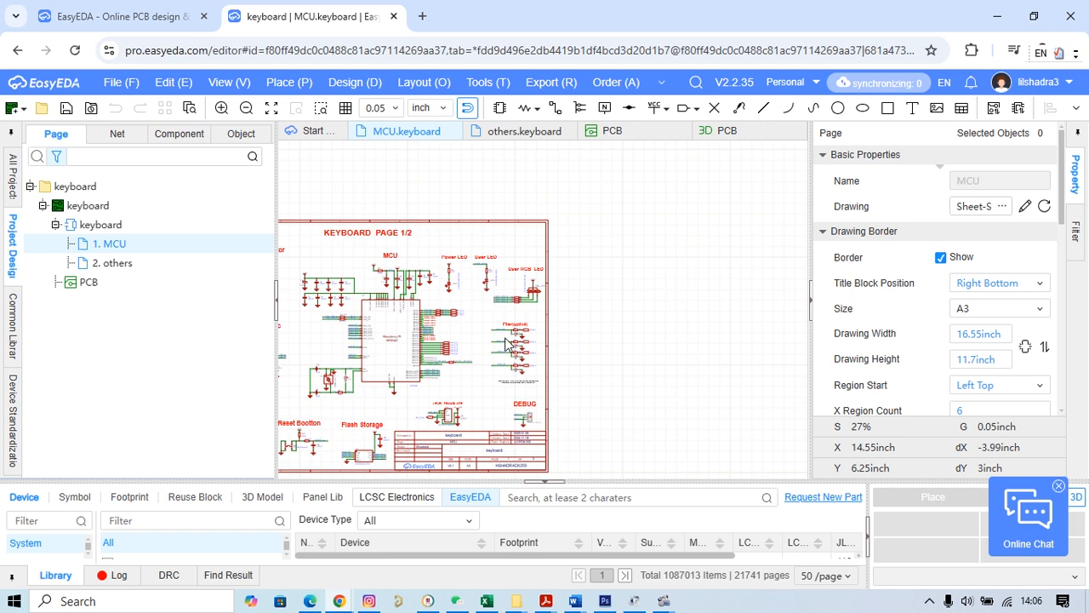
scroll(547, 409, "up", 2)
scroll(547, 409, "up", 2)
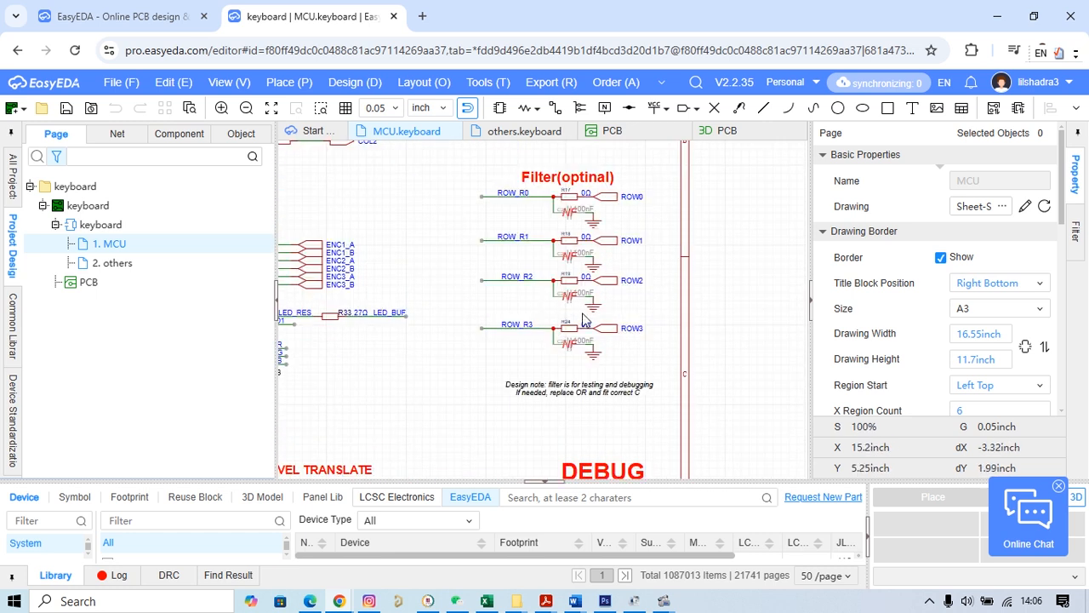
Step: Examine the debug header H1 and its SWCLK, SWDIO and ground connections
right_click_drag(654, 457, 665, 275)
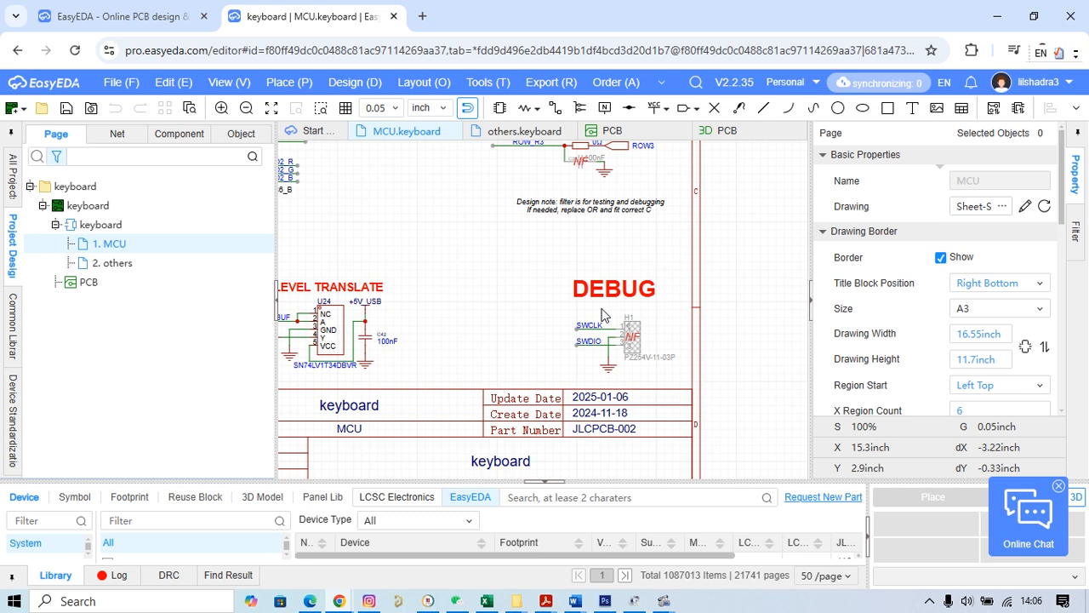
scroll(668, 296, "up", 3)
scroll(647, 329, "up", 1)
right_click_drag(651, 391, 668, 290)
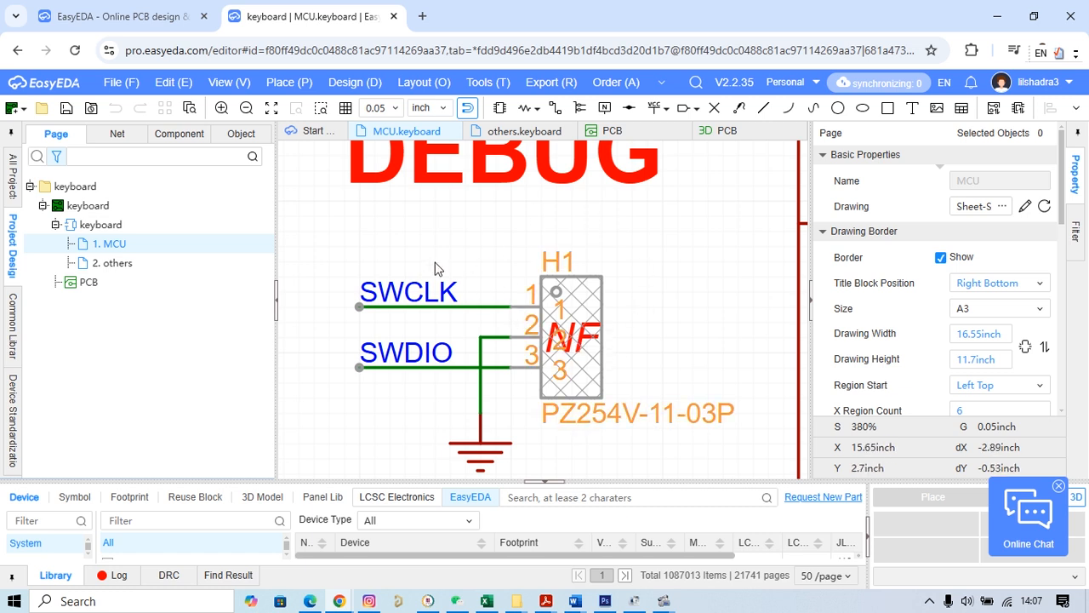
scroll(536, 292, "down", 2)
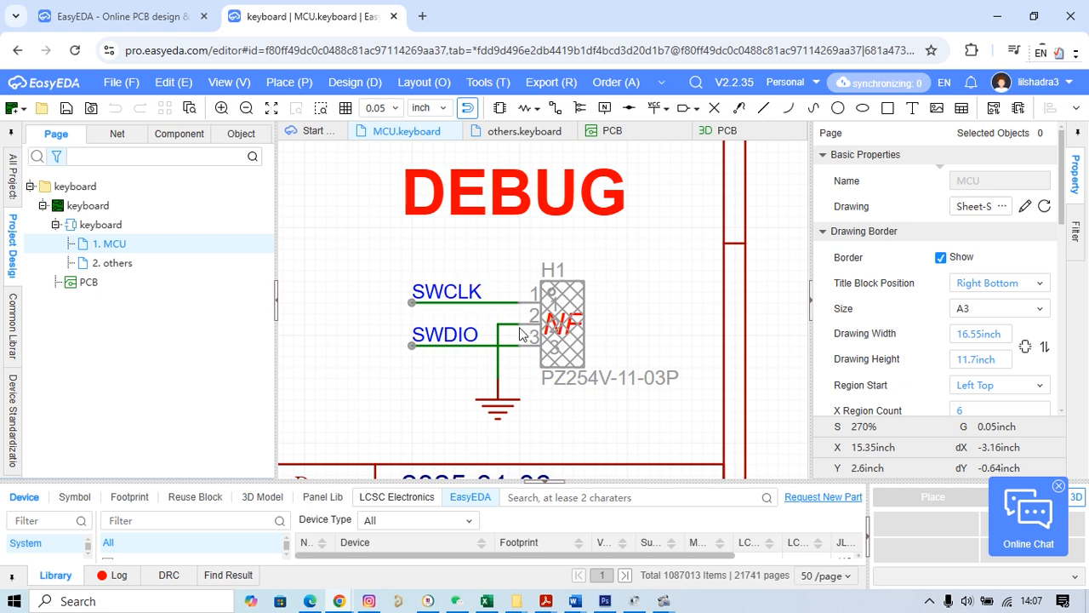
scroll(548, 333, "down", 2)
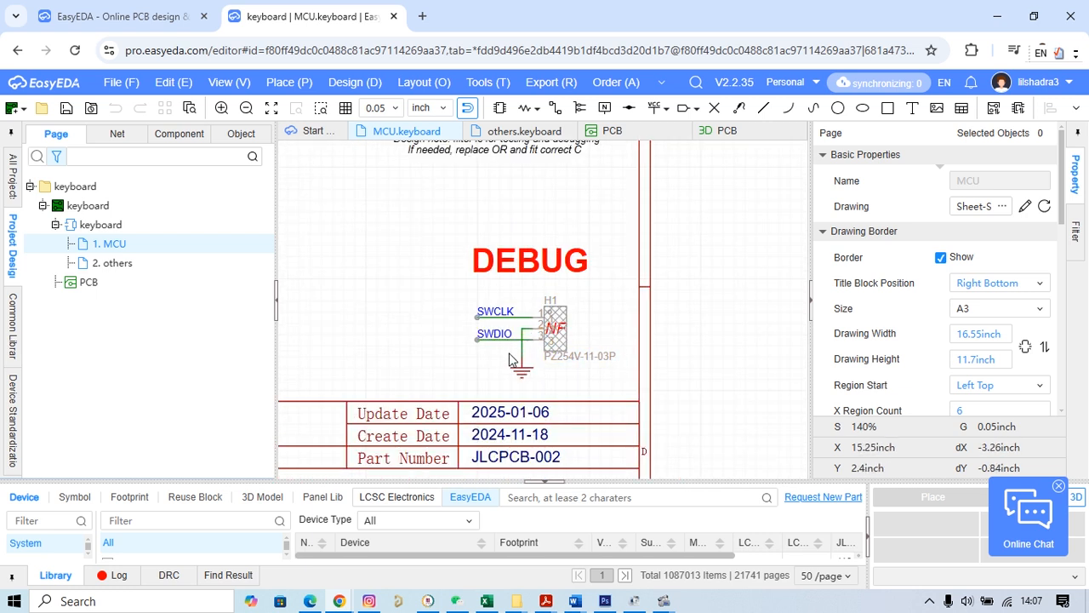
Step: Examine the reset button and boot select button circuits on the MCU page
scroll(509, 359, "down", 4)
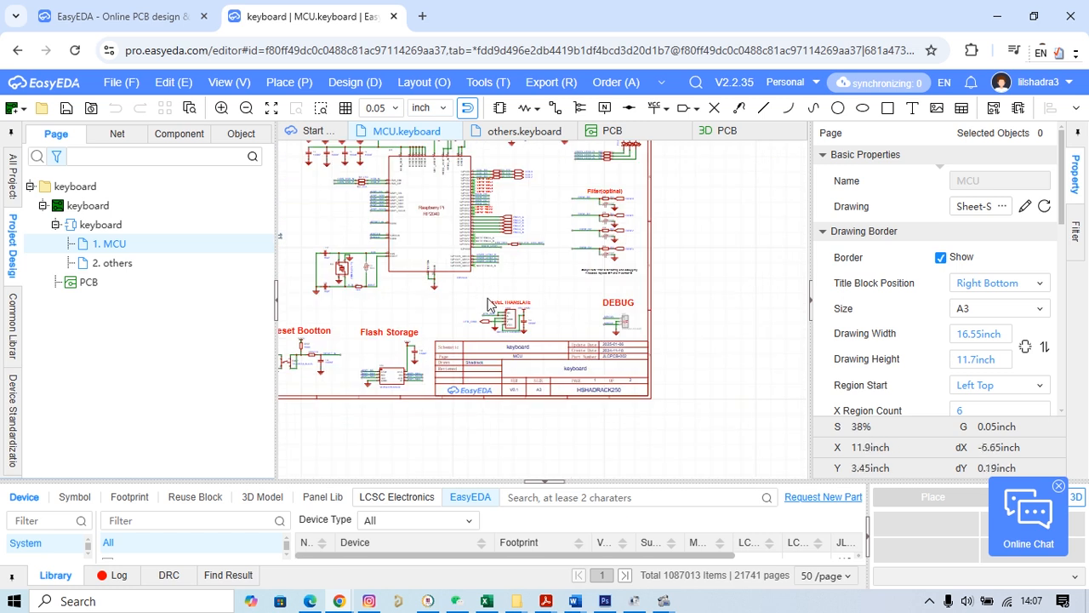
right_click_drag(488, 298, 546, 291)
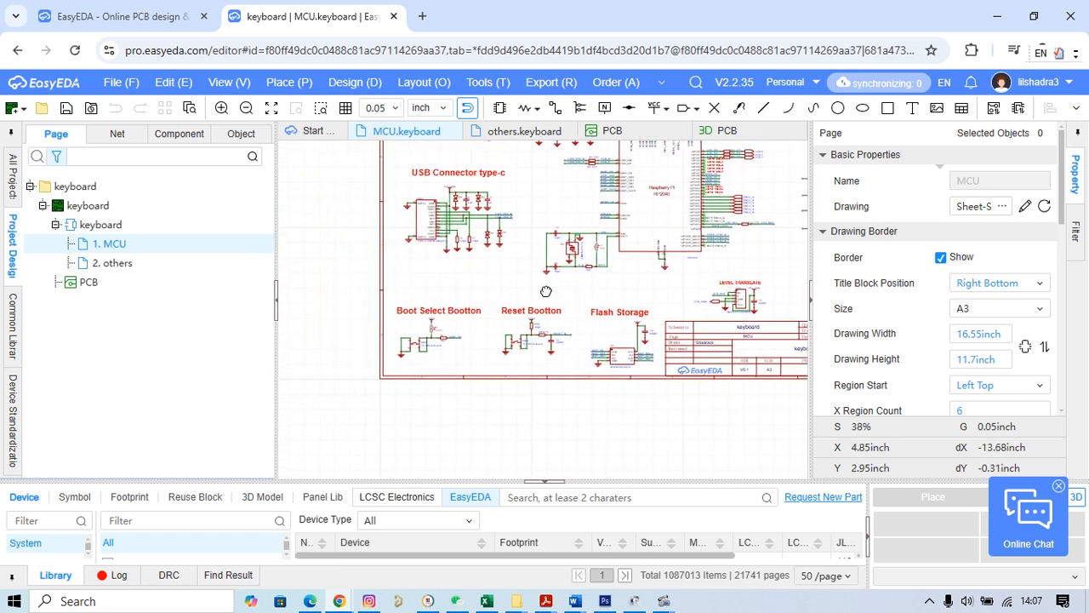
scroll(513, 316, "up", 4)
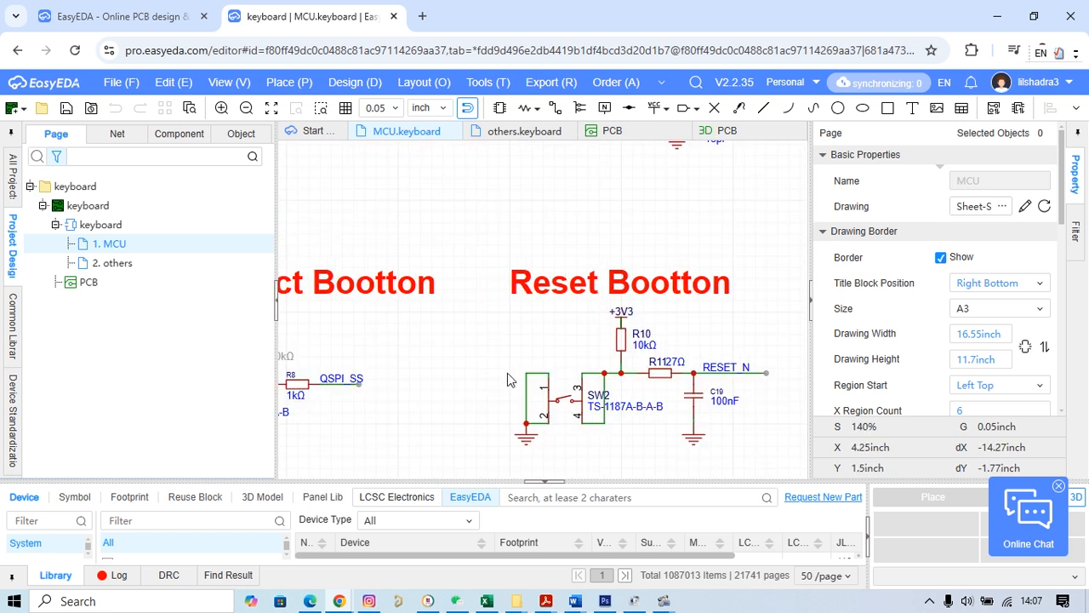
right_click_drag(494, 364, 724, 322)
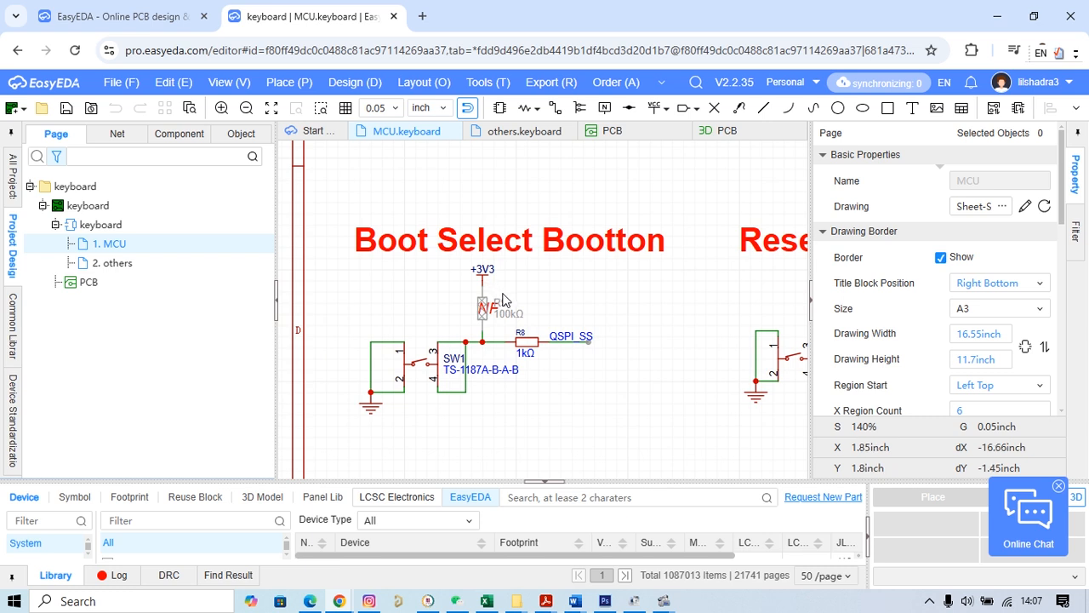
scroll(503, 298, "down", 3)
right_click_drag(648, 406, 527, 433)
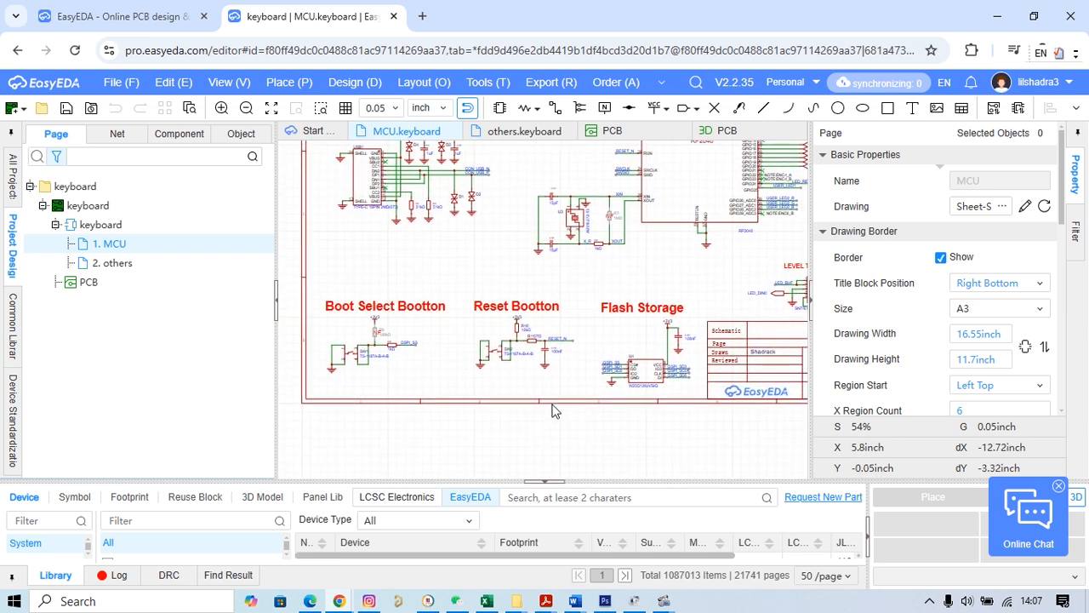
Step: Examine the 5 V to 3.3 V voltage regulator circuit and the neighbouring LED power circuit
scroll(553, 411, "down", 2)
right_click_drag(685, 311, 604, 328)
scroll(434, 285, "up", 1)
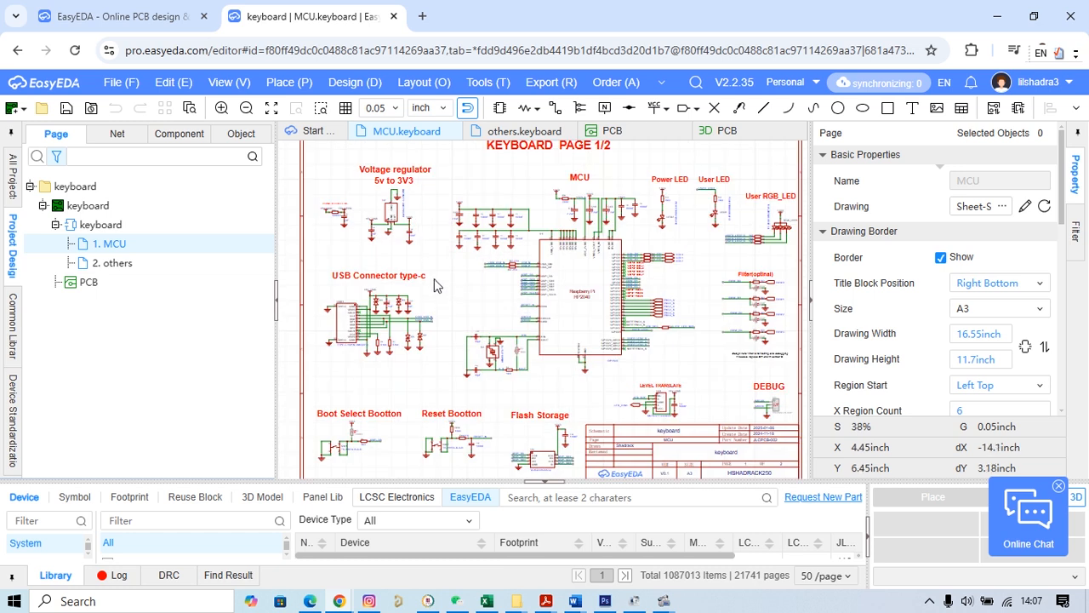
scroll(434, 285, "up", 2)
right_click_drag(440, 159, 507, 338)
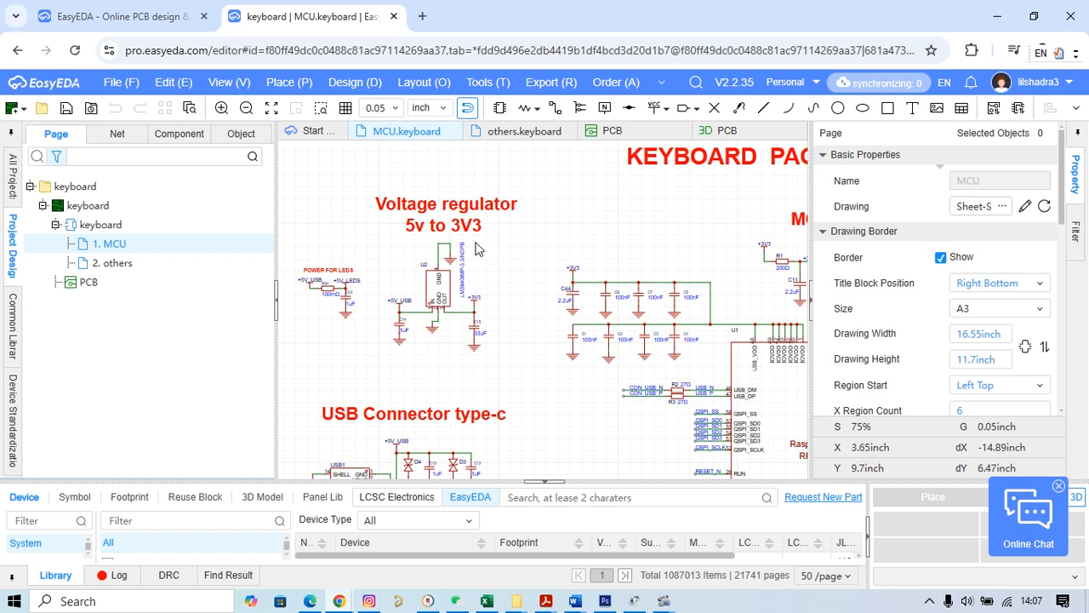
scroll(481, 241, "up", 4)
right_click_drag(485, 260, 677, 259)
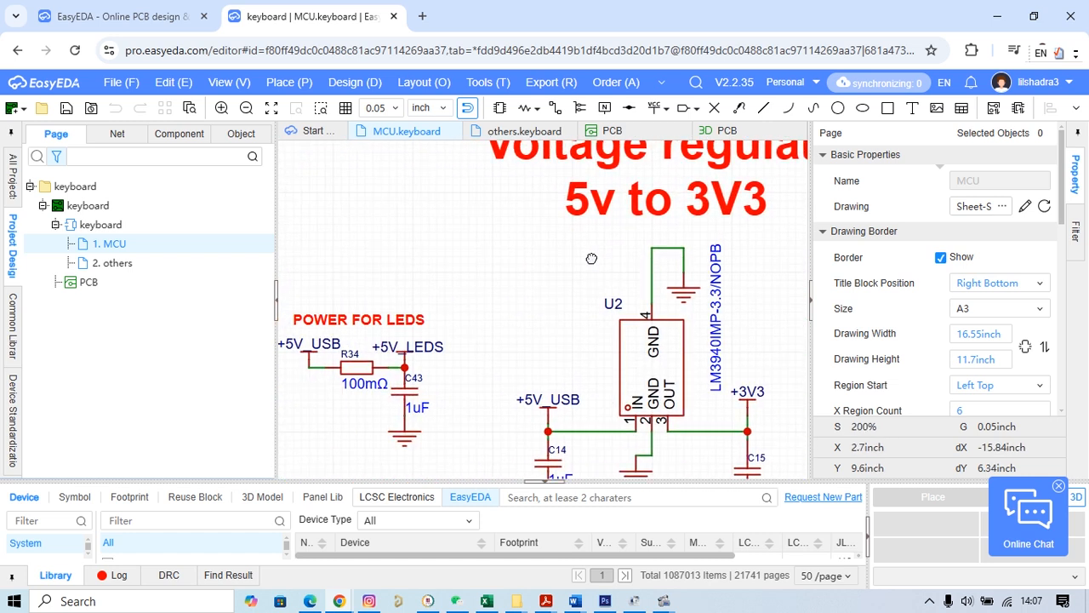
right_click_drag(396, 287, 499, 262)
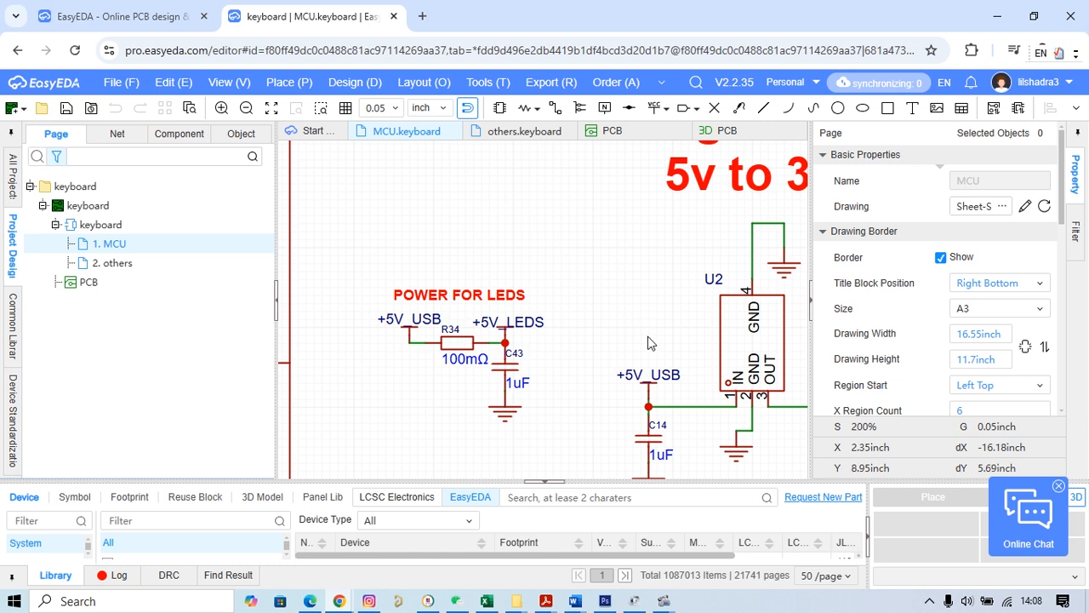
Step: Trace the +5V_USB supply from the regulator input to the USB Type-C connector circuit
scroll(648, 336, "down", 2)
right_click_drag(699, 379, 668, 378)
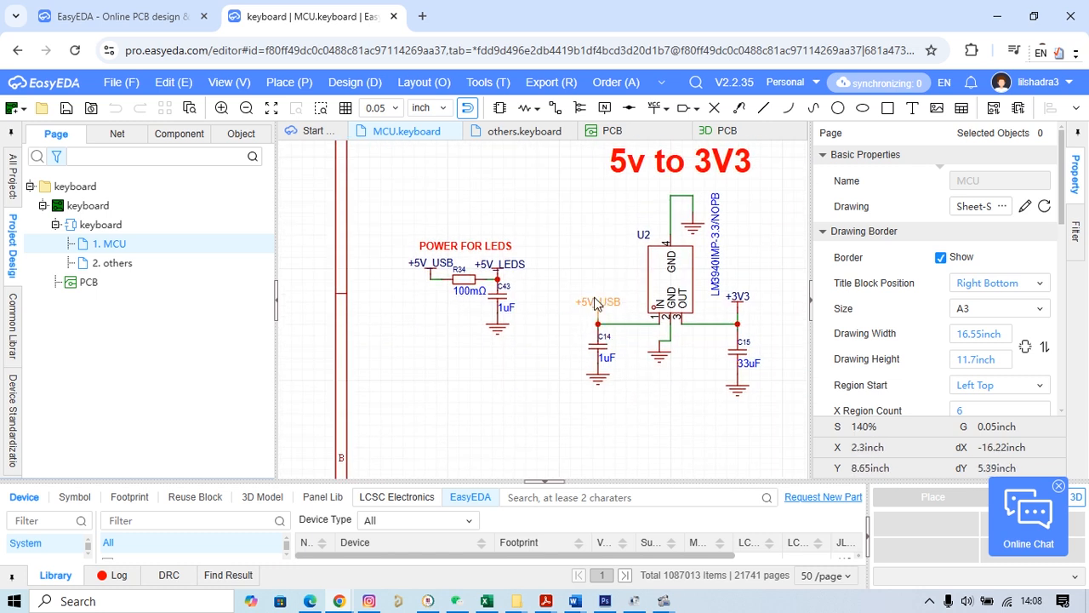
right_click_drag(632, 428, 630, 291)
scroll(682, 399, "down", 2)
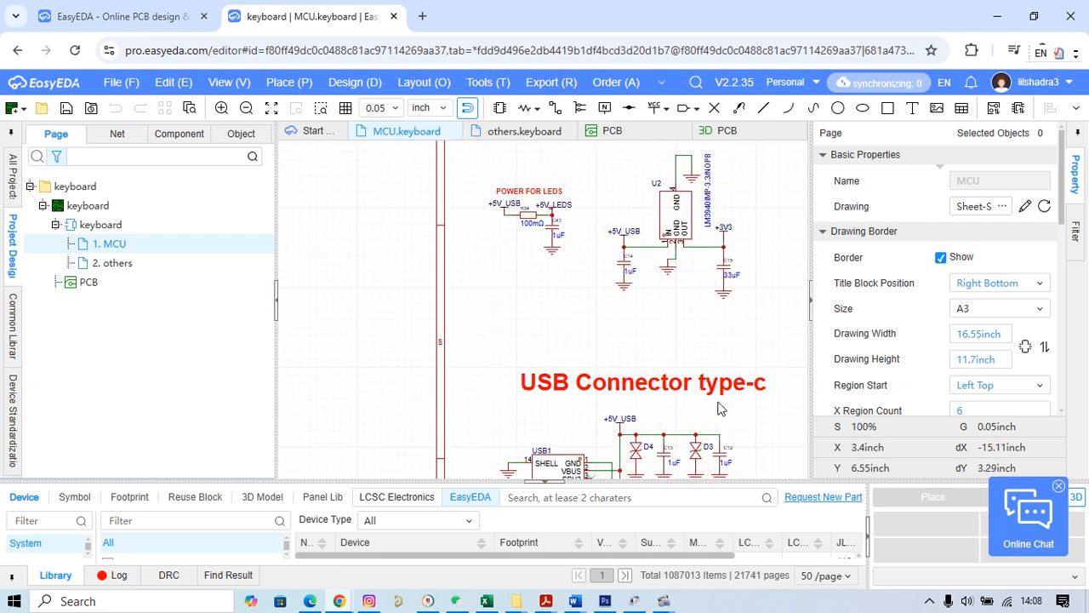
right_click_drag(609, 429, 577, 313)
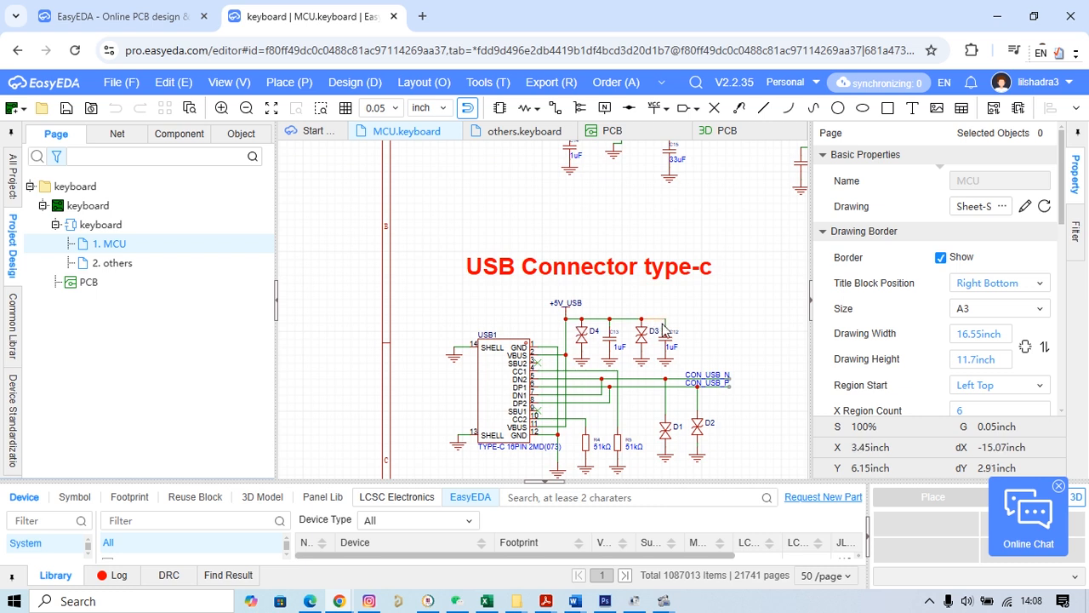
Step: Trace the +5V_LEDS supply between the LED power circuit on the MCU page and the key LEDs on the others page
scroll(666, 329, "down", 1)
scroll(739, 348, "down", 2)
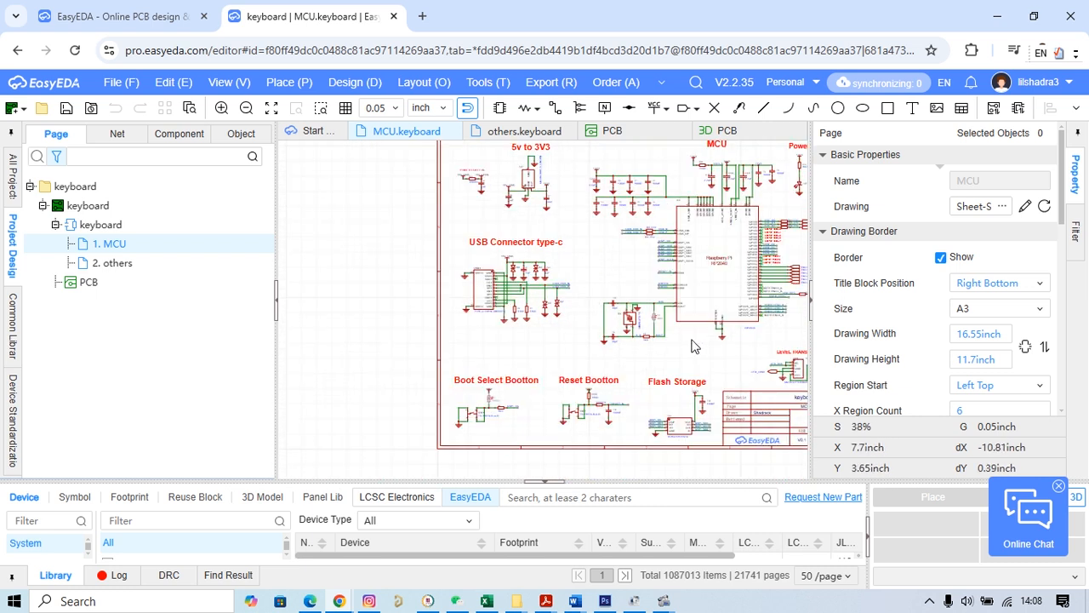
right_click_drag(750, 356, 781, 403)
right_click_drag(581, 218, 600, 312)
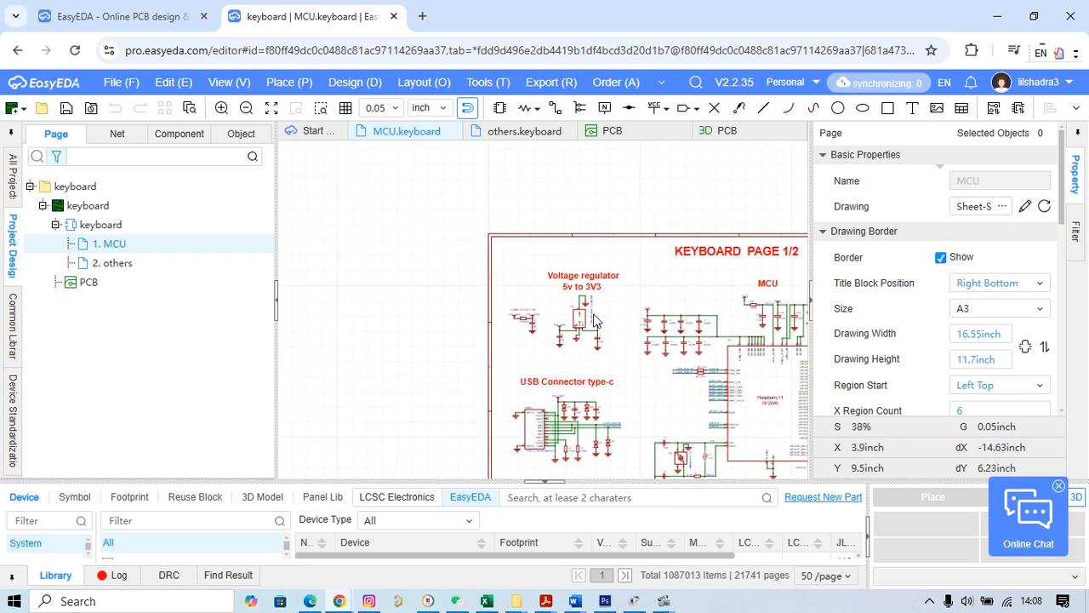
scroll(593, 317, "up", 2)
scroll(593, 317, "up", 1)
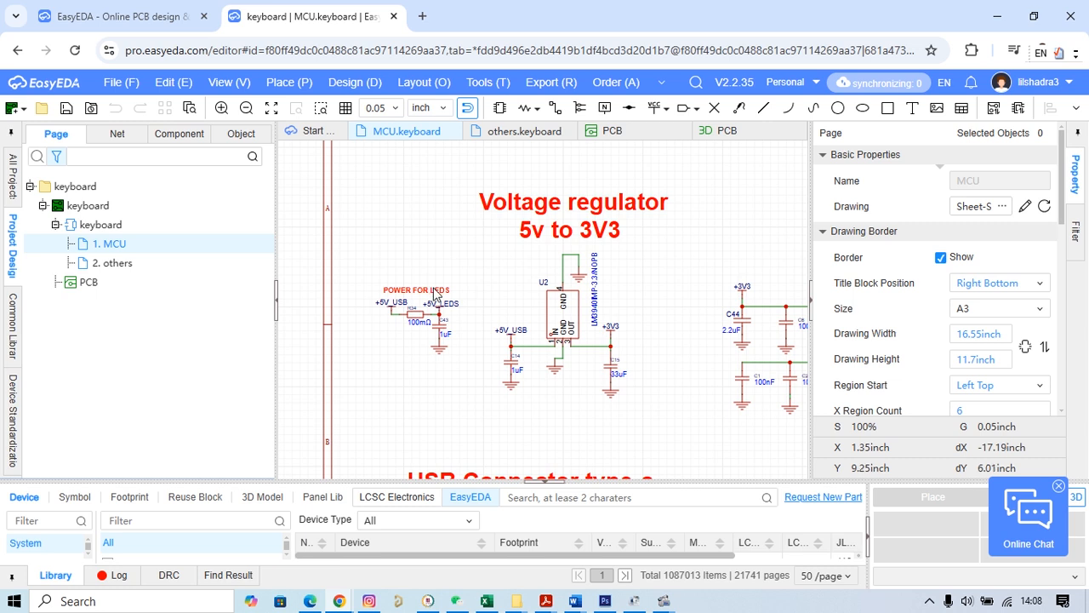
left_click(521, 132)
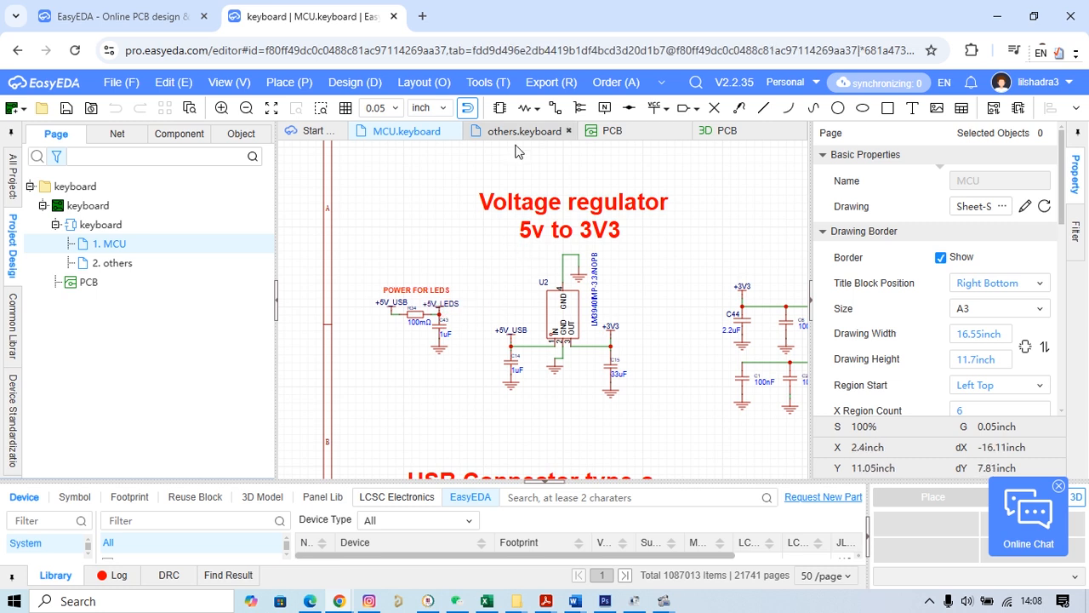
scroll(546, 358, "up", 3)
scroll(546, 375, "up", 3)
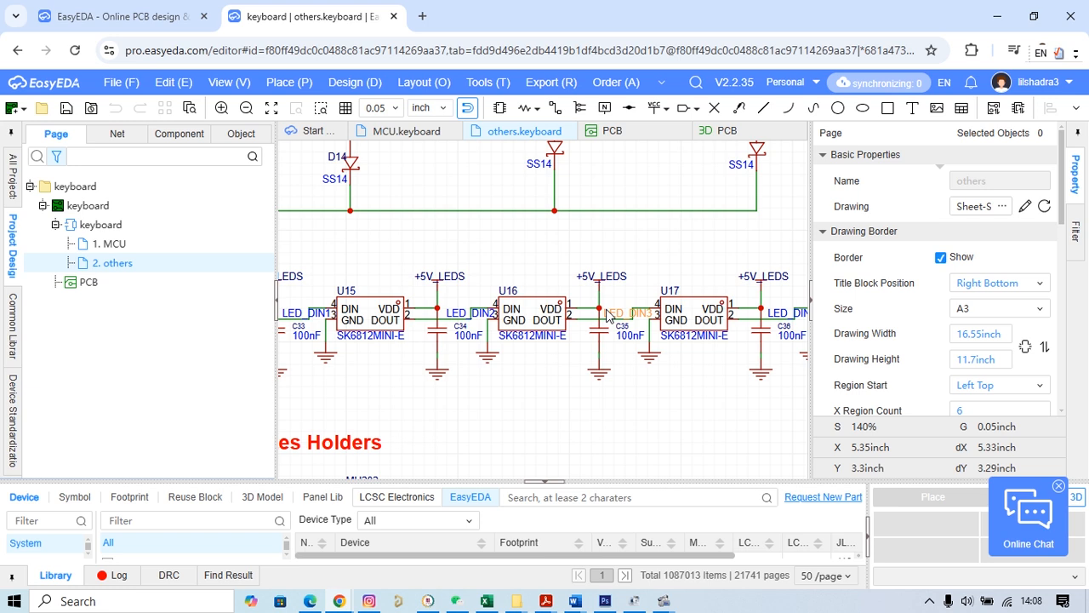
left_click(407, 131)
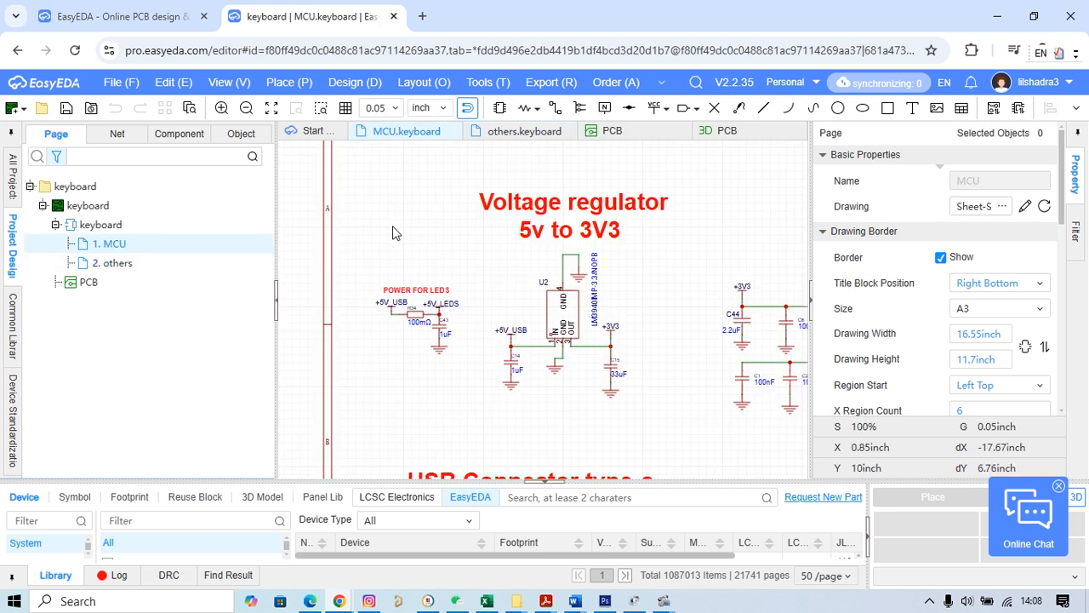
scroll(442, 315, "up", 7)
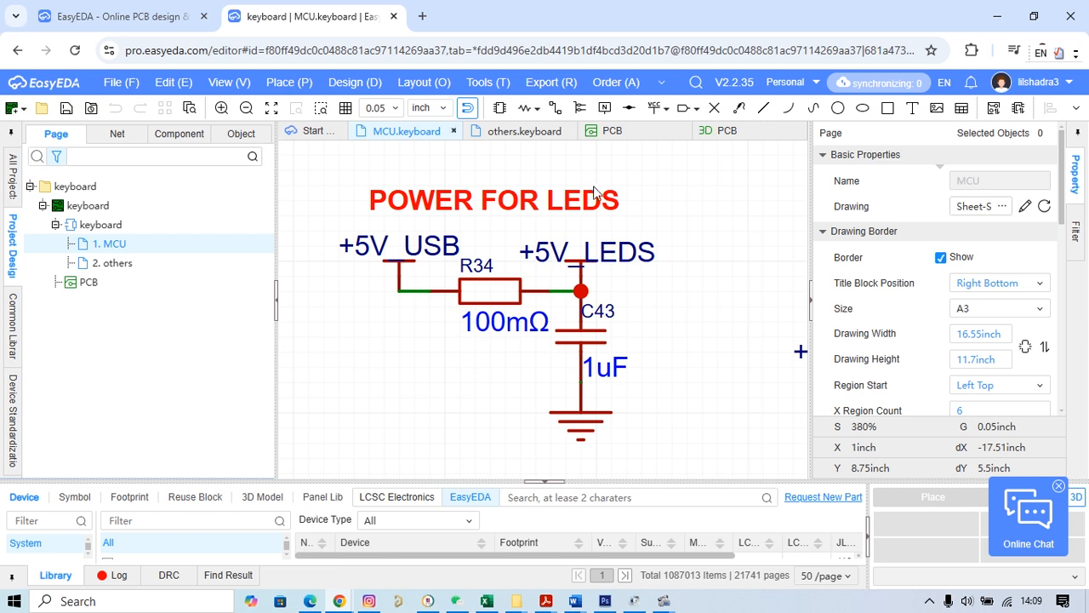
Step: Examine the SK6812MINI-E key LED chain on the others page, following its data input and output connections from U14
left_click(519, 131)
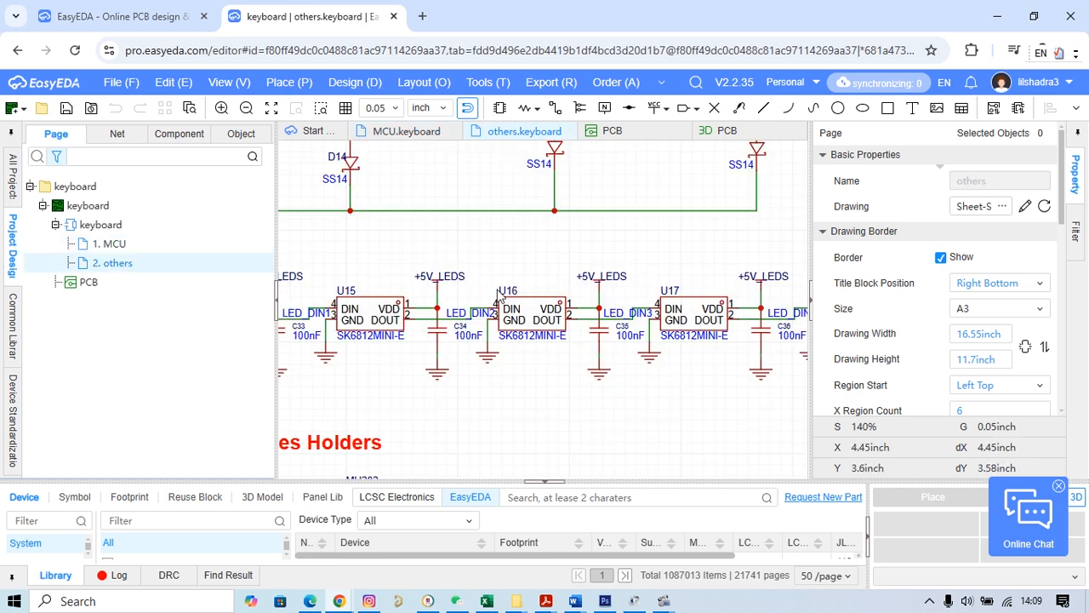
scroll(460, 306, "down", 4)
scroll(452, 314, "up", 6)
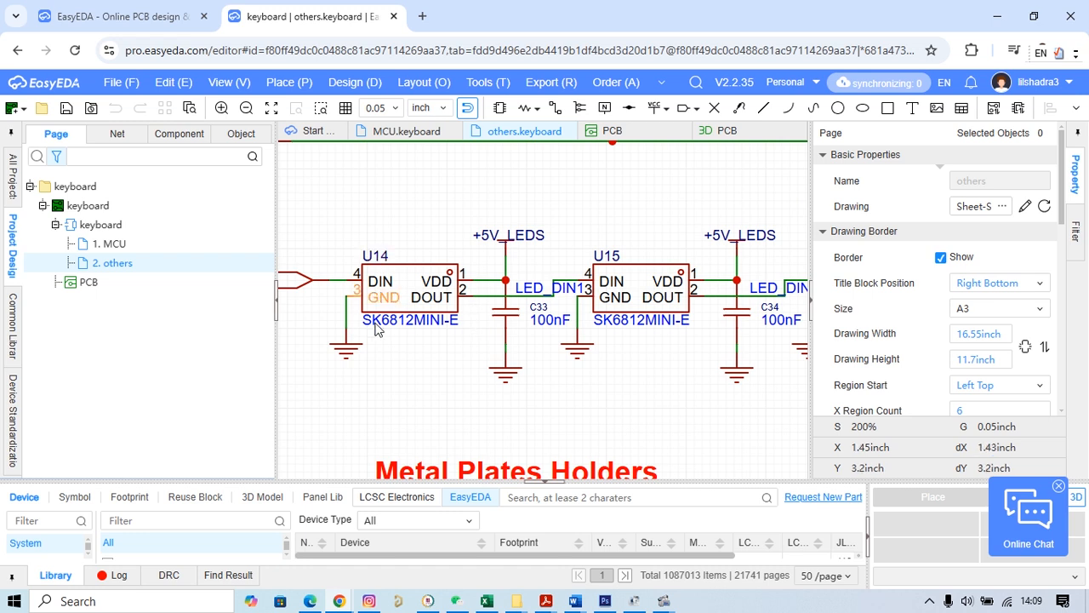
scroll(456, 316, "down", 2)
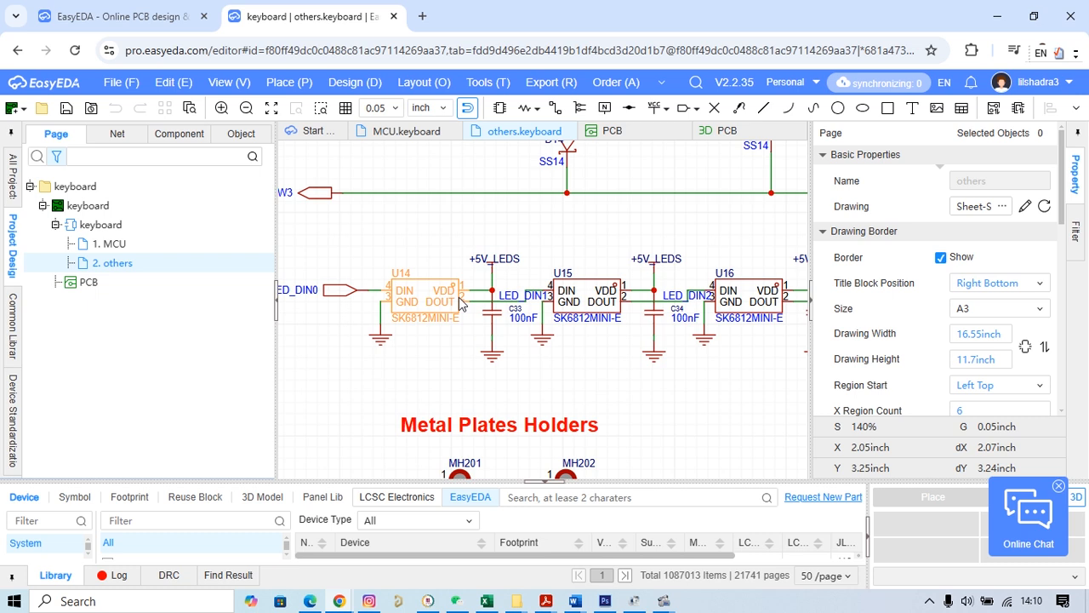
Step: Examine the grounded metal plate holders and mounting holes below the key LED chain
scroll(629, 398, "down", 4)
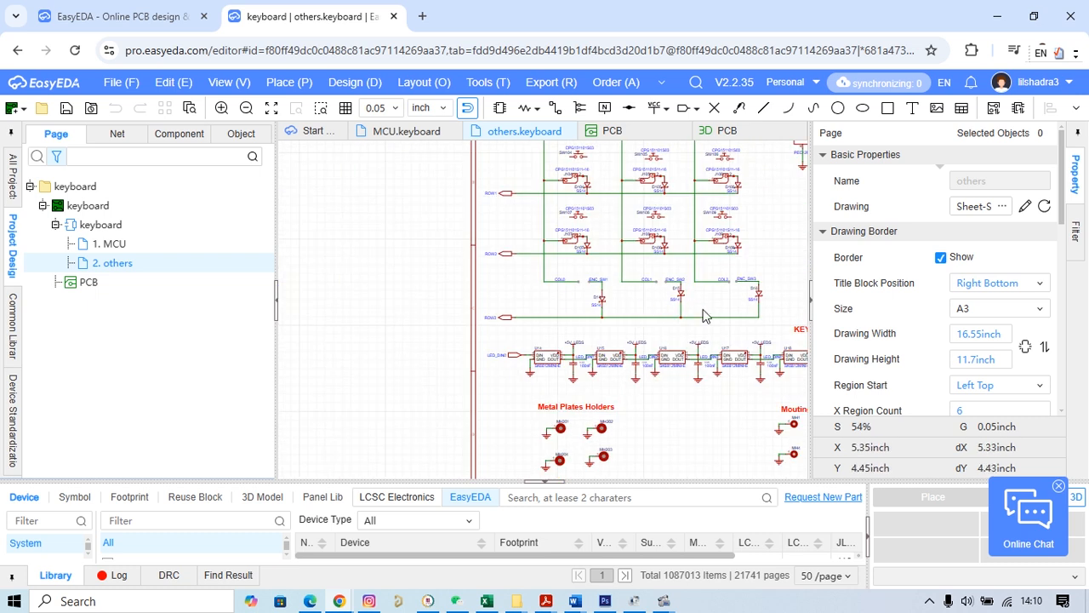
scroll(560, 343, "up", 3)
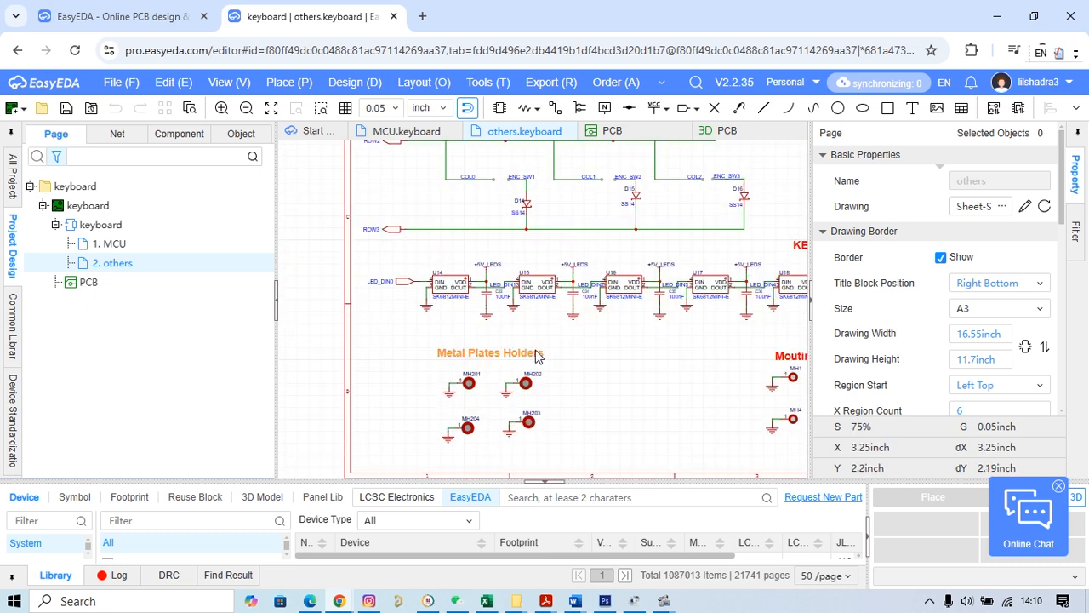
scroll(536, 356, "up", 3)
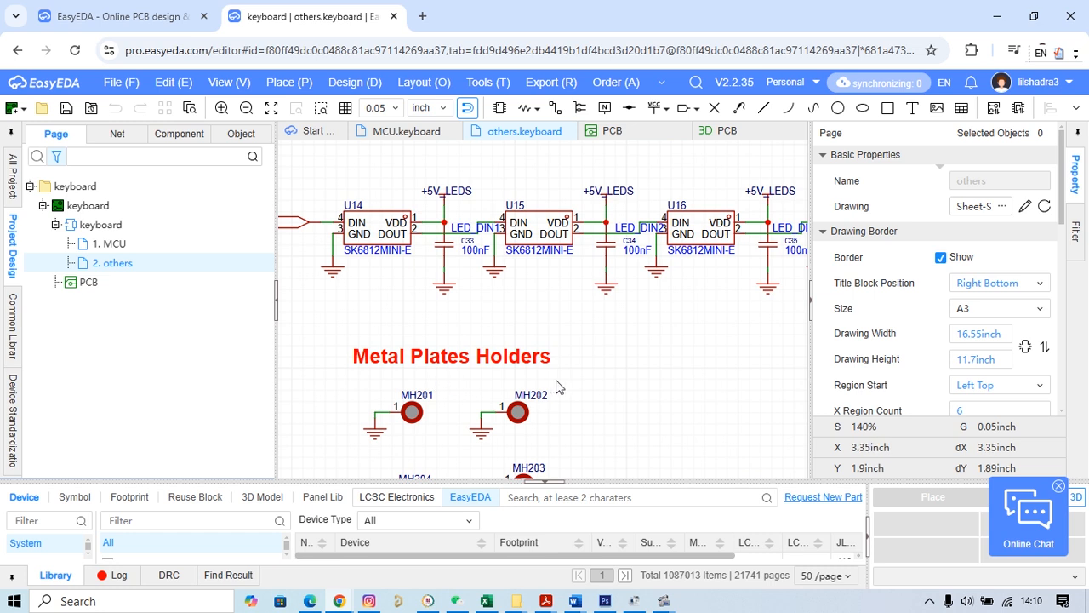
right_click_drag(607, 429, 602, 249)
right_click_drag(686, 299, 553, 324)
right_click_drag(647, 340, 454, 338)
scroll(668, 213, "down", 3)
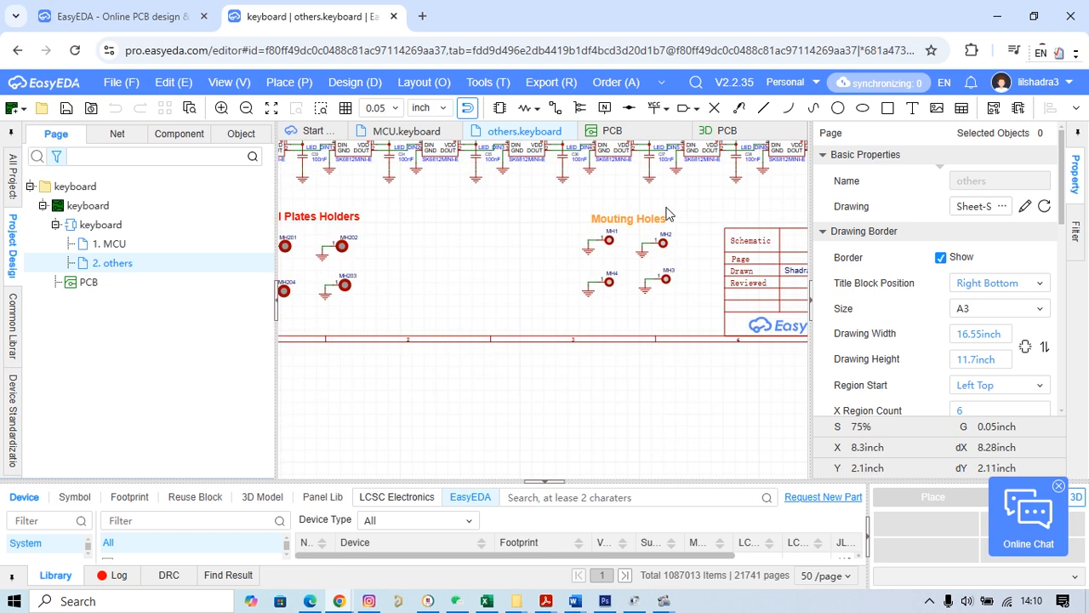
right_click_drag(703, 205, 682, 282)
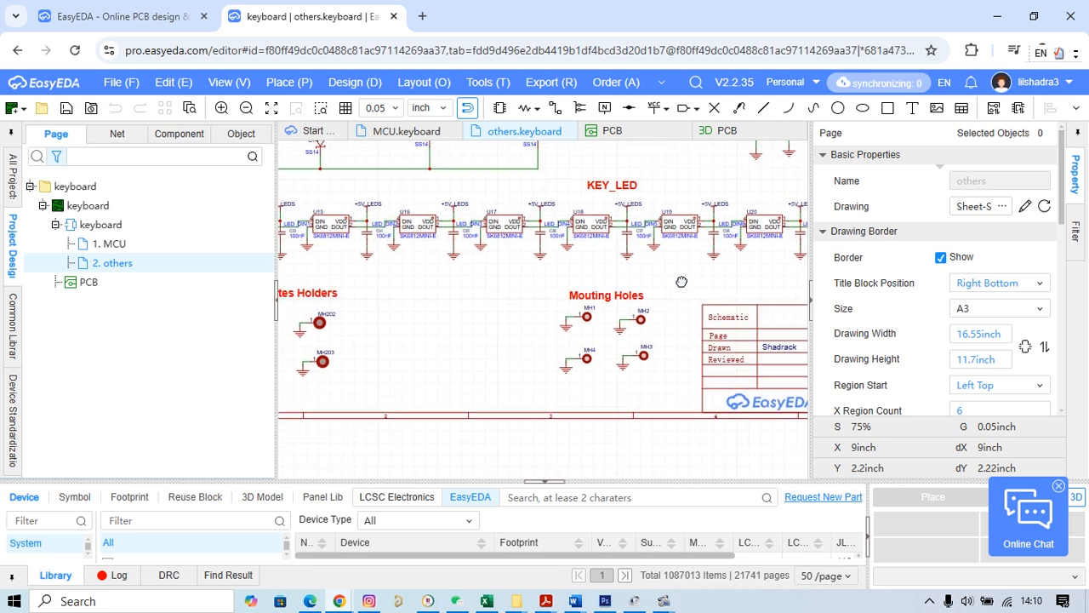
right_click_drag(365, 340, 524, 330)
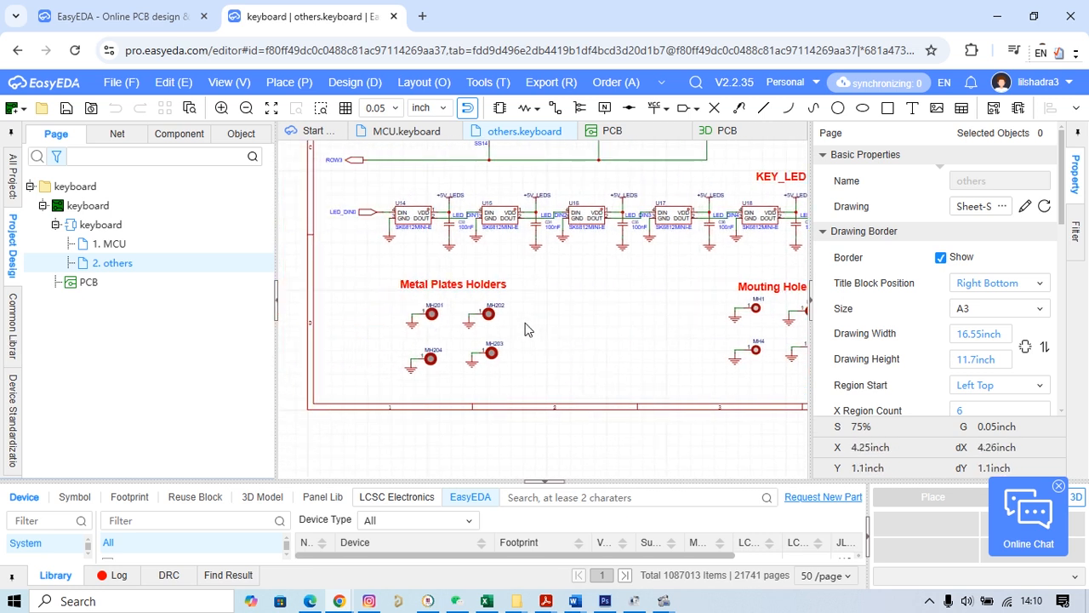
right_click_drag(644, 372, 453, 323)
right_click_drag(531, 267, 587, 338)
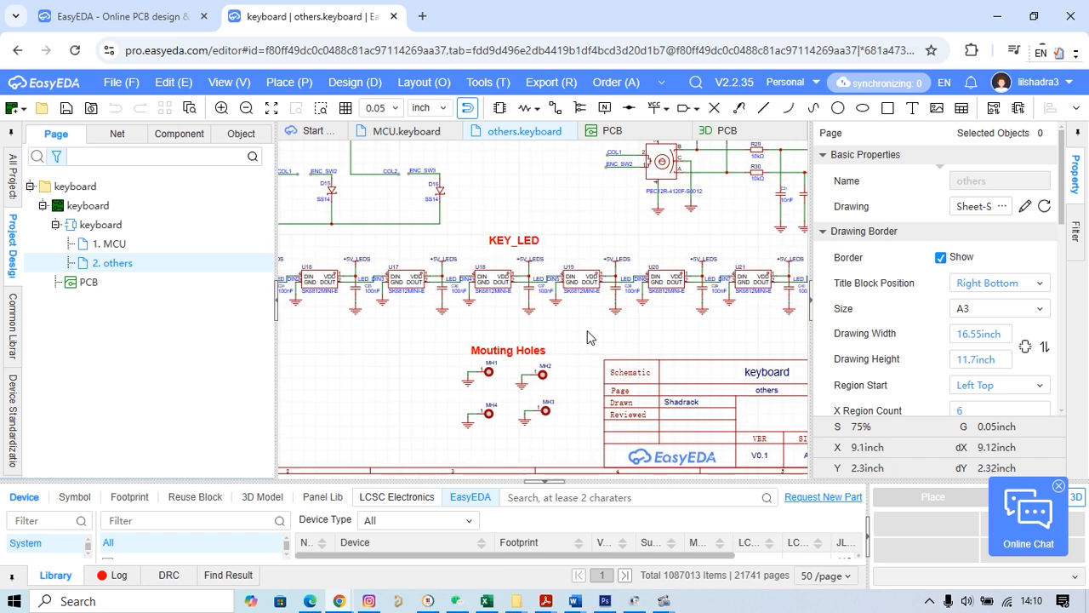
Step: Examine the rotary encoder circuits with their resistors and capacitors on the others page
right_click_drag(581, 224, 507, 304)
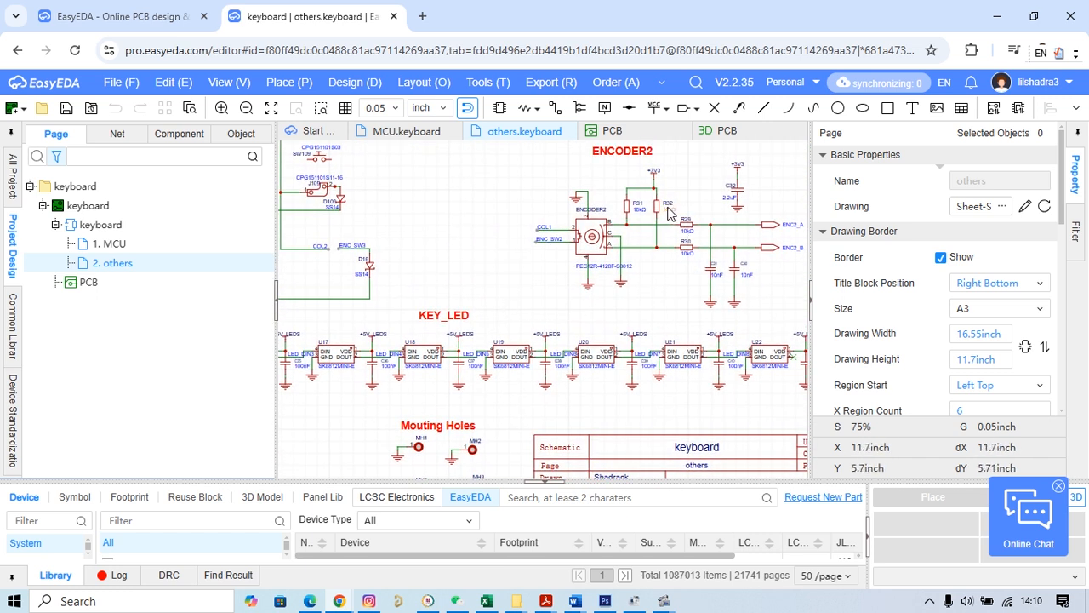
scroll(651, 201, "up", 2)
scroll(647, 201, "down", 5)
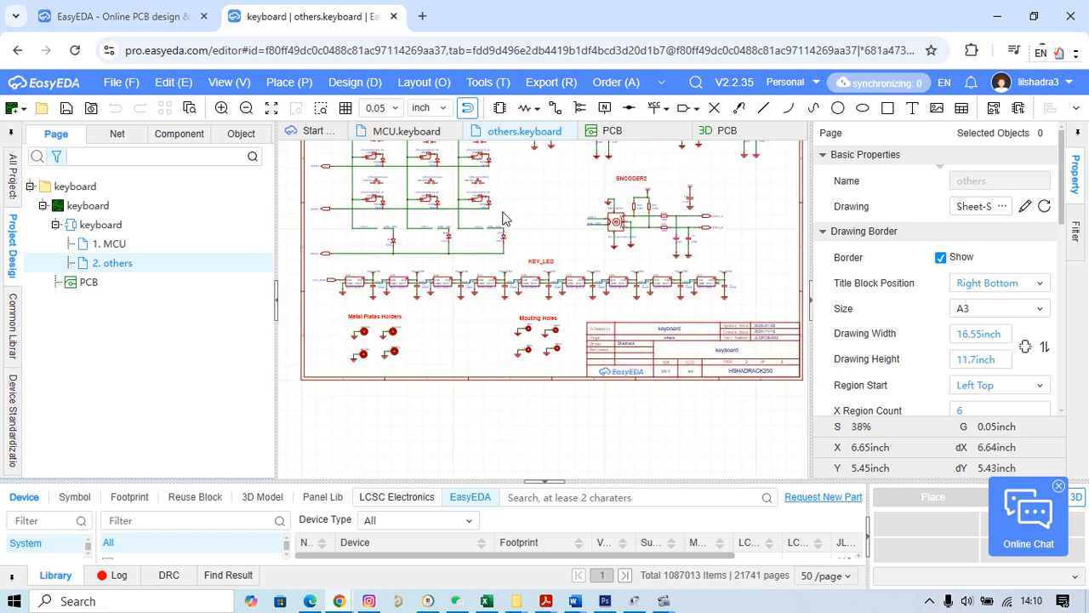
right_click_drag(503, 218, 478, 295)
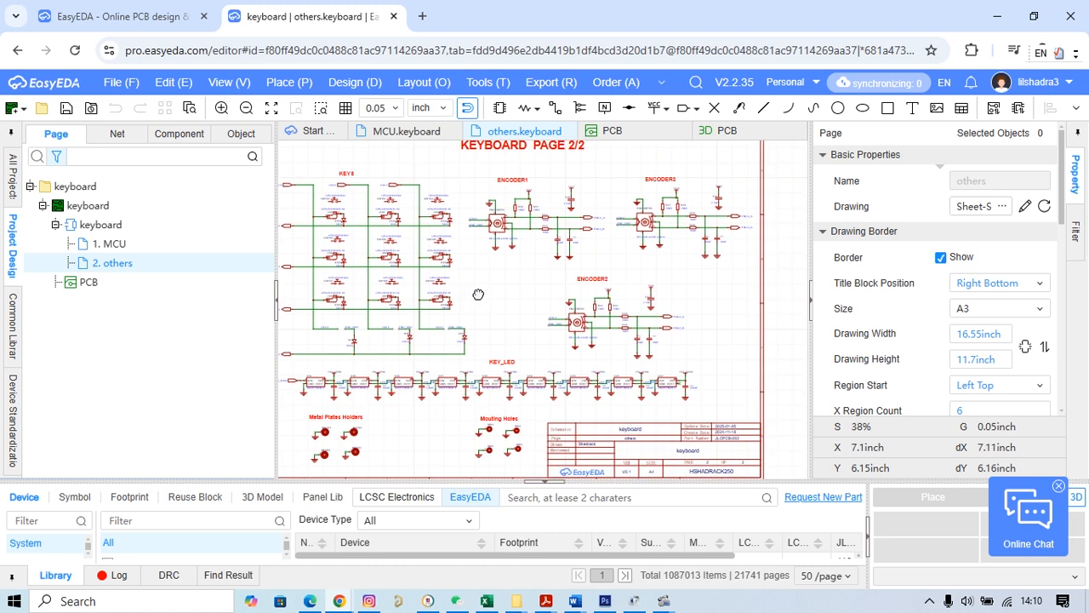
scroll(482, 301, "up", 2)
scroll(731, 362, "up", 2)
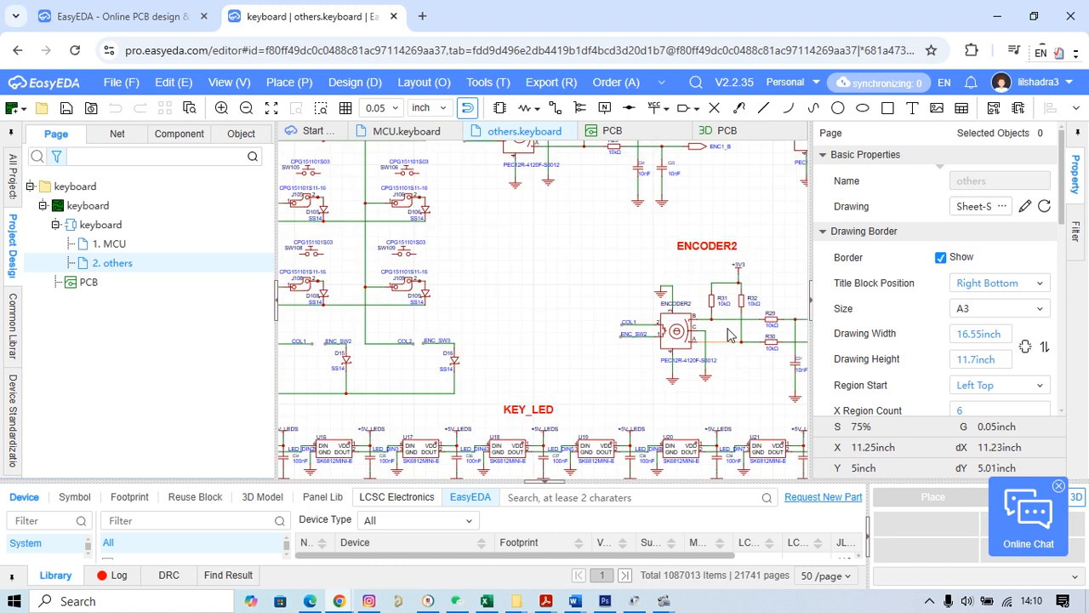
right_click_drag(562, 148, 592, 264)
right_click_drag(745, 317, 630, 329)
Step: Examine the SW101 key circuit on the others page with its J101 socket and D101 SS14 diode
right_click_drag(482, 358, 784, 352)
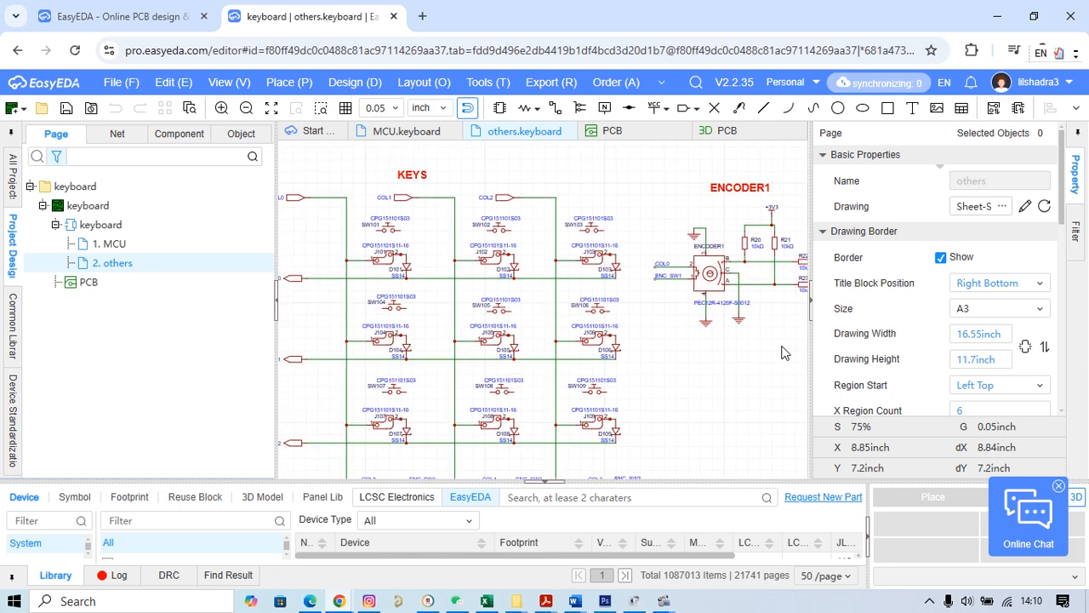
scroll(448, 264, "up", 3)
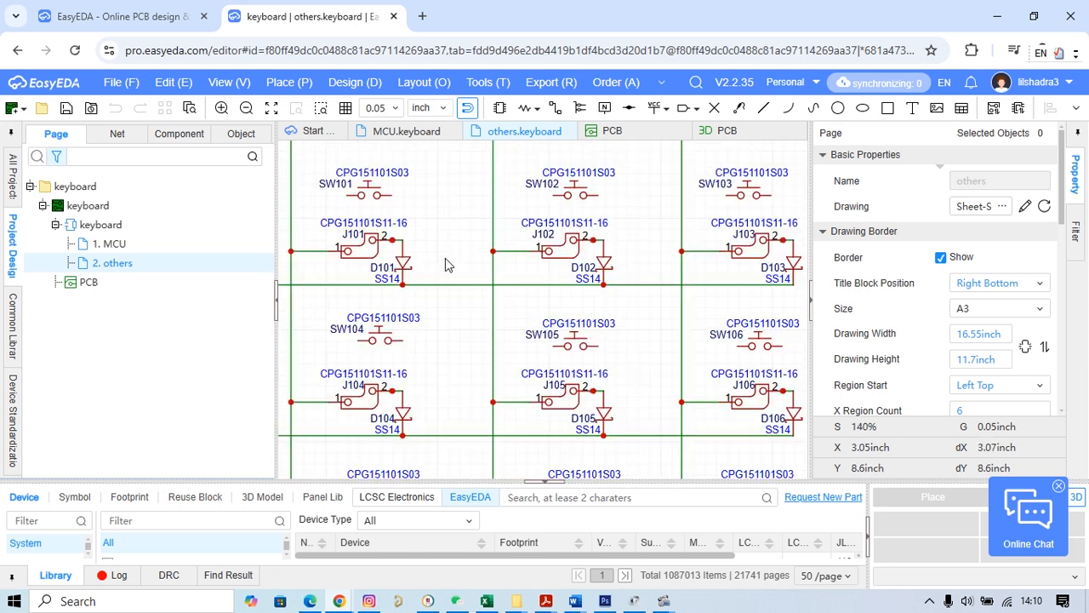
right_click_drag(448, 265, 570, 263)
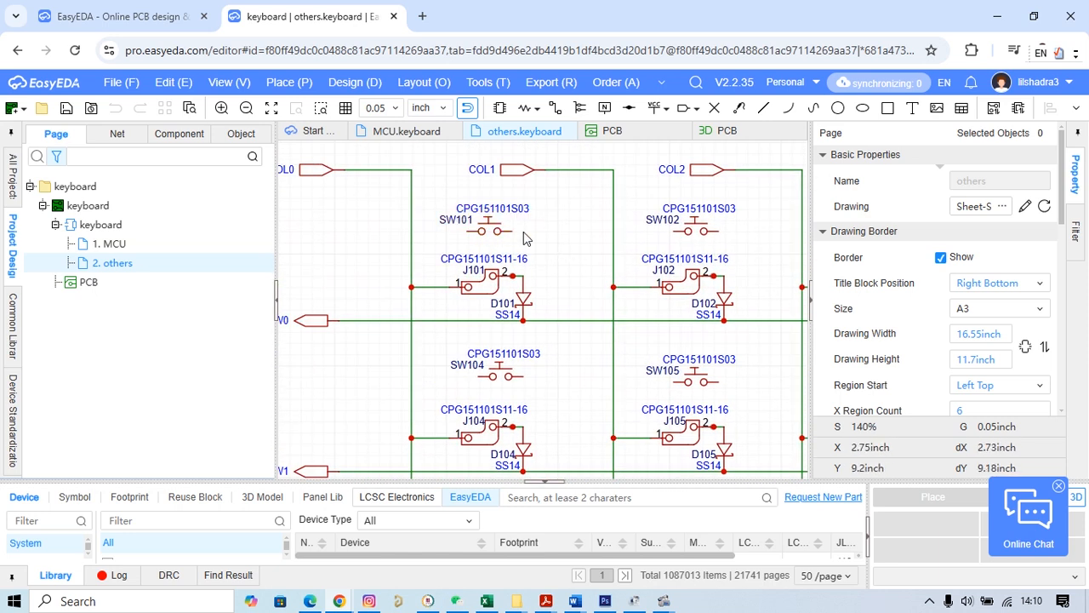
scroll(502, 229, "up", 2)
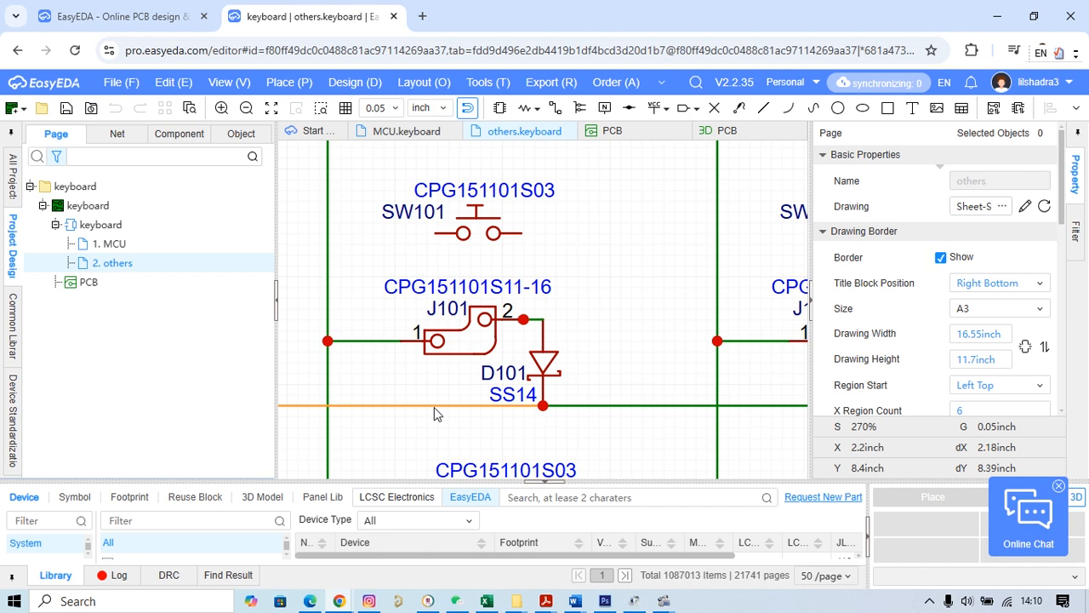
scroll(578, 234, "down", 5)
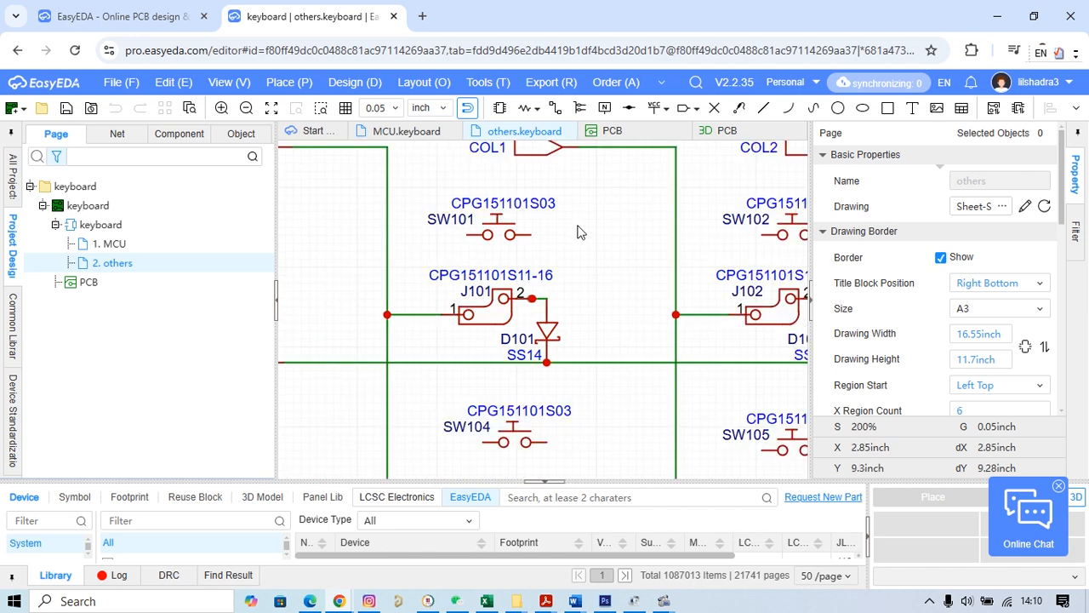
Step: Trace the key matrix columns COL0 to COL2 and rows ROW0 to ROW3 on the others page
scroll(593, 302, "down", 3)
scroll(451, 262, "up", 3)
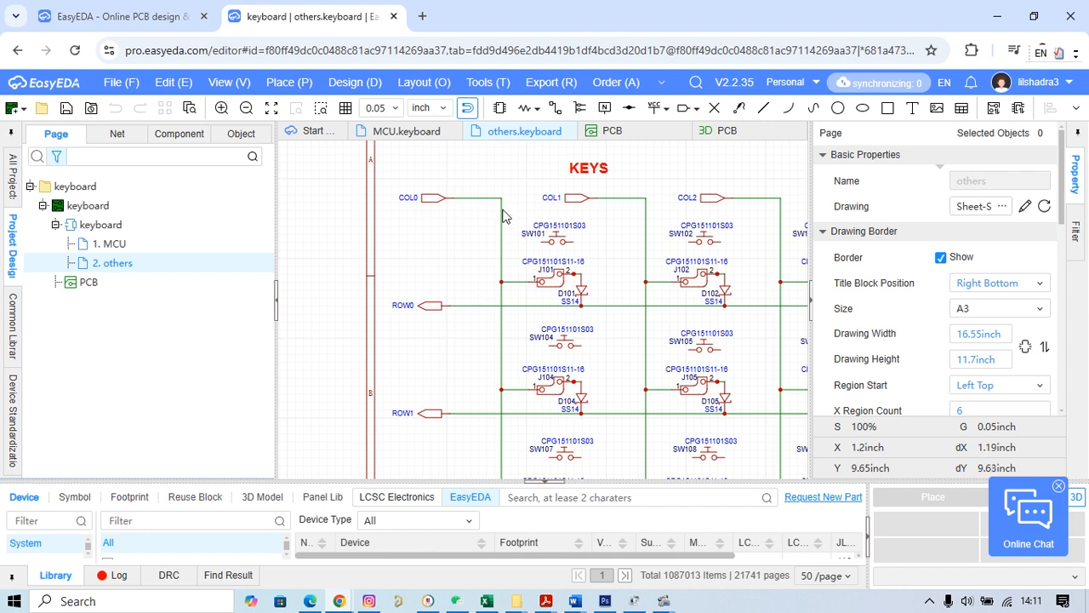
right_click_drag(743, 223, 646, 192)
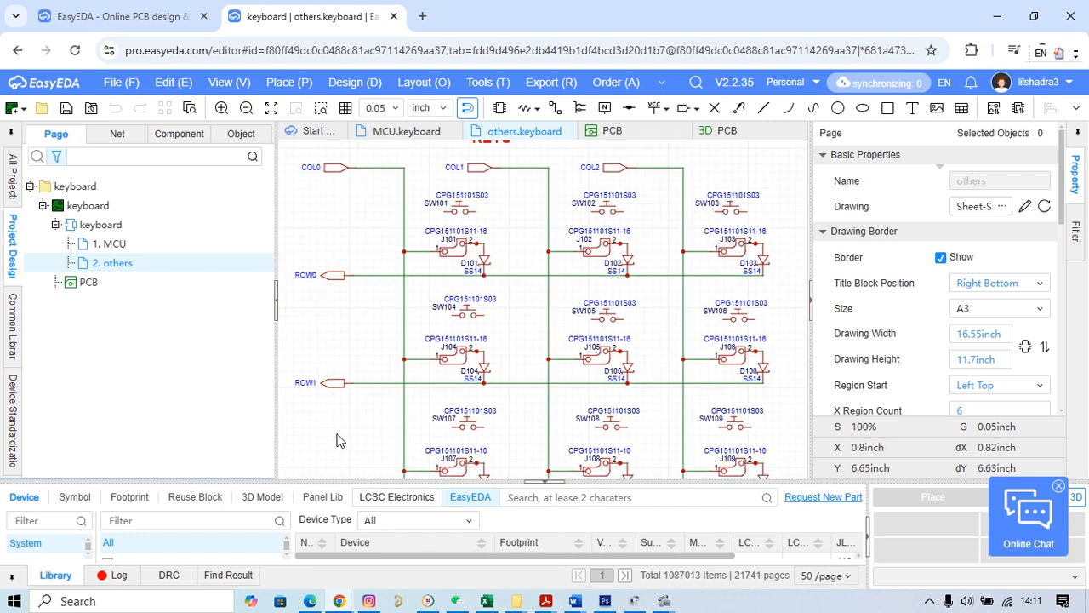
right_click_drag(338, 440, 378, 347)
right_click_drag(395, 409, 404, 373)
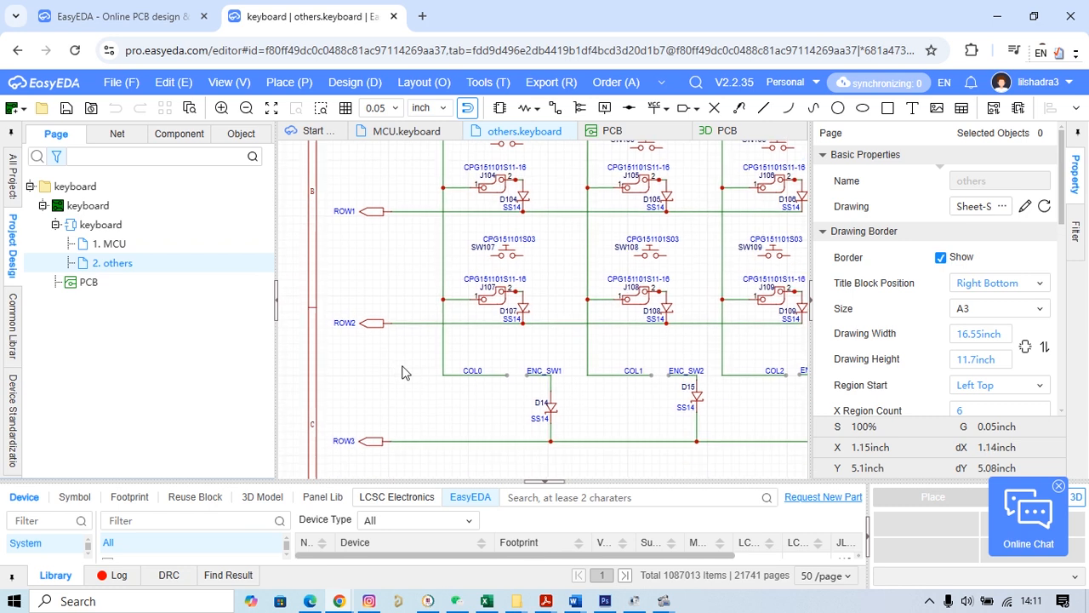
Step: Examine the column resistors and the optional row filters for ROW0 to ROW3 on the MCU page
left_click(409, 130)
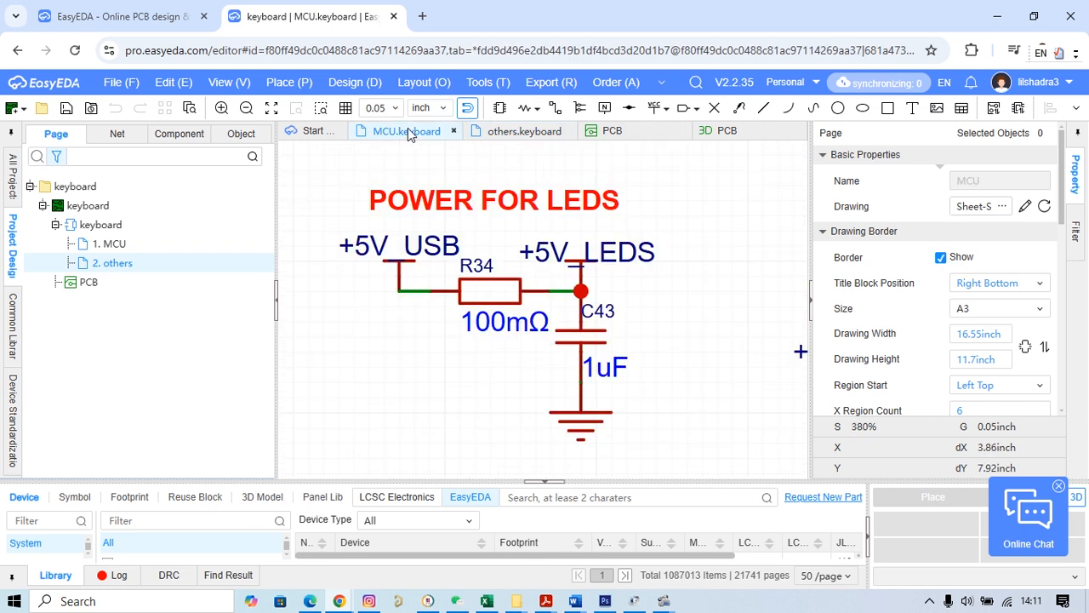
scroll(637, 242, "down", 5)
right_click_drag(674, 240, 414, 276)
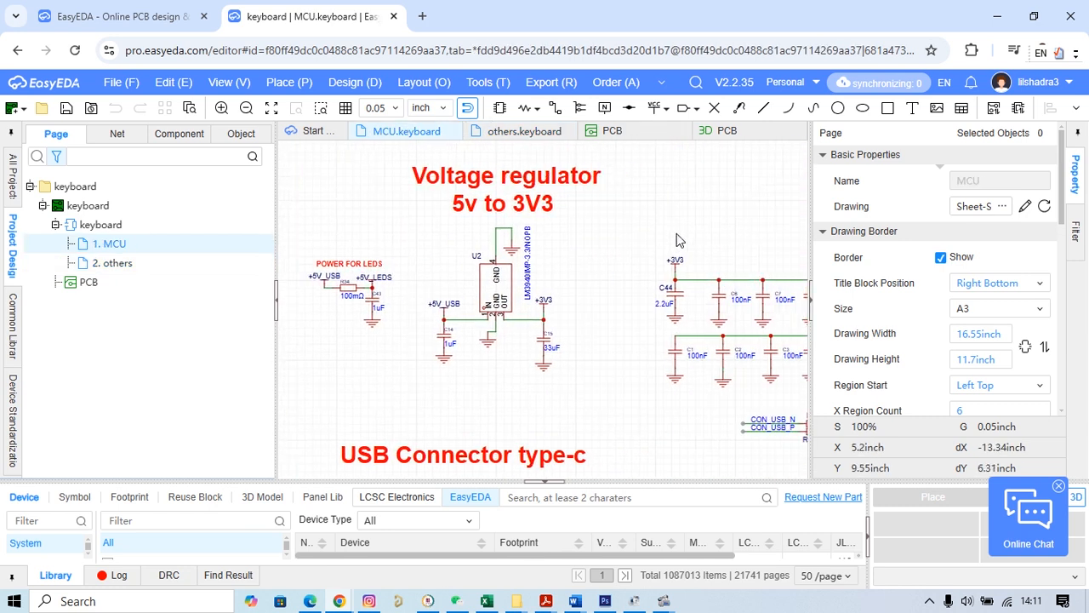
right_click_drag(780, 230, 470, 230)
right_click_drag(639, 238, 505, 230)
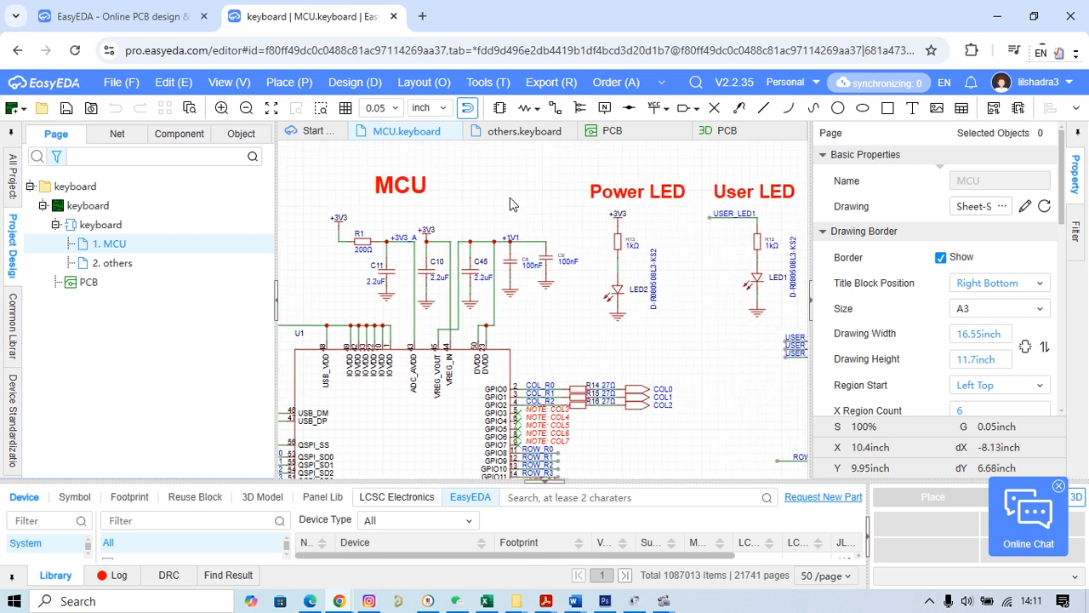
right_click_drag(611, 255, 522, 248)
scroll(662, 368, "up", 2)
right_click_drag(659, 392, 516, 178)
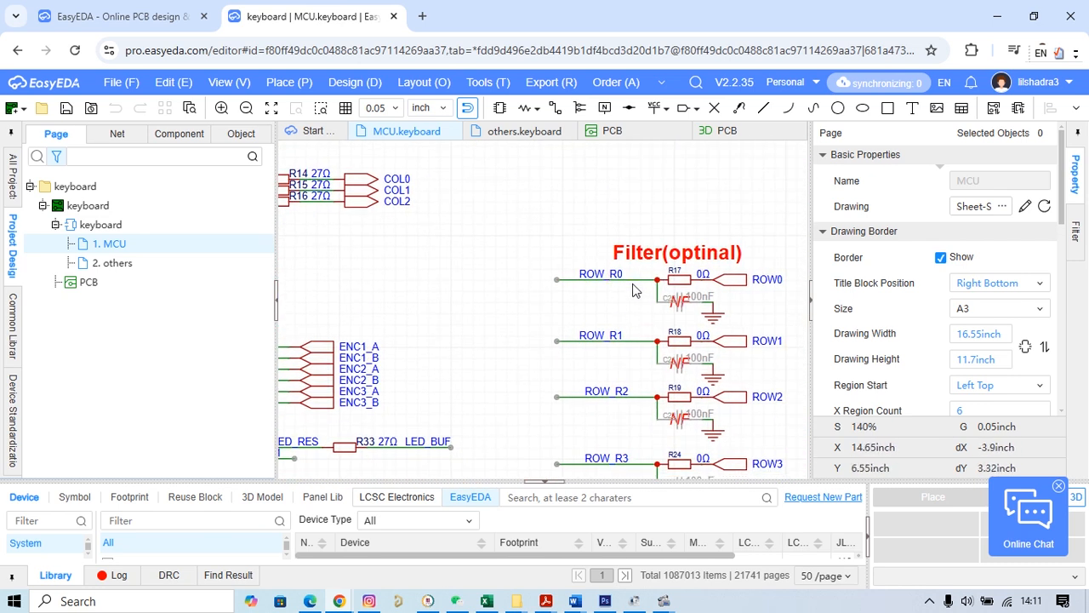
right_click_drag(644, 274, 644, 170)
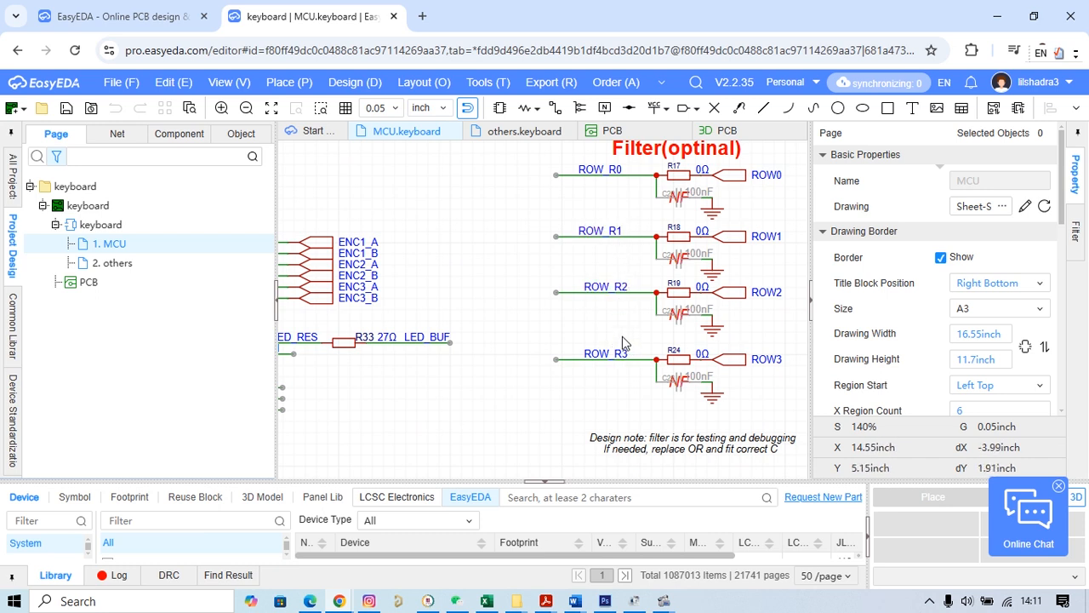
Step: Return to the others page and examine the encoder switch diodes on ROW3 and the page as a whole
left_click(526, 131)
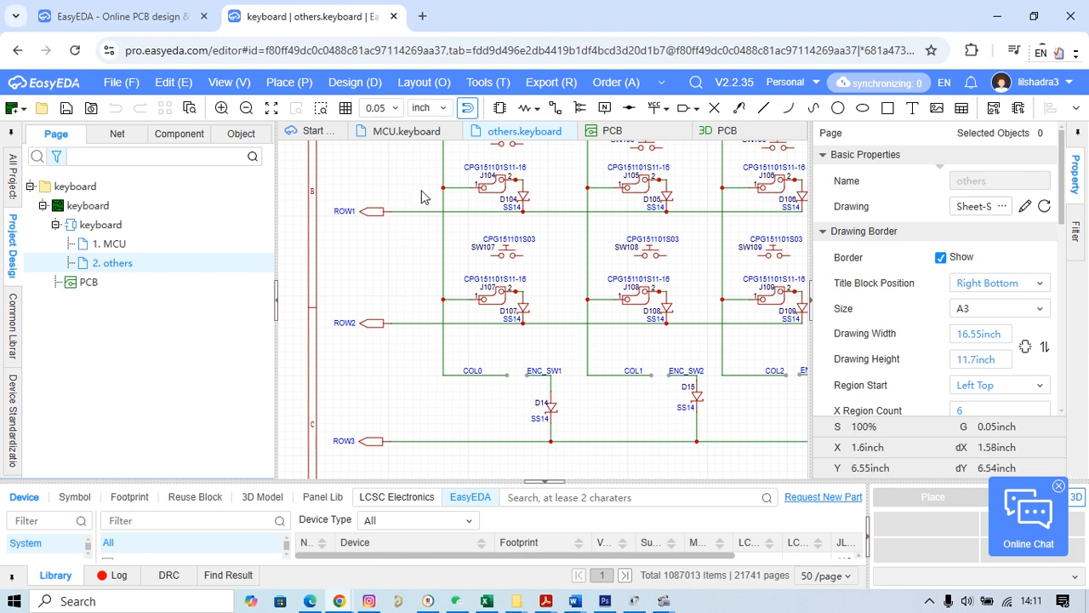
right_click_drag(627, 425, 565, 380)
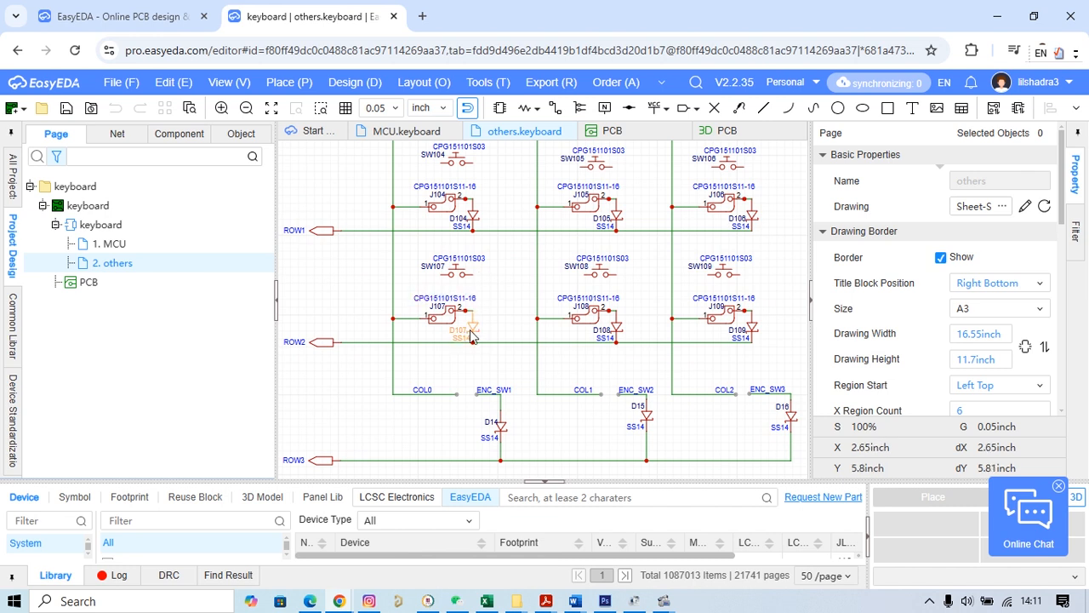
scroll(559, 319, "down", 3)
right_click_drag(691, 331, 536, 323)
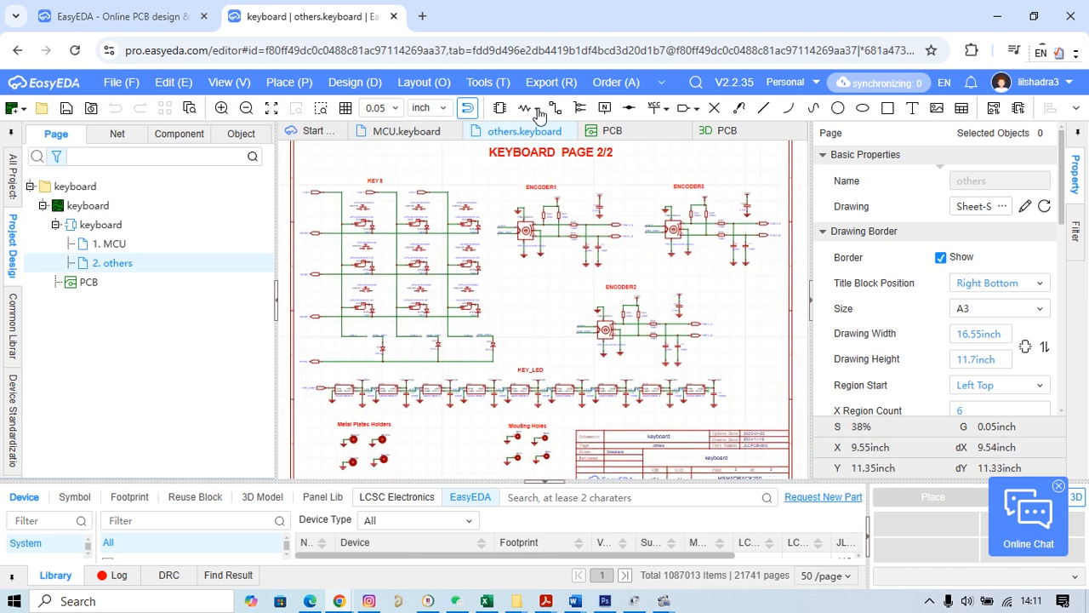
Step: Open the PCB layout and examine the board with all layers shown, from the encoders and keys down to the MCU
left_click(633, 133)
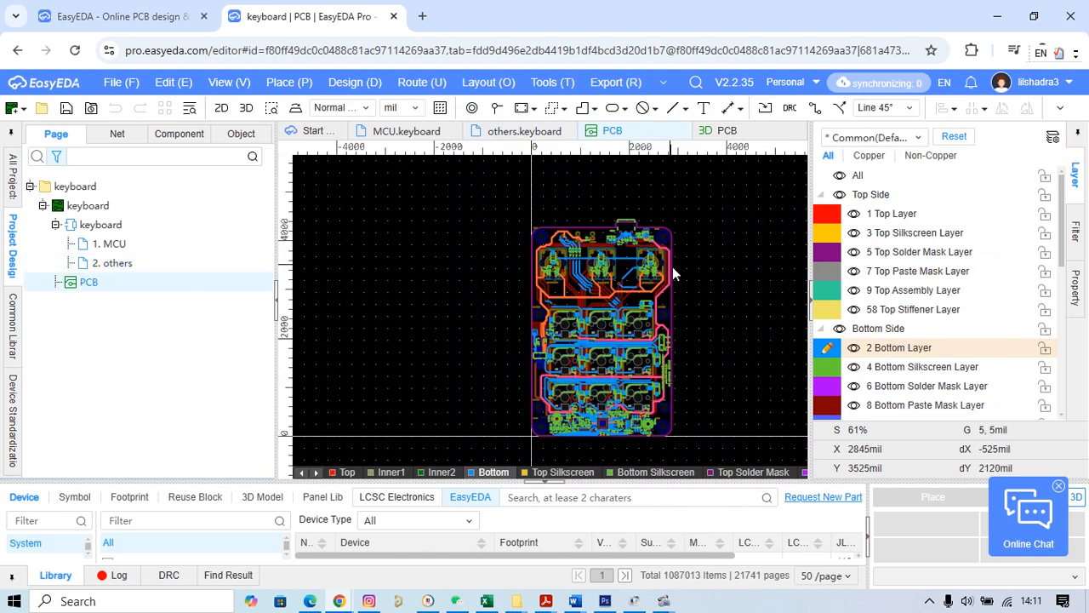
scroll(596, 293, "up", 4)
scroll(662, 341, "down", 4)
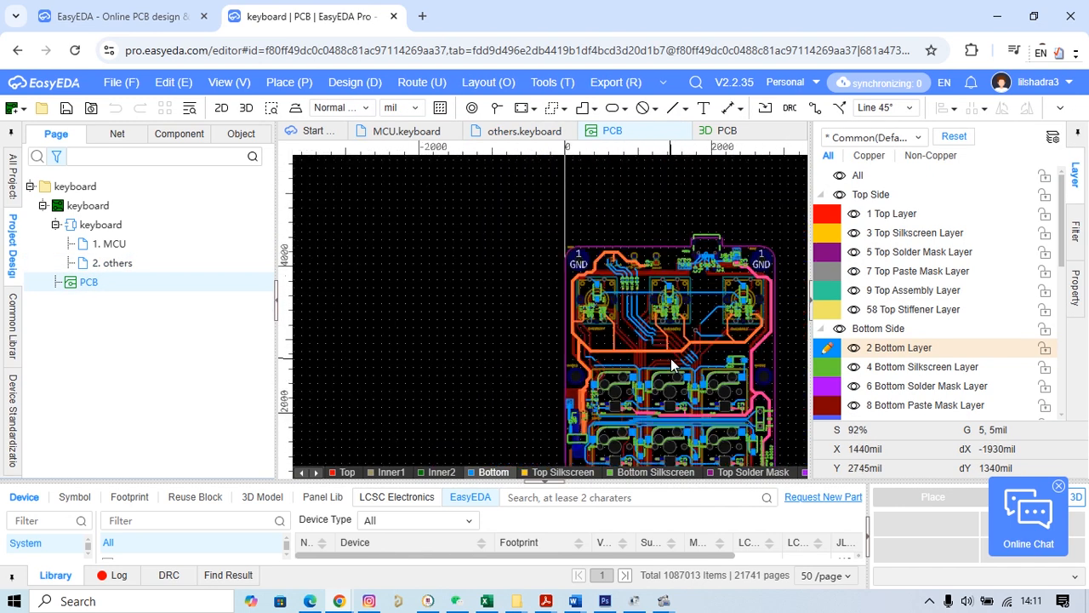
right_click_drag(706, 338, 650, 253)
scroll(610, 341, "up", 4)
right_click_drag(633, 398, 637, 253)
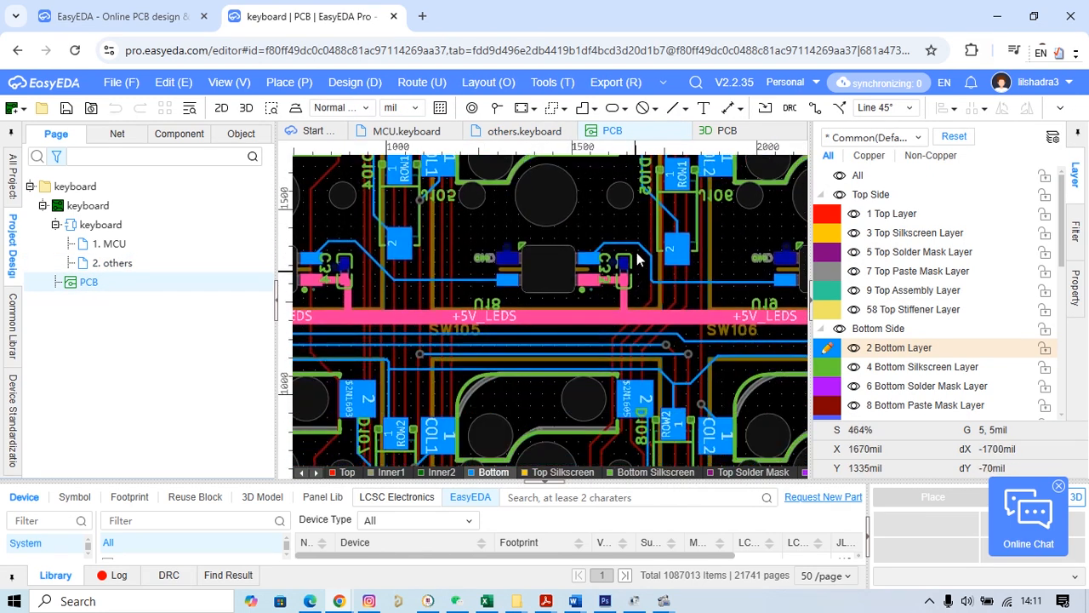
right_click_drag(649, 345, 652, 219)
right_click_drag(616, 413, 630, 230)
scroll(629, 238, "down", 2)
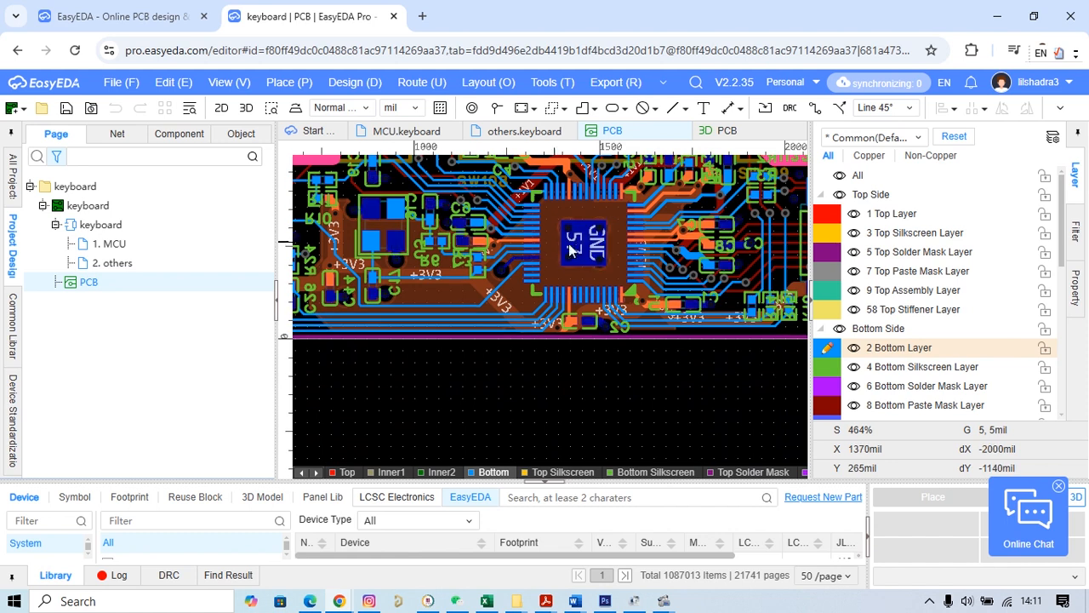
scroll(585, 265, "down", 2)
right_click_drag(729, 203, 771, 284)
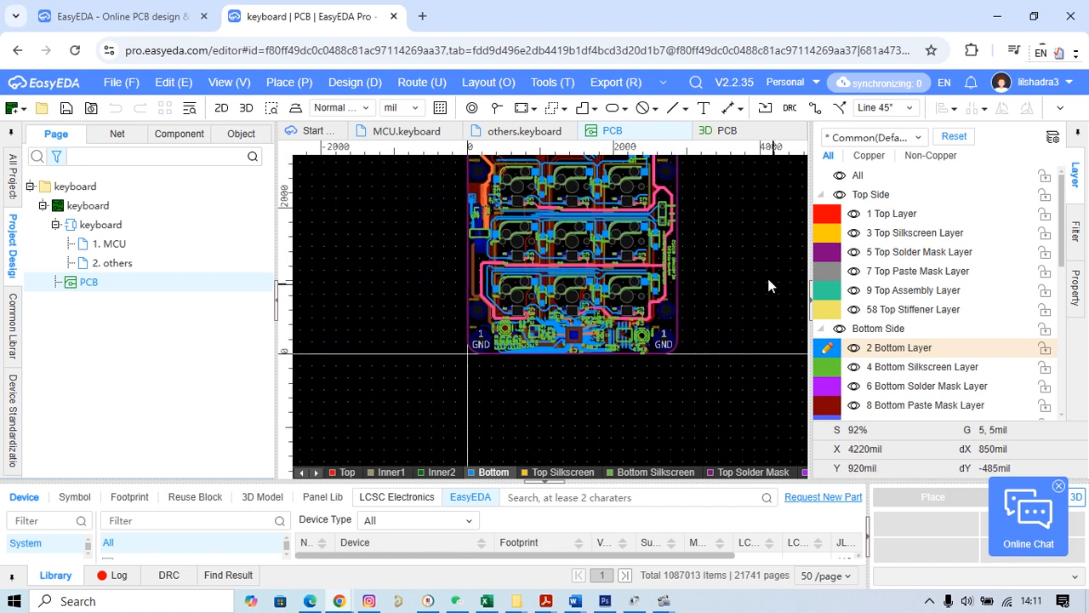
Step: Show only the Bottom Layer of the PCB and examine the routing around the RP2040 and its crystal
left_click(839, 175)
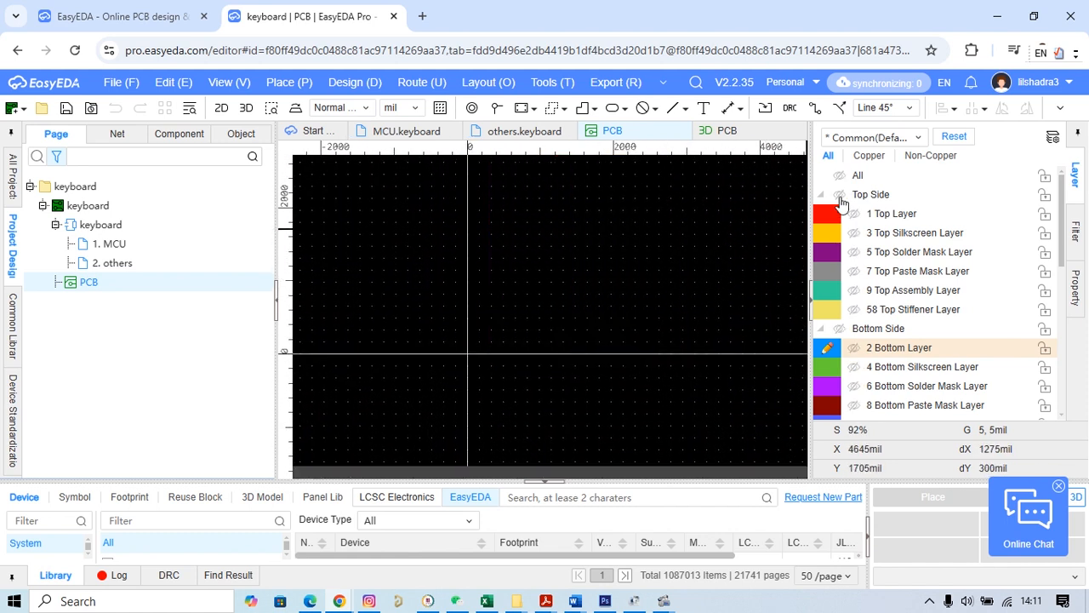
left_click(853, 347)
scroll(598, 333, "up", 5)
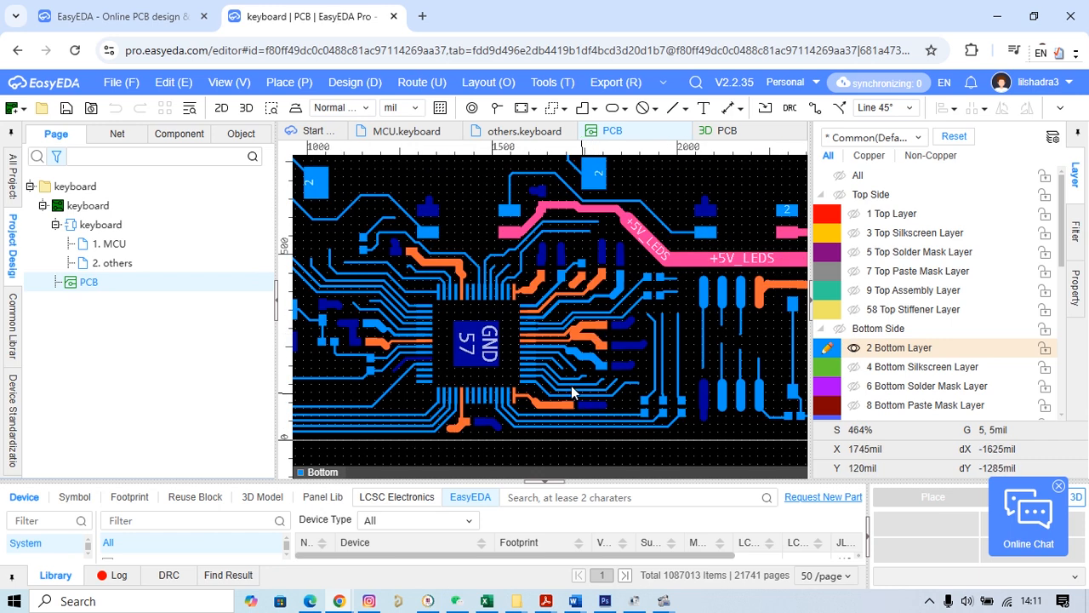
scroll(509, 341, "up", 3)
scroll(465, 314, "down", 2)
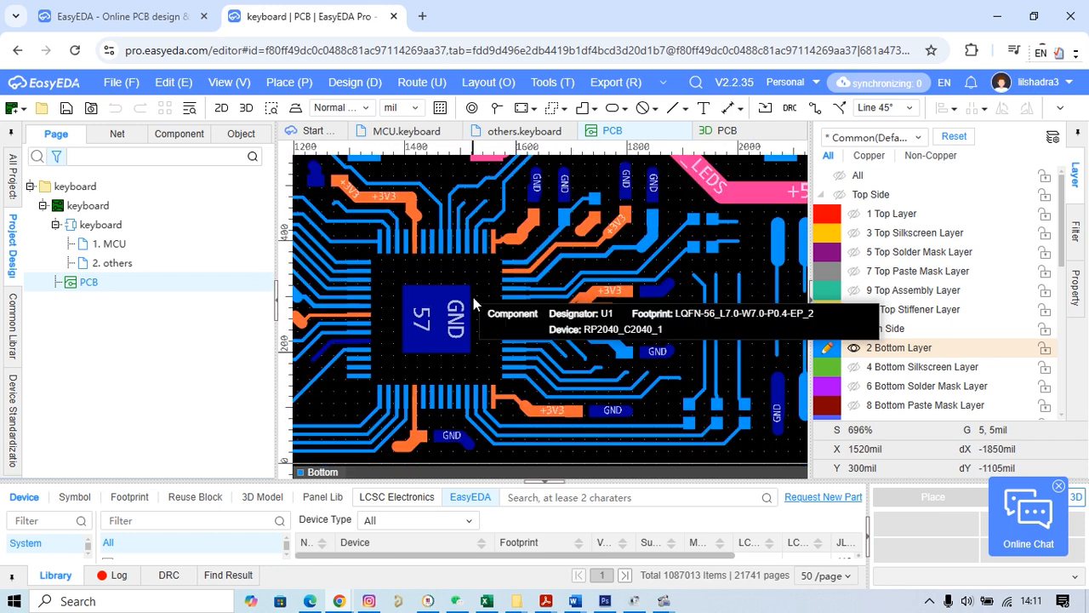
scroll(460, 322, "down", 2)
scroll(529, 433, "up", 3)
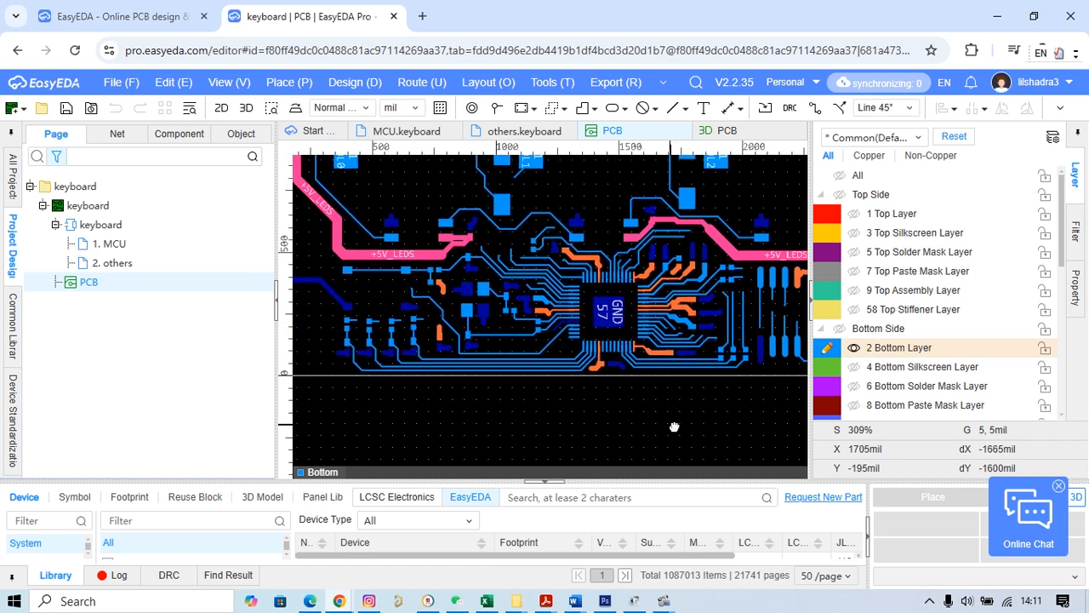
scroll(503, 315, "up", 3)
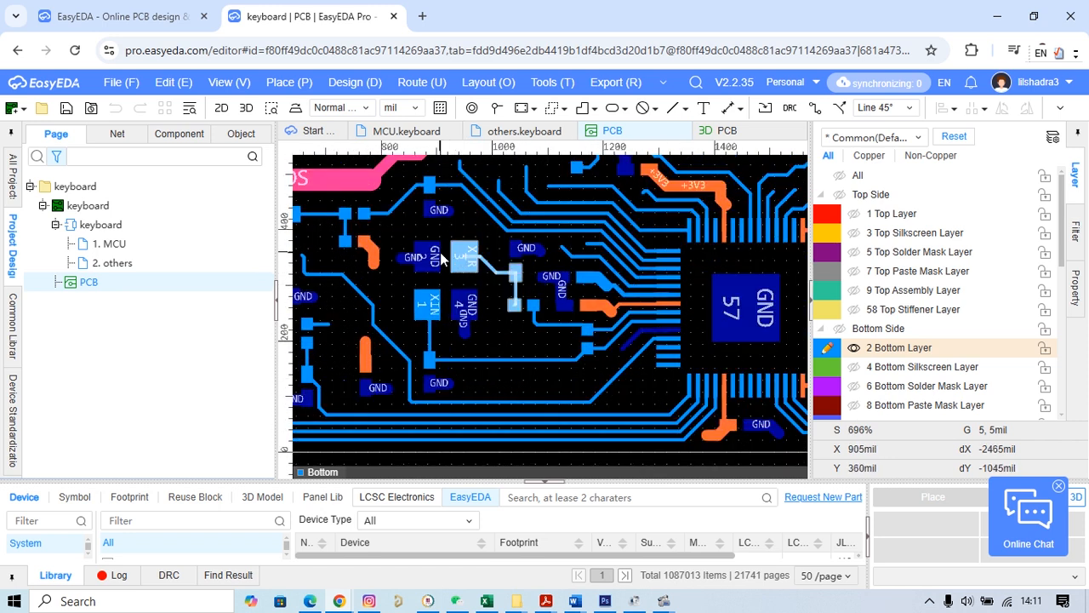
scroll(474, 272, "up", 3)
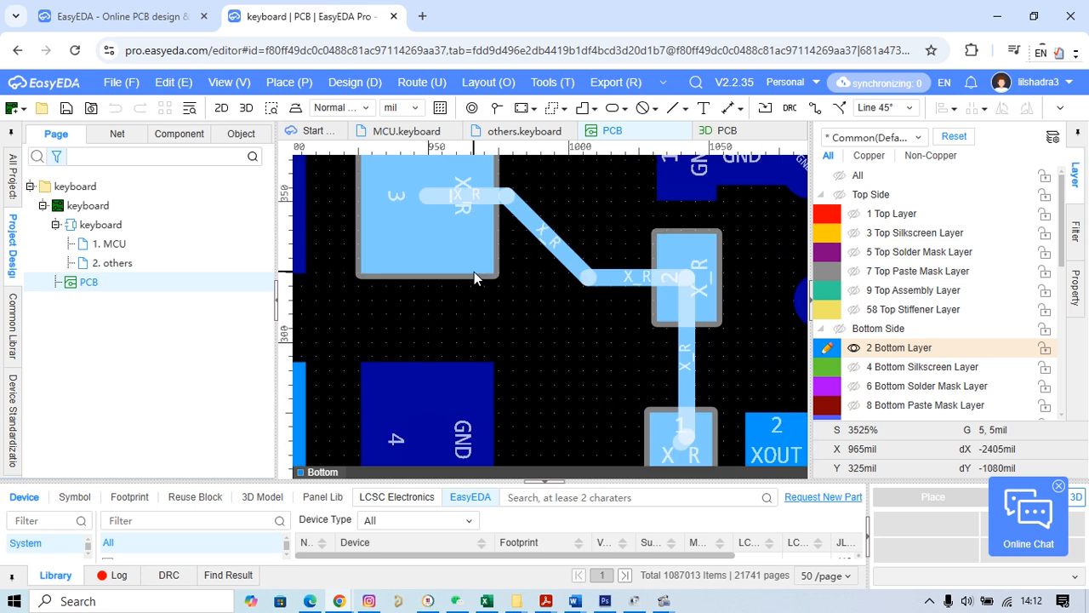
Step: Examine the Bottom Layer traces across the key rows, the encoders and the USB connector area
scroll(474, 272, "down", 6)
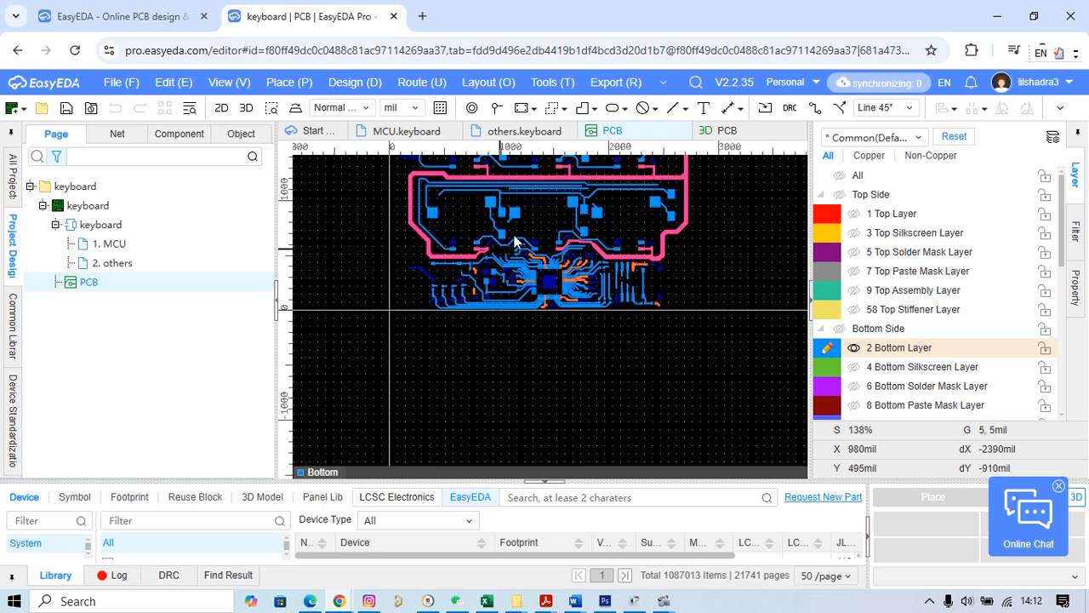
scroll(708, 235, "down", 3)
right_click_drag(686, 242, 681, 363)
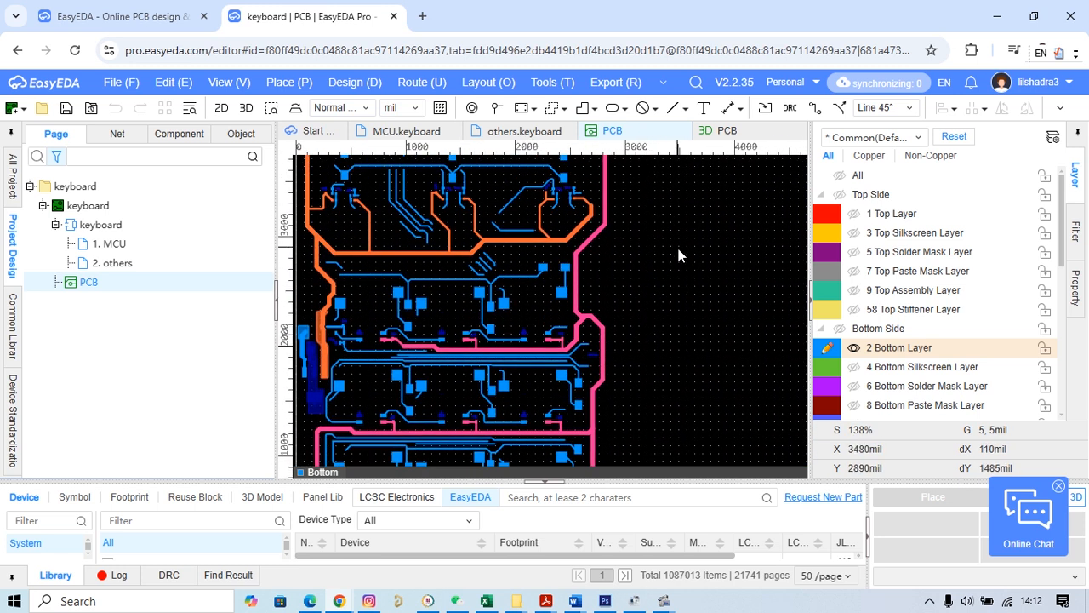
right_click_drag(660, 169, 678, 339)
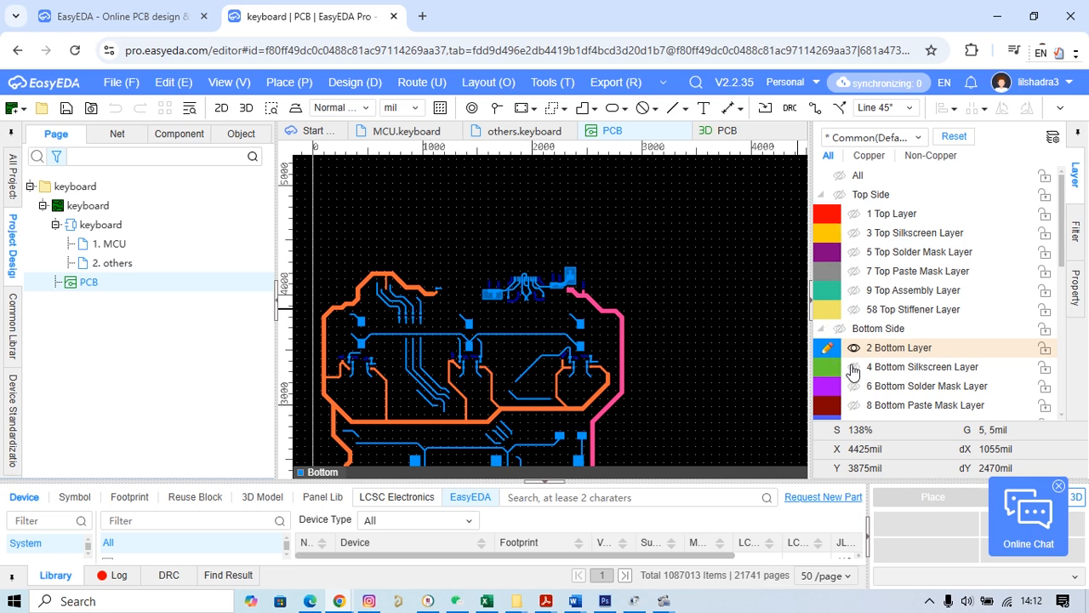
Step: Hide all bottom-side layers, make the Top Layer active and show all top-side layers
left_click(840, 330)
left_click(841, 330)
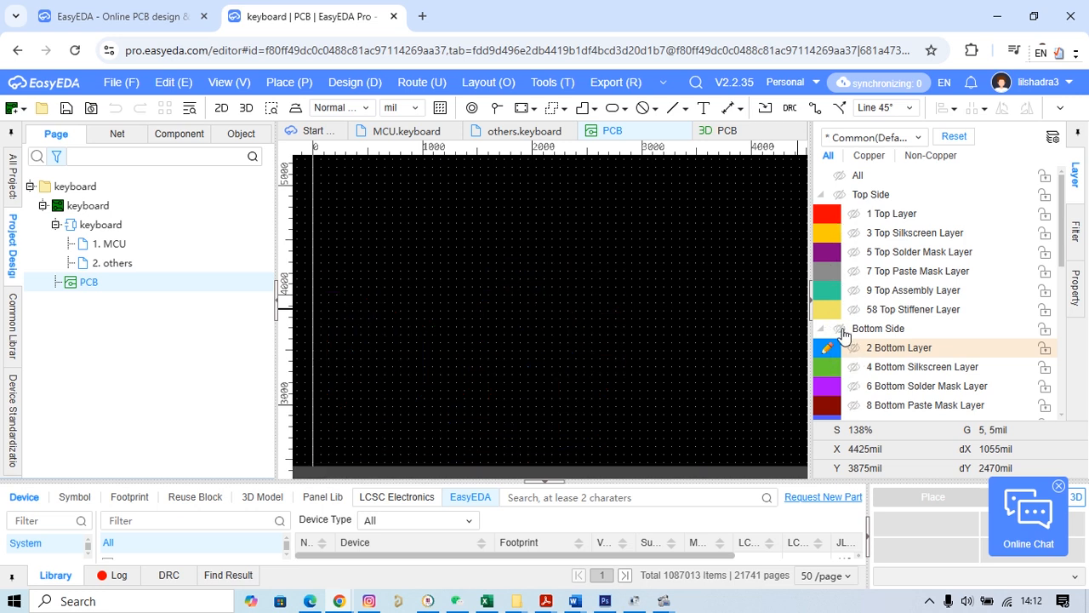
left_click(824, 213)
left_click(839, 195)
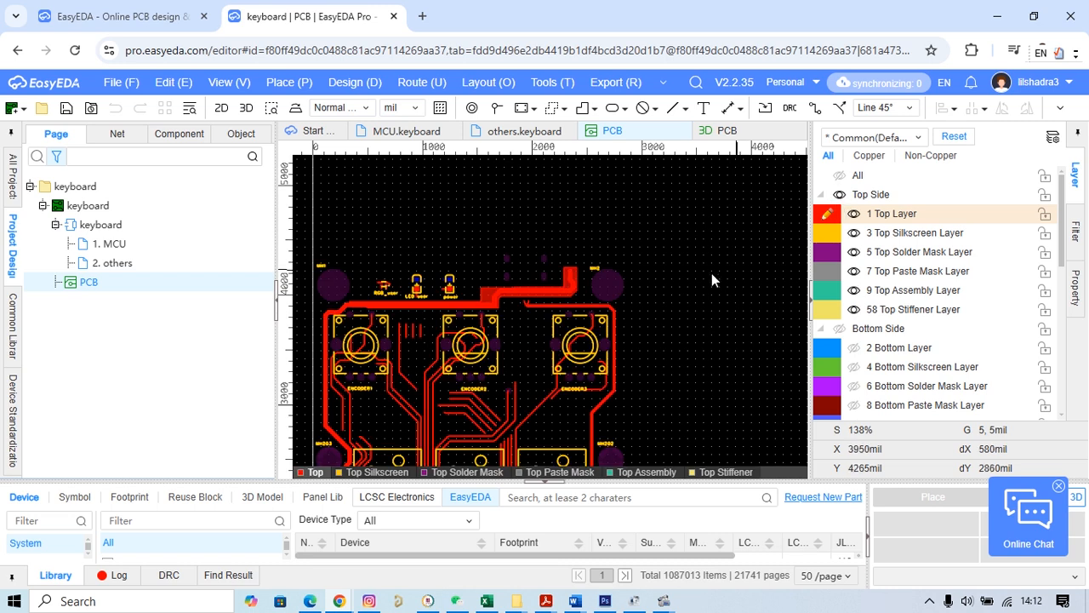
Step: Examine the top-side routing from the encoders through the key switches to the copper areas near the MCU
right_click_drag(670, 382, 730, 264)
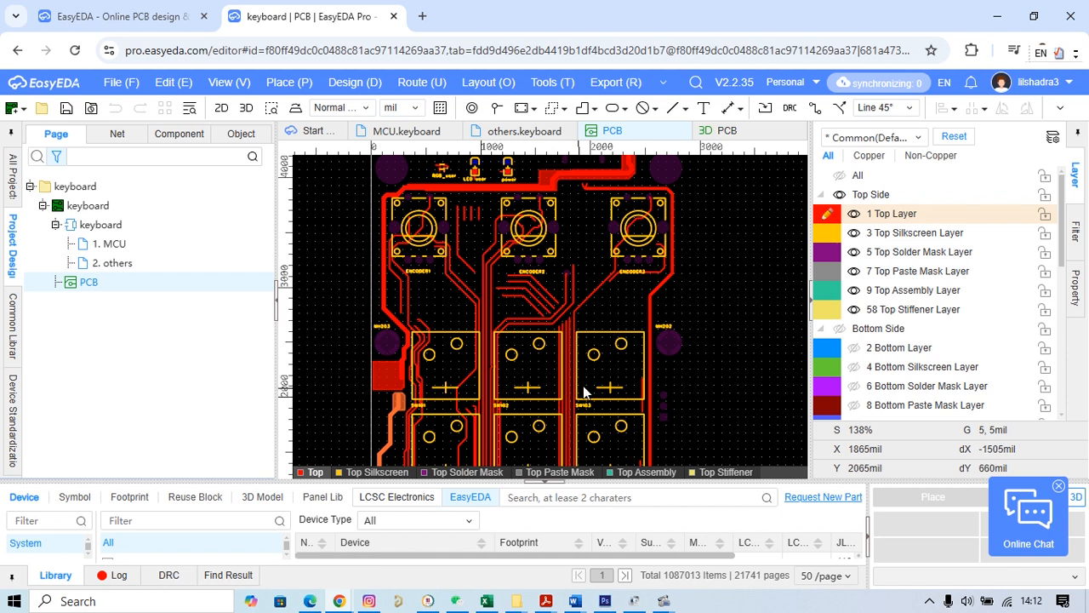
right_click_drag(718, 404, 743, 210)
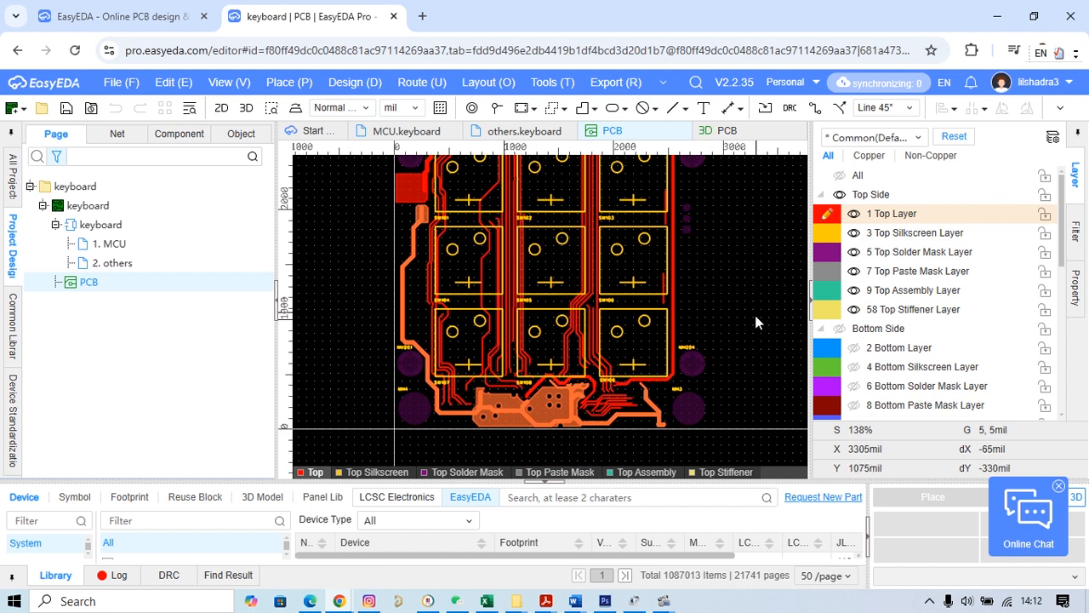
scroll(736, 346, "down", 2)
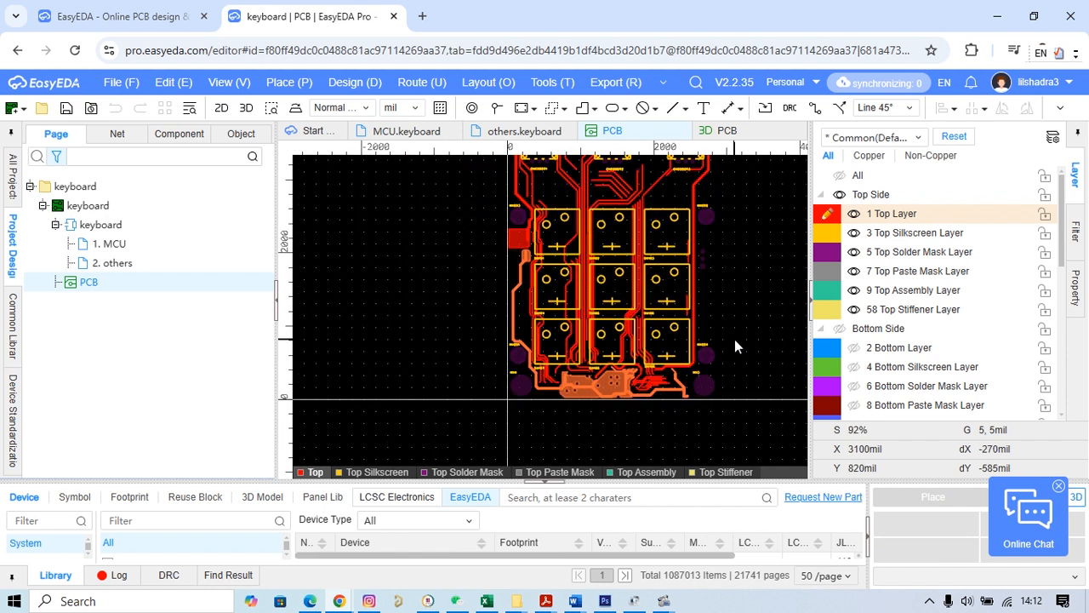
Step: Check the line widths of the +5V_USB track beside mounting hole MH203 and the neighbouring COL0 track
right_click_drag(743, 286, 708, 325)
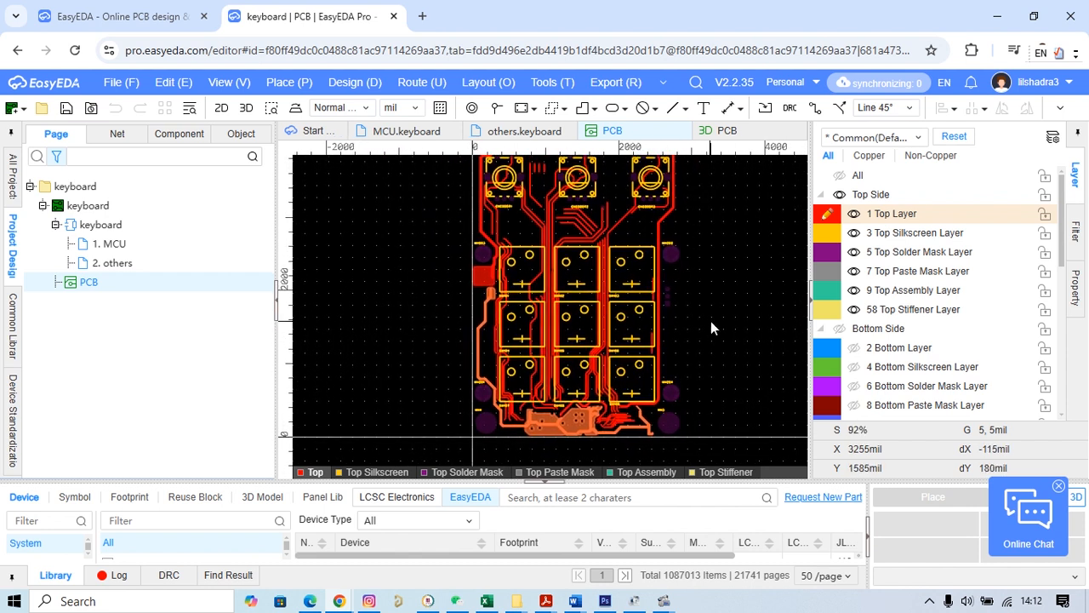
scroll(433, 267, "up", 8)
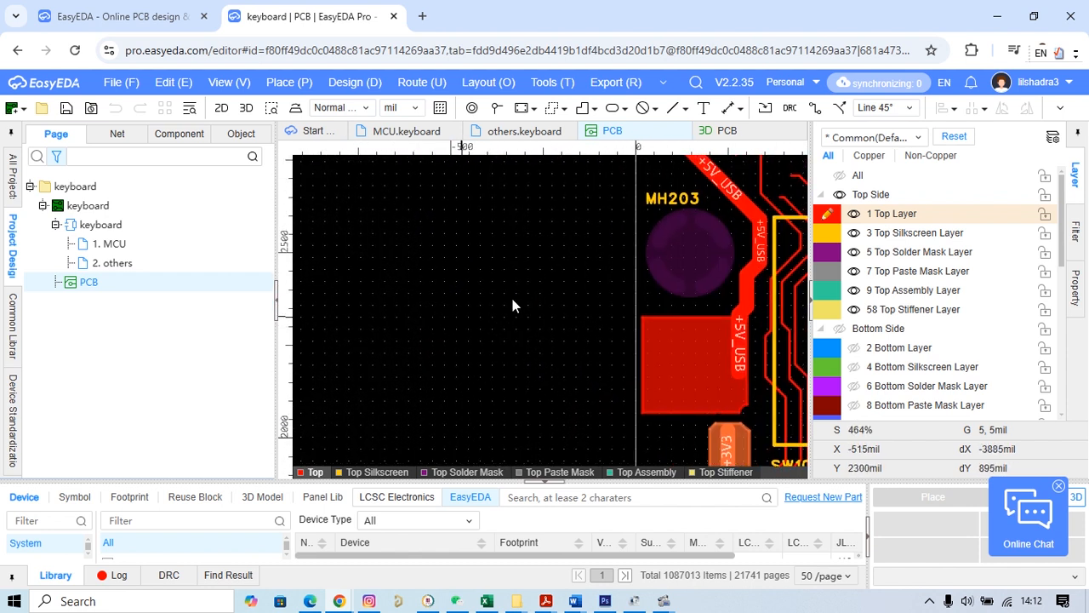
right_click_drag(512, 305, 259, 438)
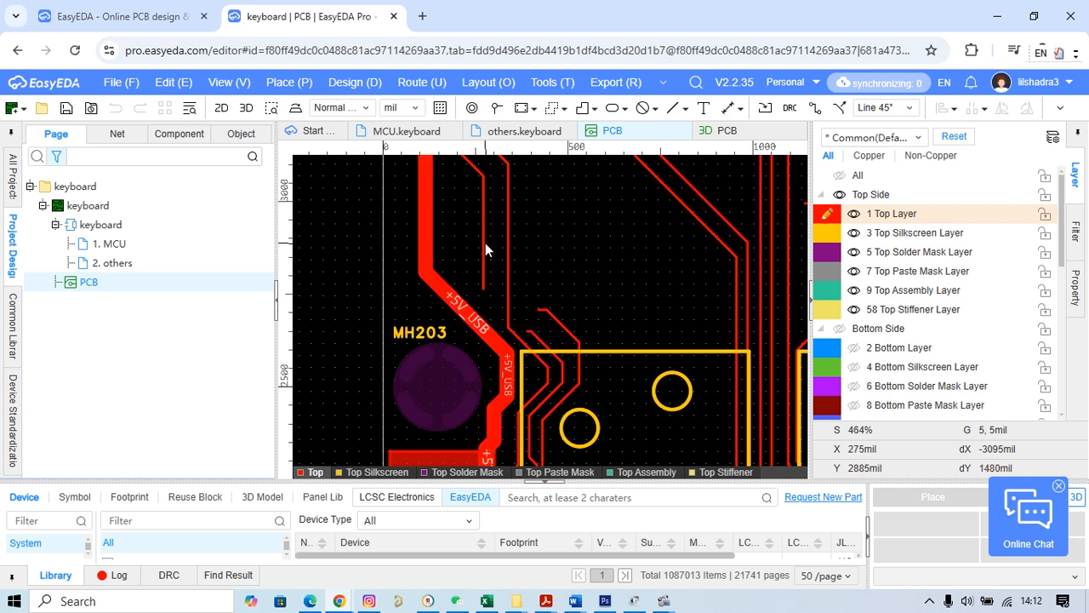
mouse_move(484, 247)
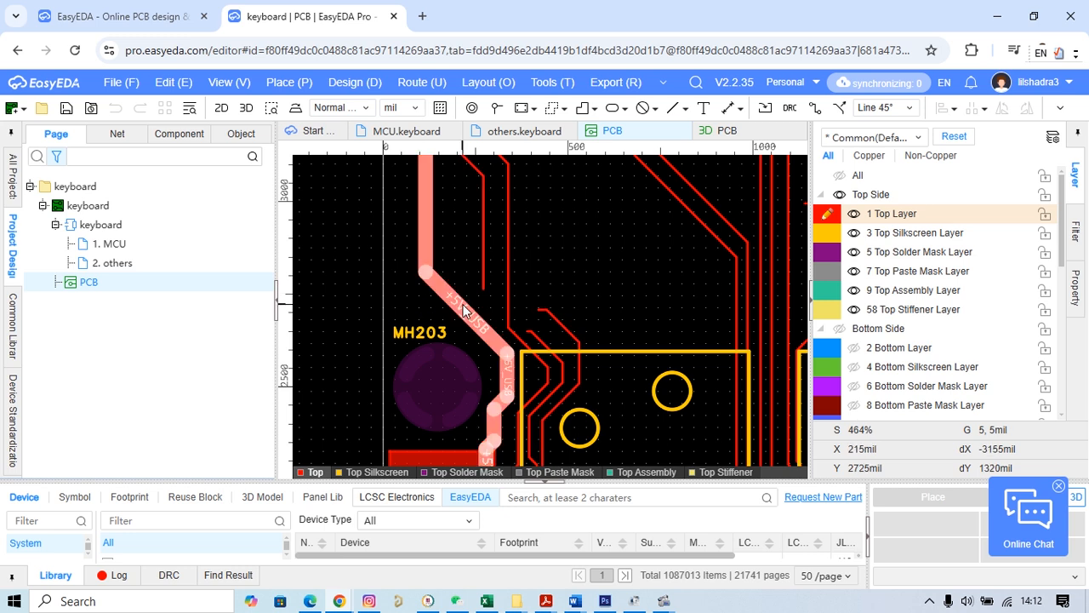
mouse_move(463, 310)
left_click(462, 308)
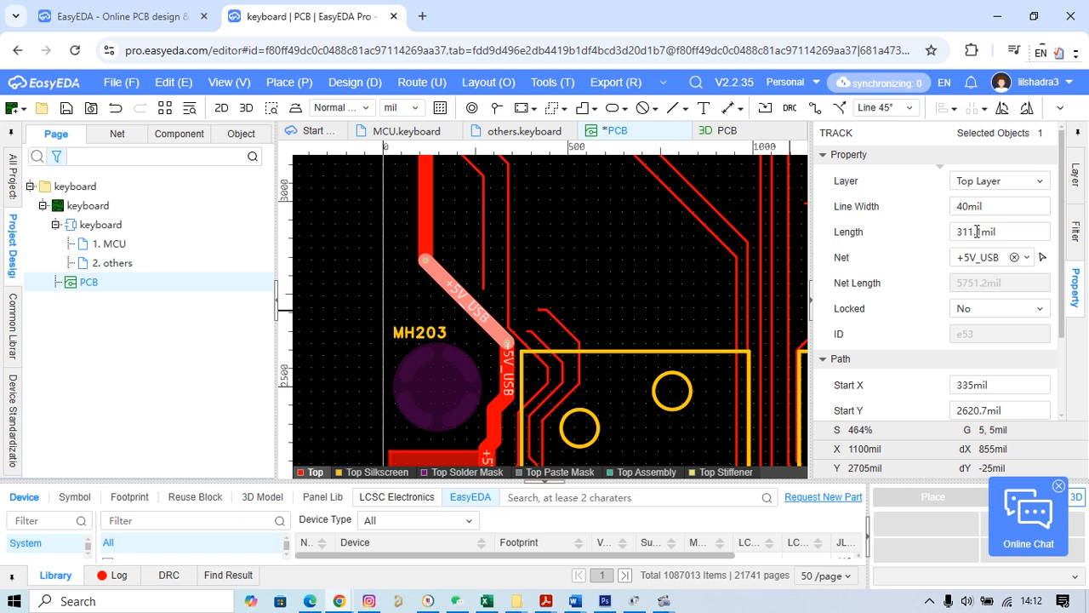
double_click(508, 219)
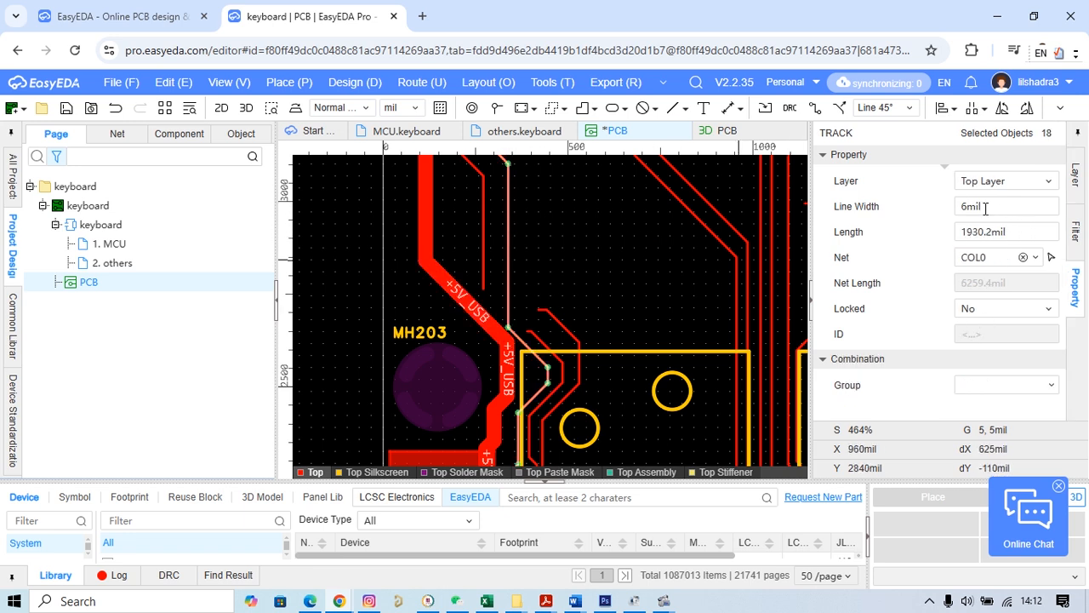
left_click(334, 249)
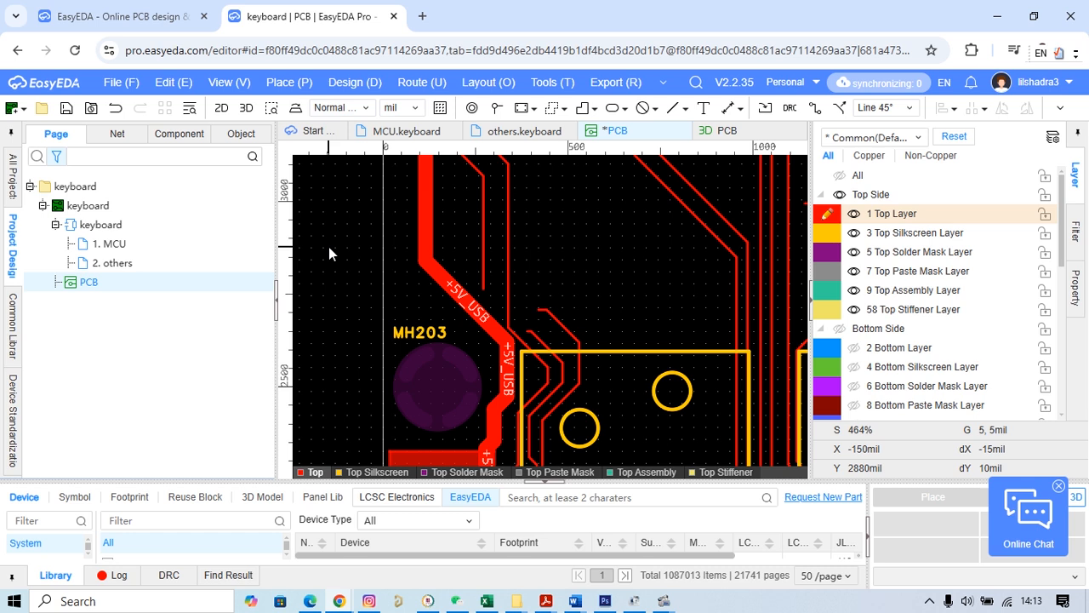
Step: Show all PCB layers and examine the board from the encoders through the key switches to the +3V3 copper around the MCU
scroll(519, 289, "down", 5)
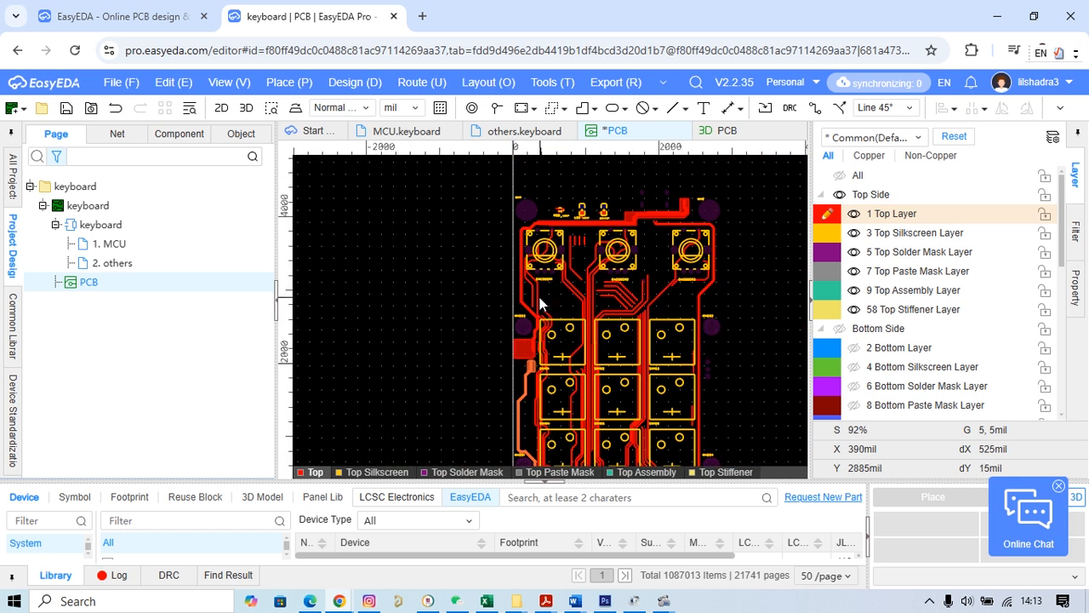
scroll(729, 335, "up", 5)
right_click_drag(731, 321, 751, 308)
scroll(750, 310, "down", 3)
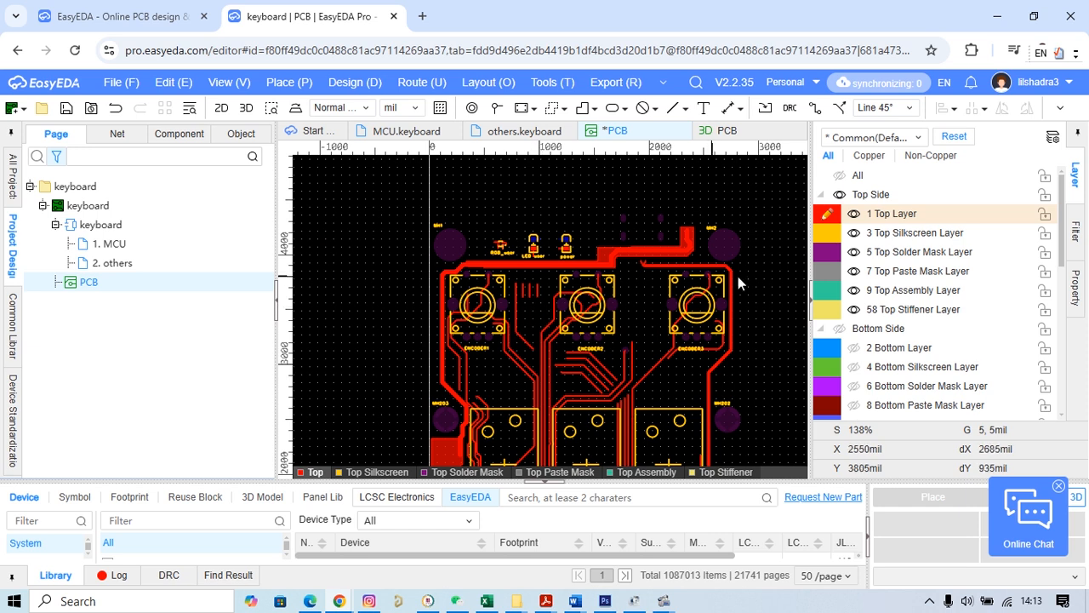
left_click(840, 175)
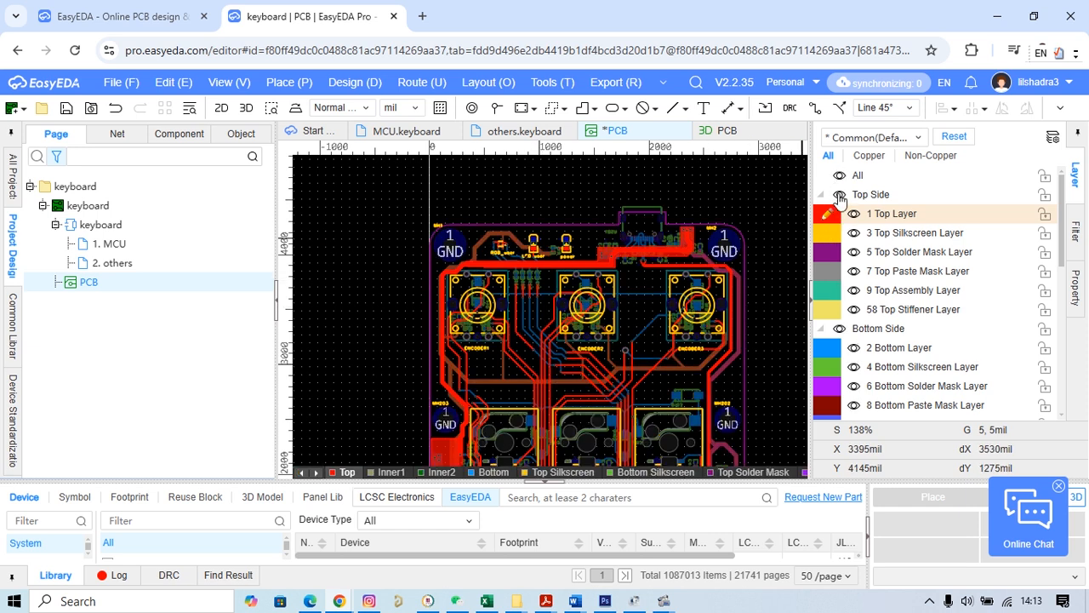
right_click_drag(782, 321, 730, 221)
right_click_drag(716, 316, 697, 206)
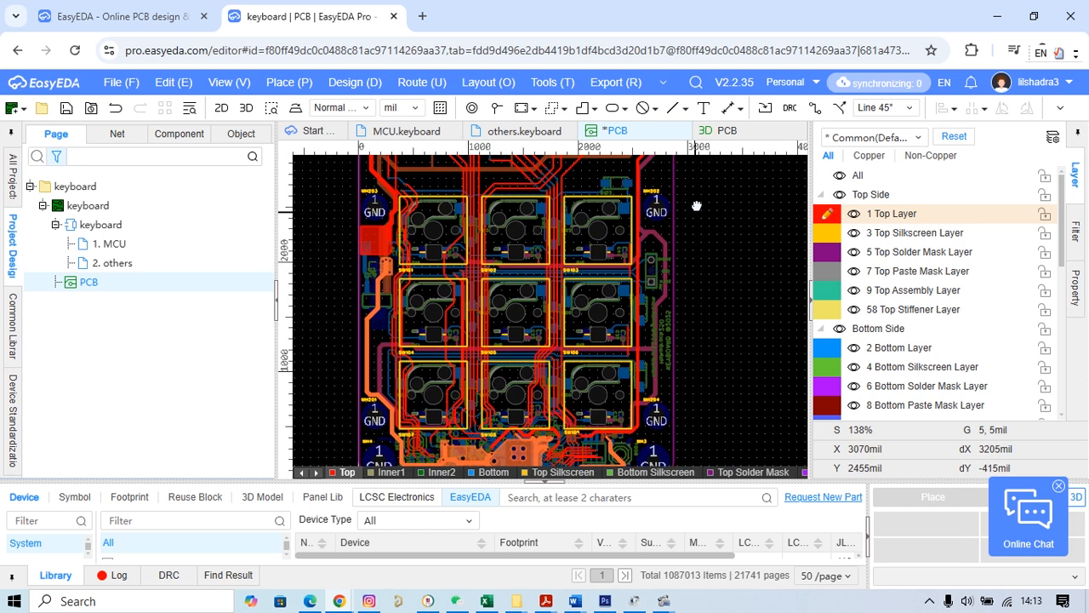
right_click_drag(713, 340, 712, 250)
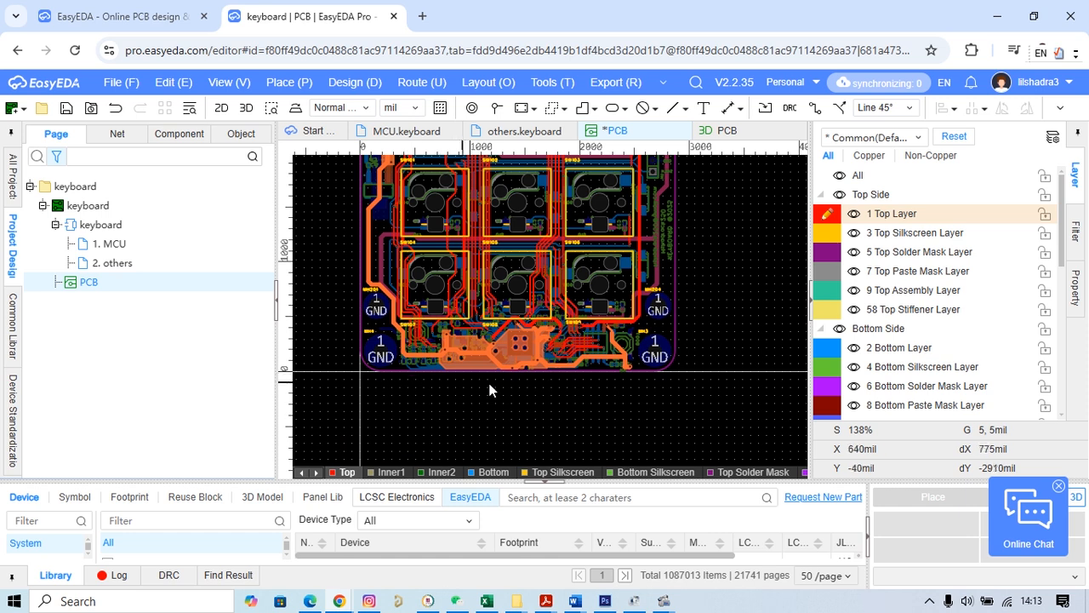
scroll(476, 383, "up", 4)
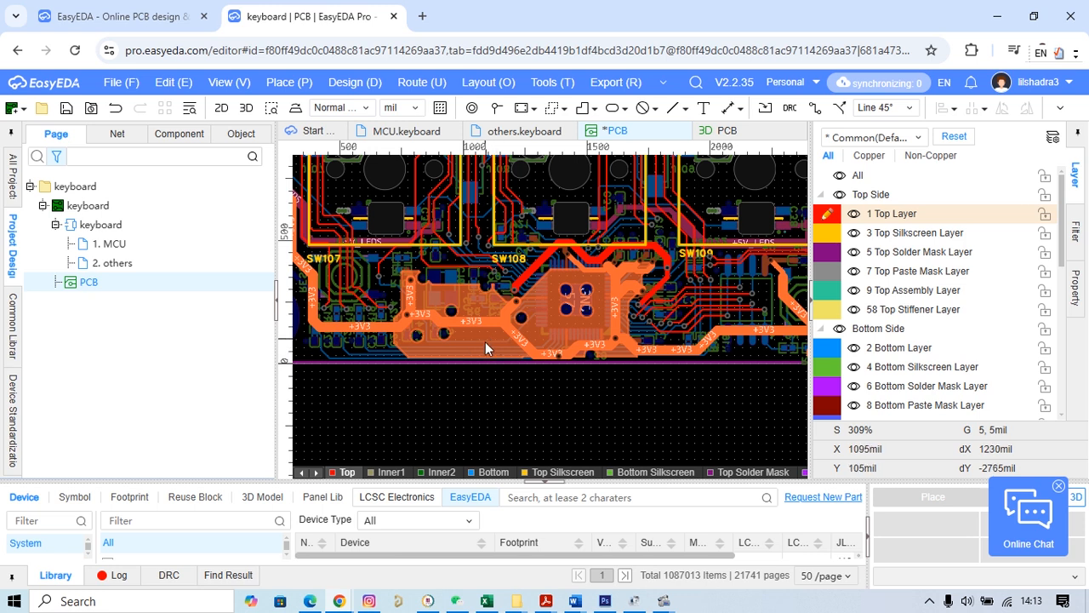
Step: Look up the shape options for placing fill regions and copper regions on the PCB
left_click(290, 83)
mouse_move(303, 266)
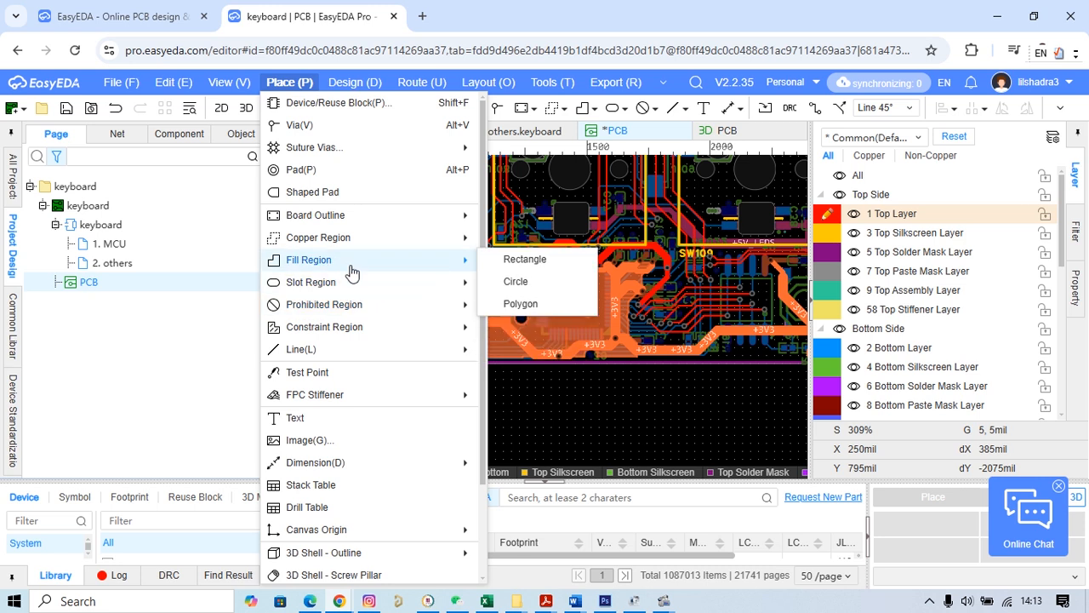
mouse_move(360, 243)
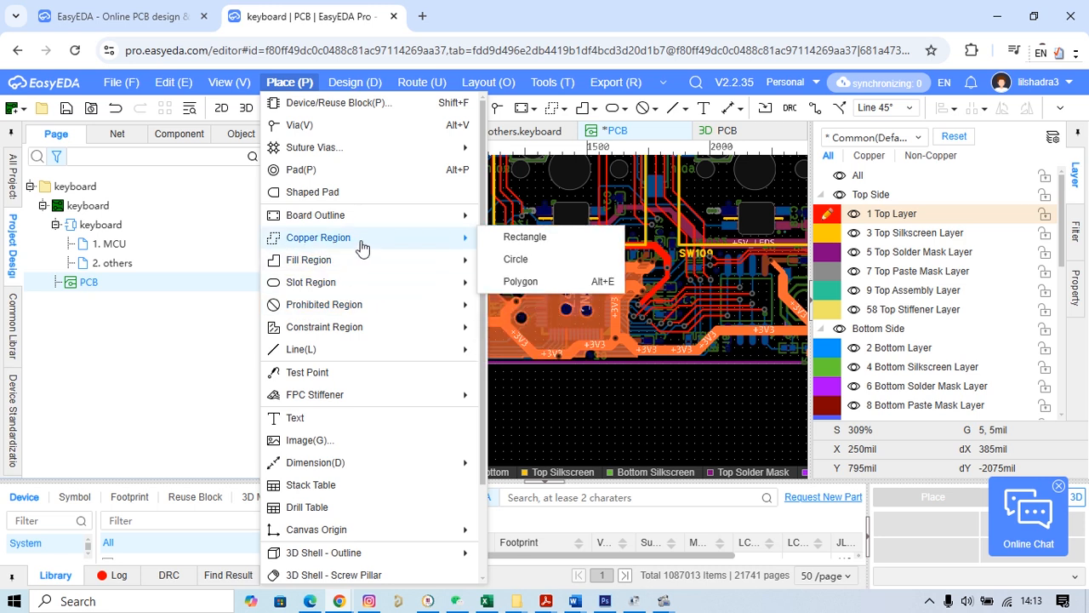
left_click(698, 441)
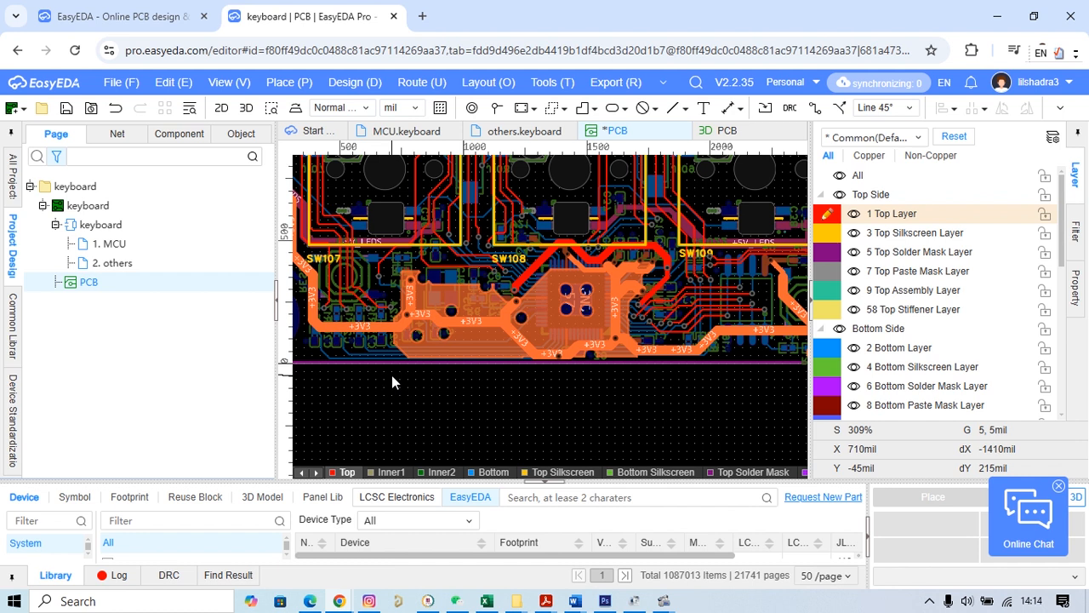
Step: Examine the +3V3 copper area near the MCU and the vias in the +5V_USB and +3V3 copper areas beside SW101
scroll(392, 376, "up", 10)
scroll(531, 348, "down", 12)
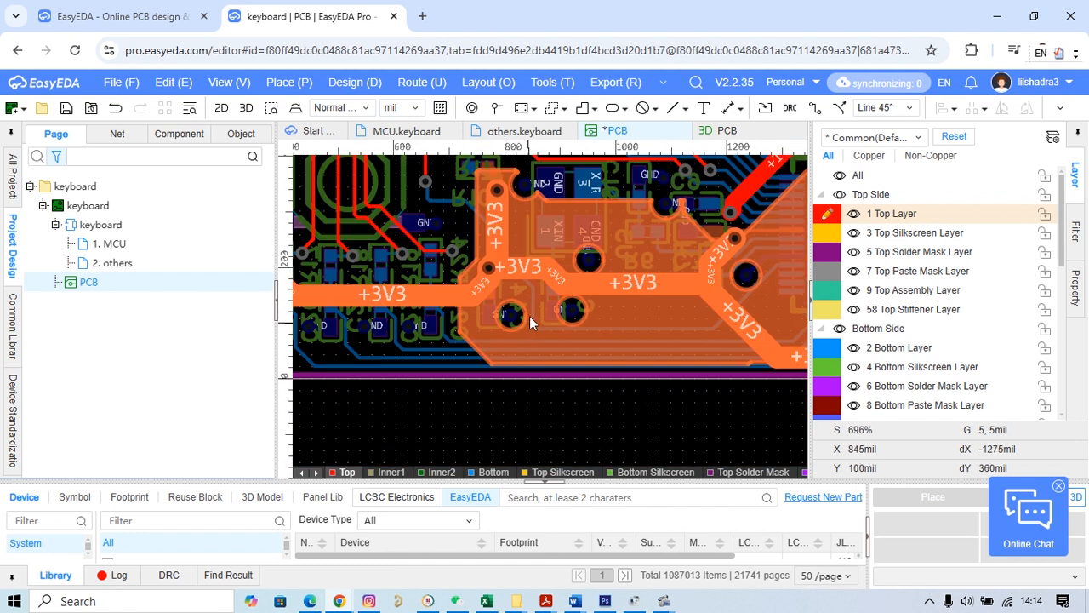
scroll(475, 384, "up", 8)
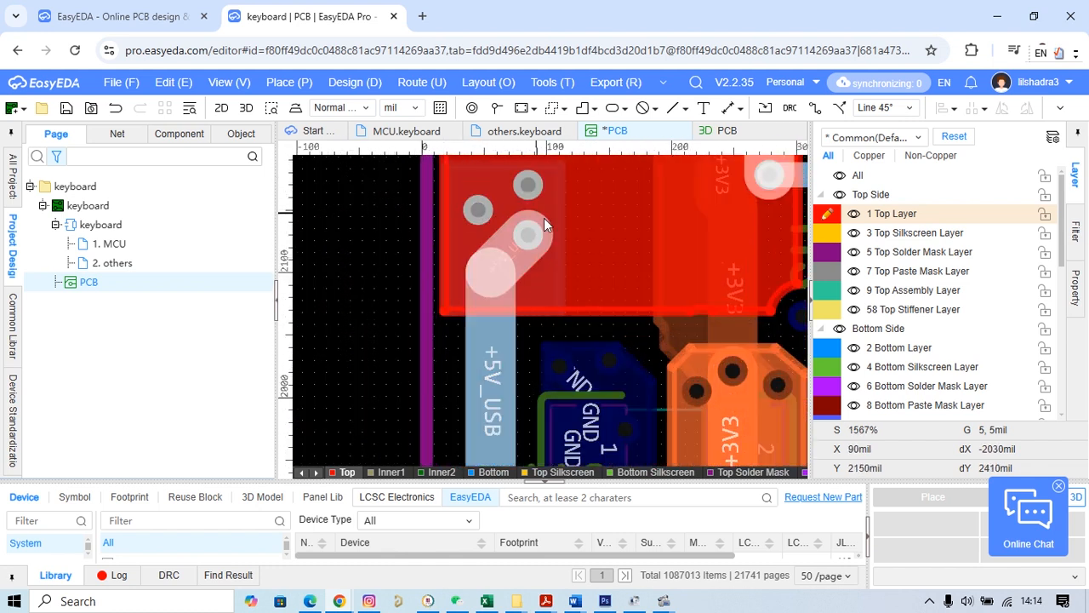
right_click_drag(654, 237, 538, 266)
scroll(614, 251, "down", 3)
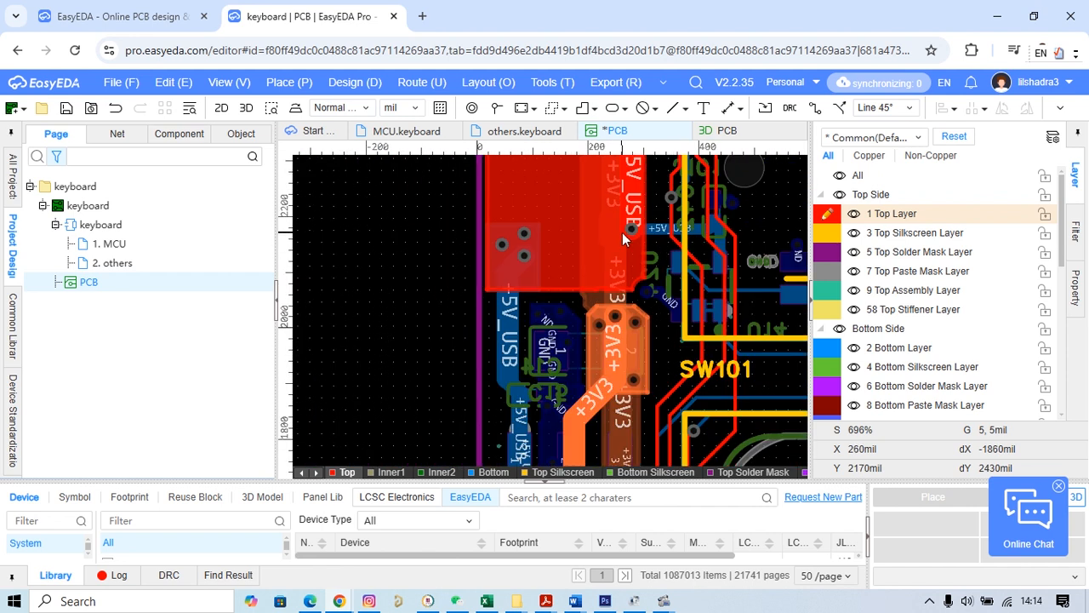
scroll(596, 224, "down", 1)
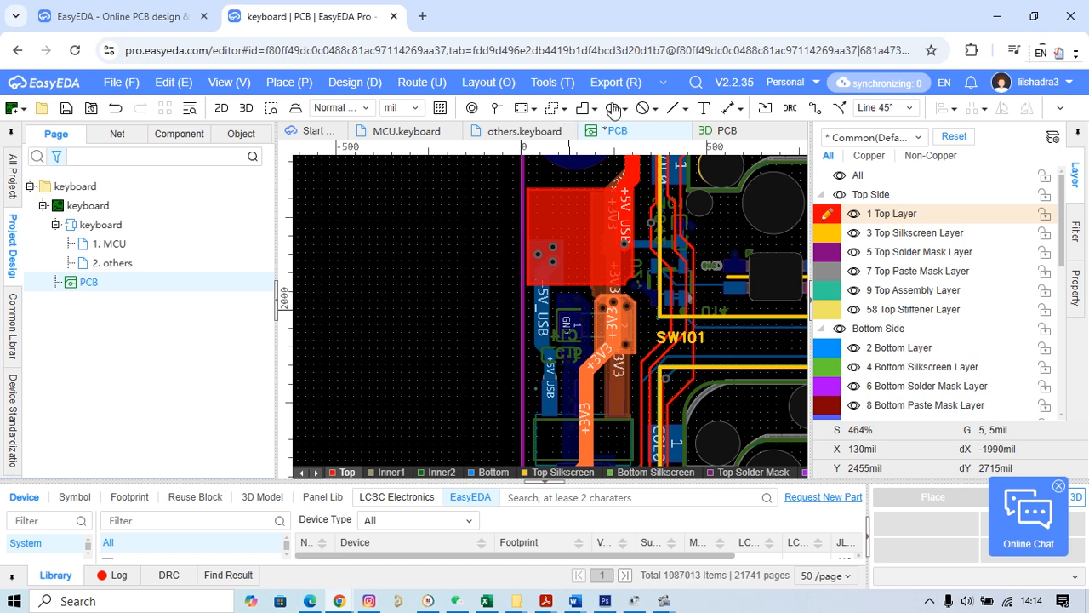
left_click(663, 82)
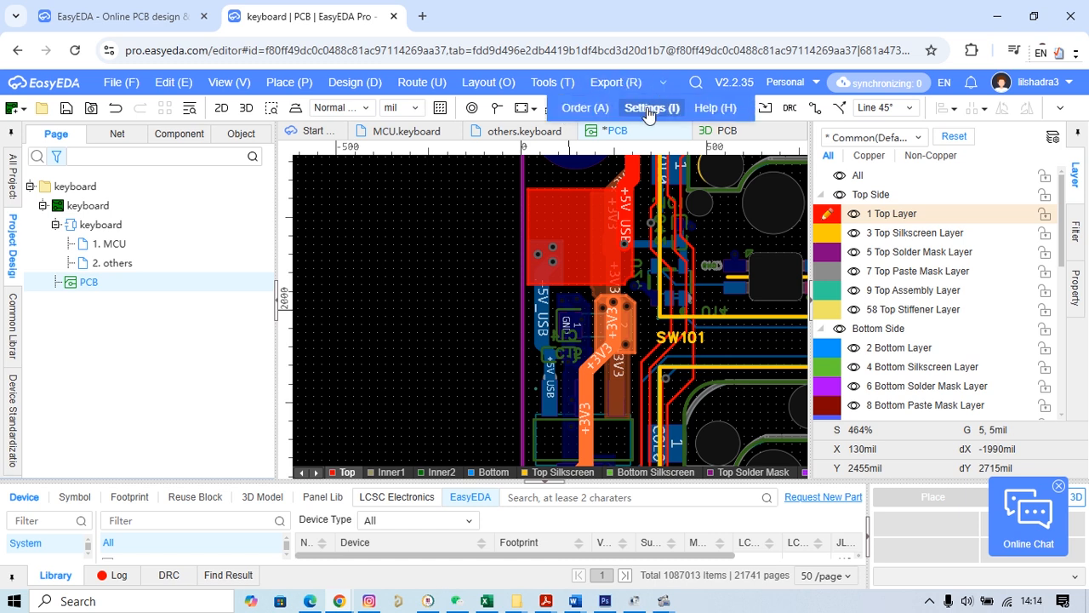
left_click(651, 111)
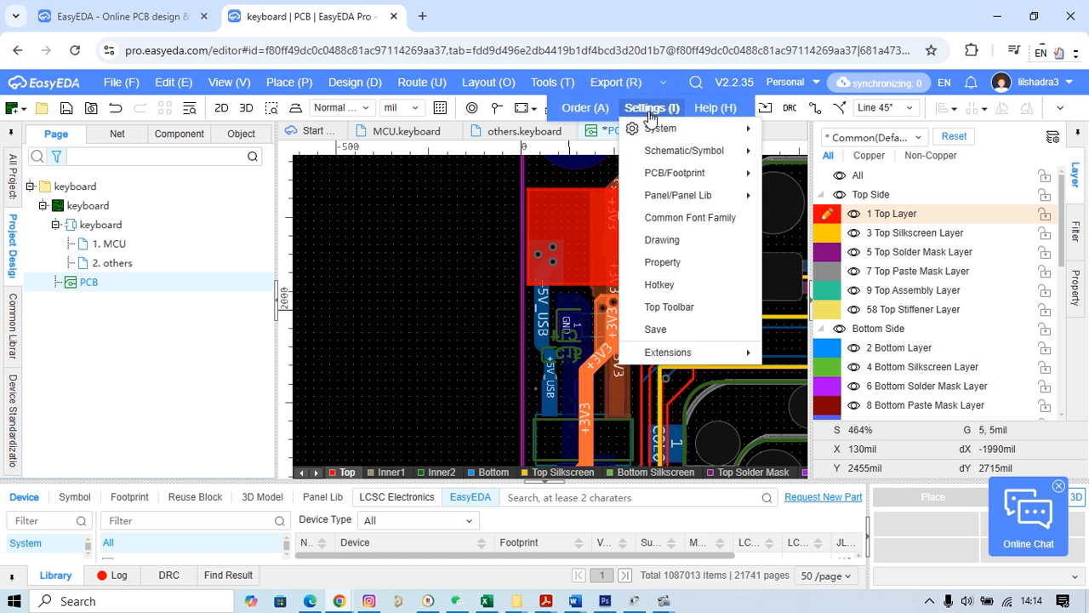
mouse_move(678, 175)
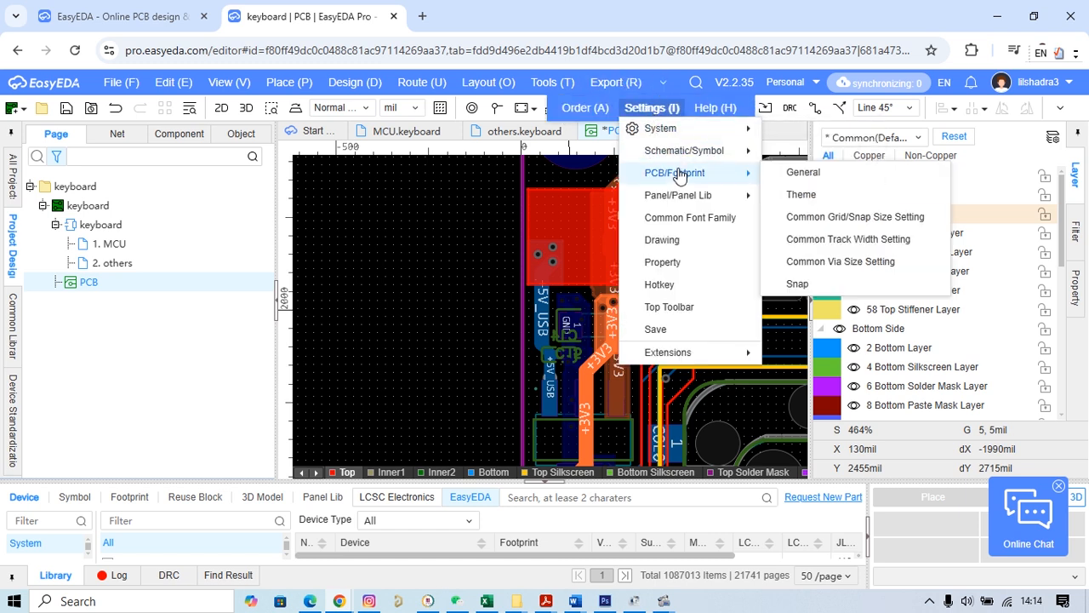
left_click(804, 175)
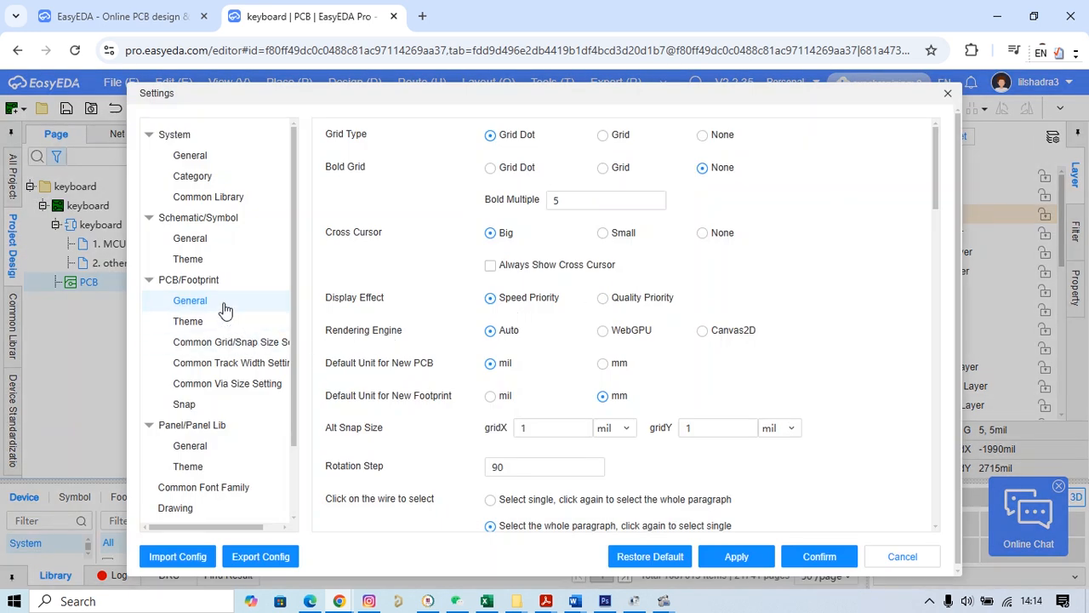
left_click(949, 94)
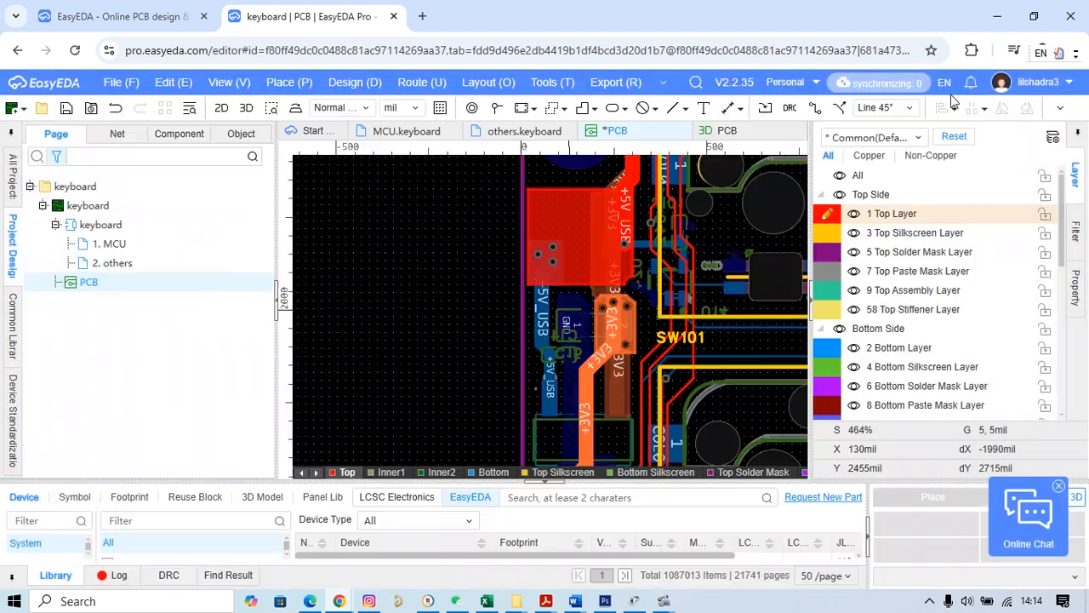
Step: Open the Layer Manager and review the copper layer setup and the available PCB type options
left_click(483, 83)
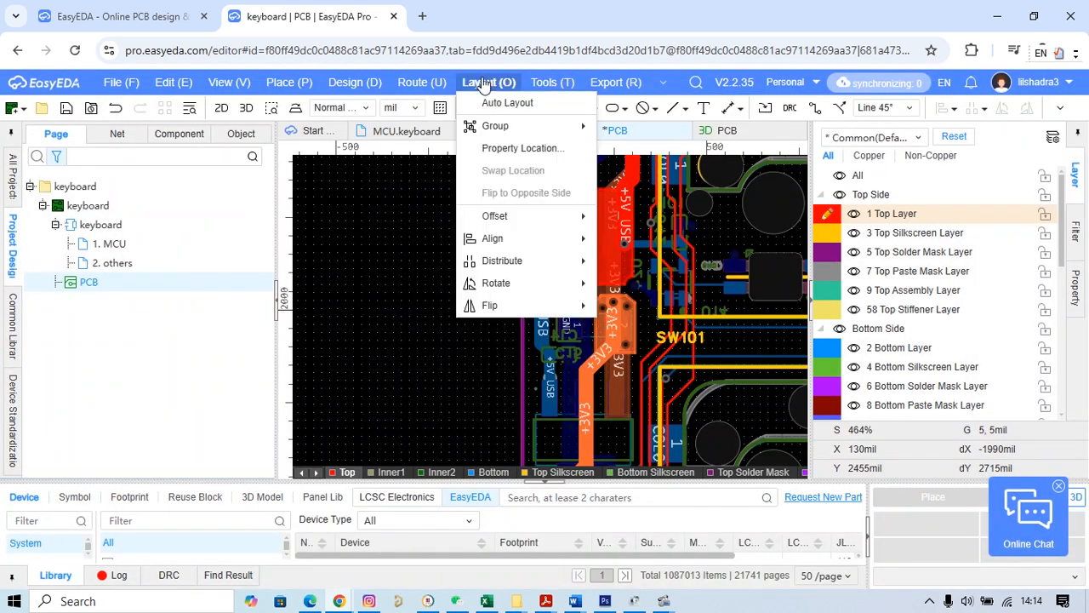
mouse_move(536, 82)
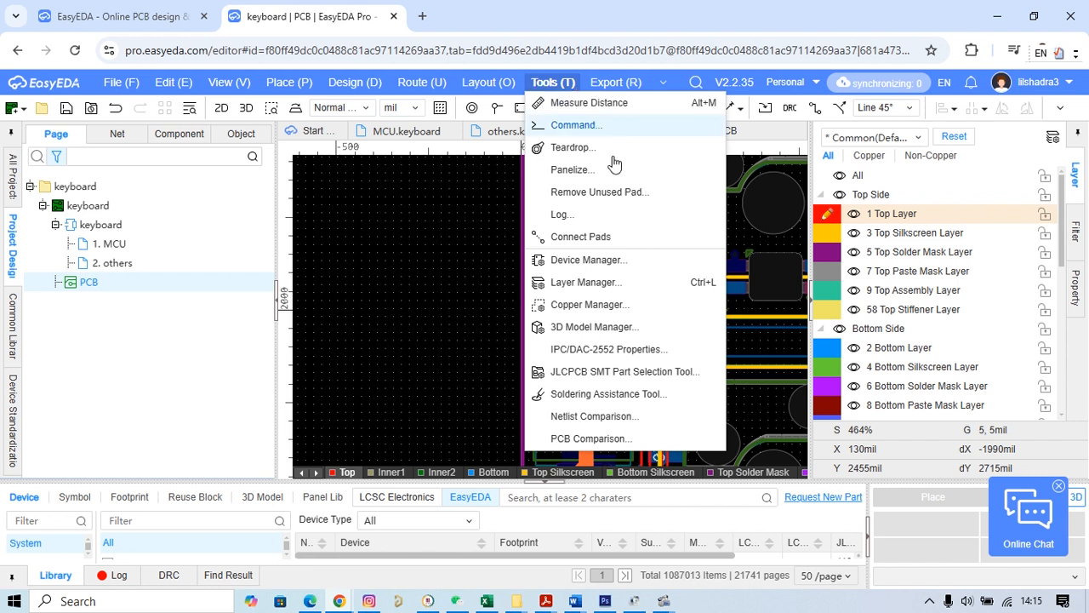
left_click(600, 285)
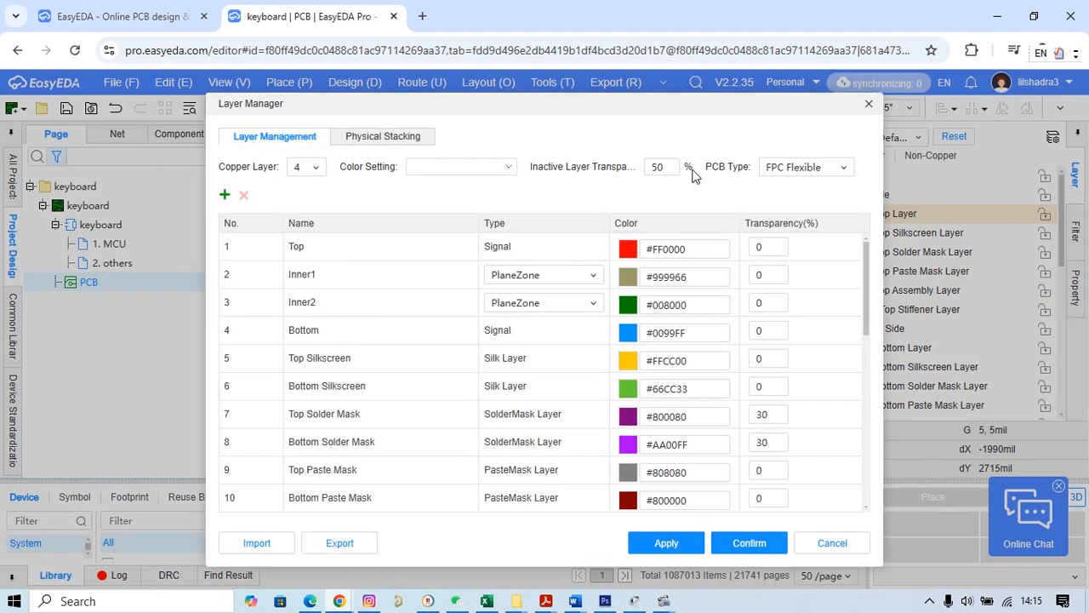
left_click(842, 168)
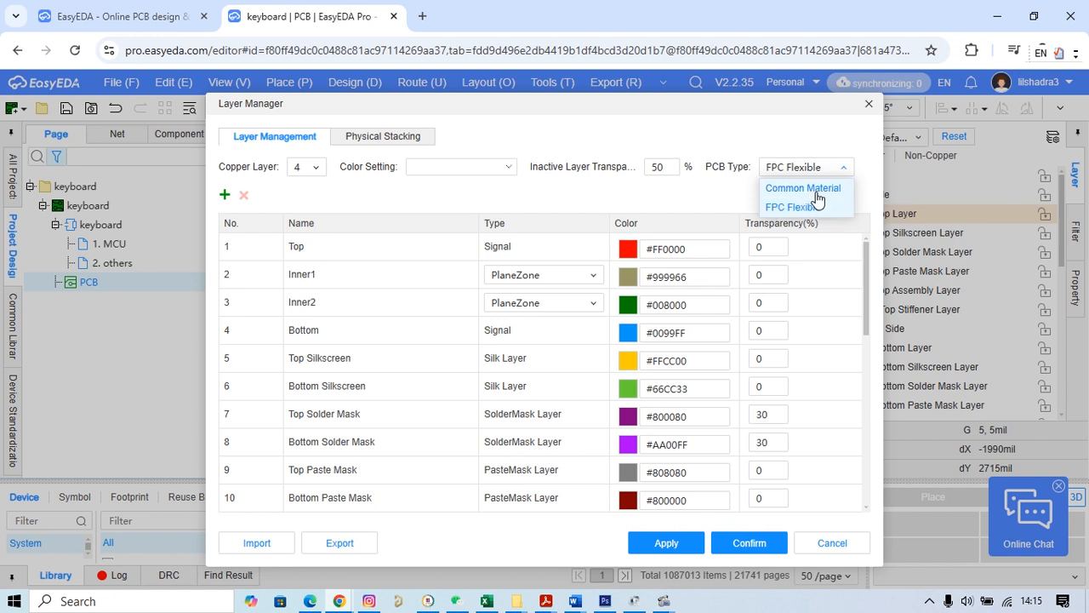
left_click(617, 203)
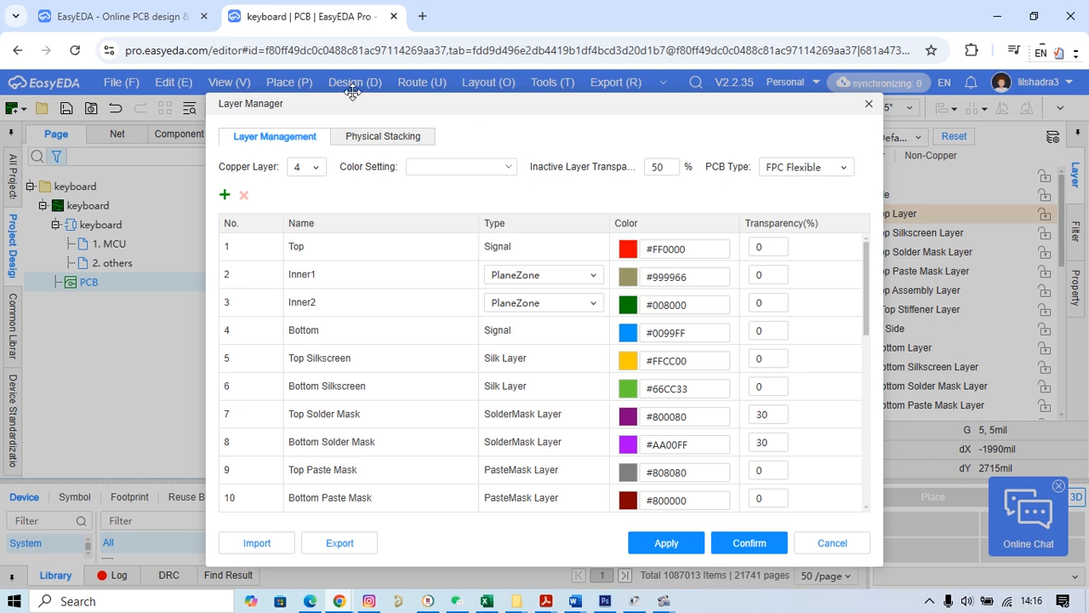
Step: Review the board's physical stacking from Top Silkscreen to Bottom Silkscreen, and close the Layer Manager without applying changes
left_click(376, 149)
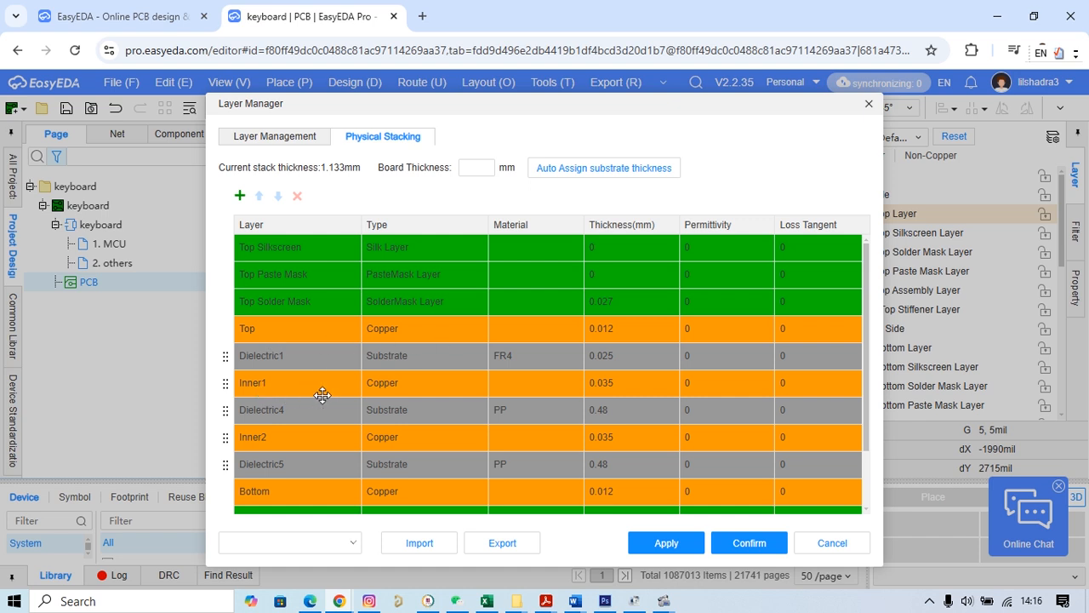
scroll(289, 496, "down", 1)
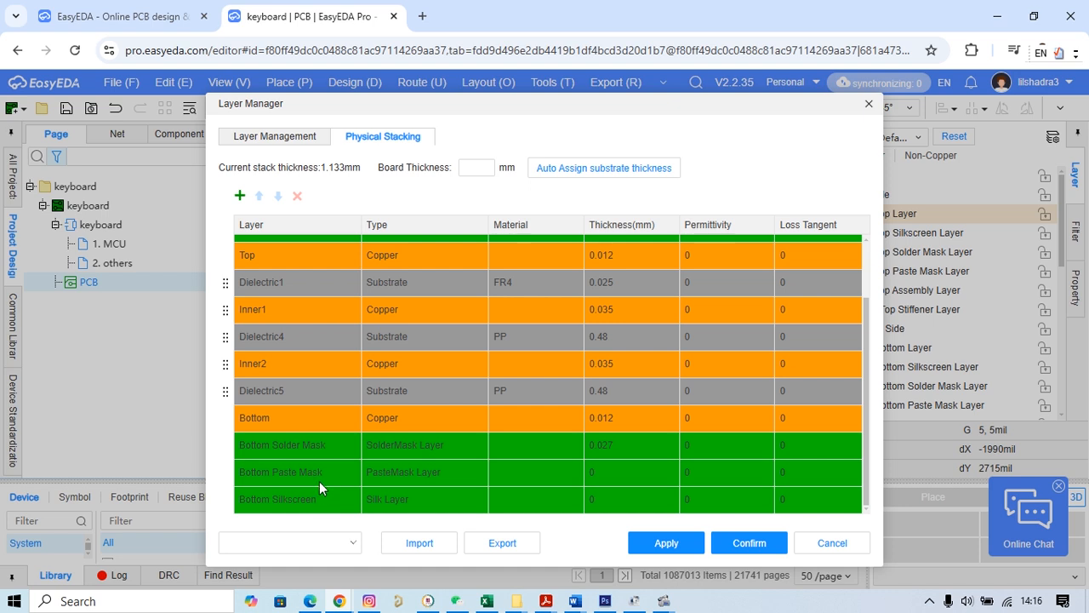
scroll(543, 355, "up", 1)
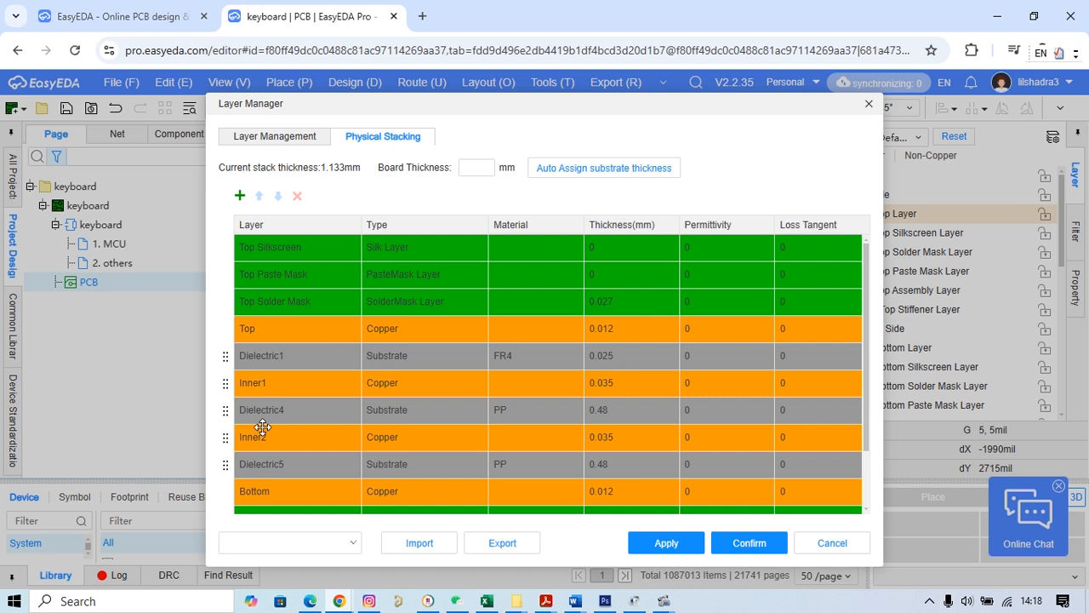
left_click(832, 543)
Step: Examine the +5V_LEDS power tracks between mounting hole MH202 and the SWDIO header
right_click_drag(446, 292, 371, 290)
scroll(640, 279, "down", 1)
scroll(707, 269, "up", 3)
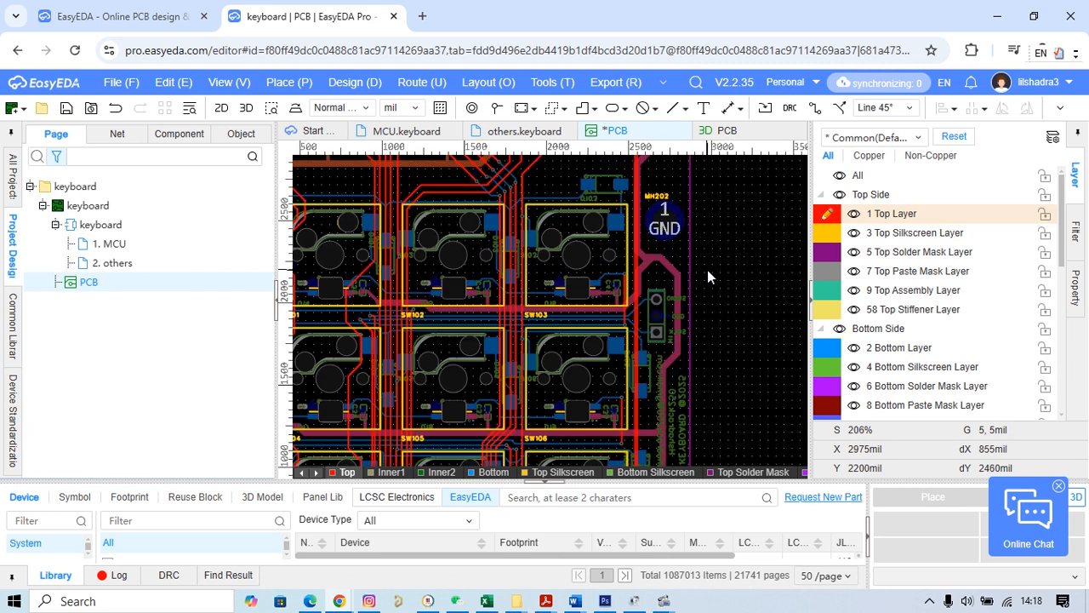
right_click_drag(701, 259, 709, 285)
scroll(709, 285, "up", 2)
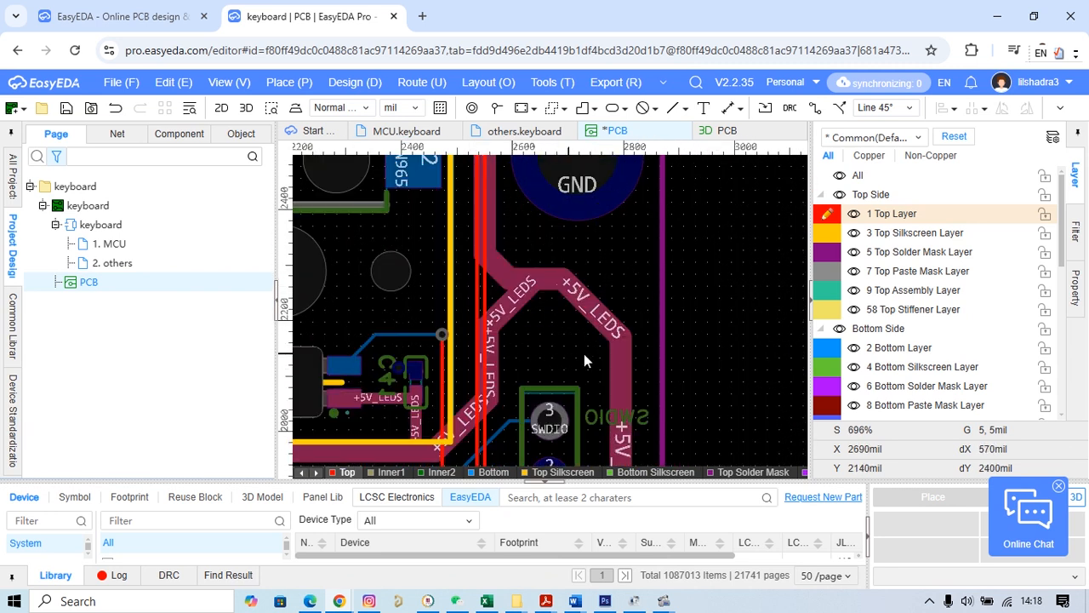
Step: Follow the +5V_LEDS track past the SWDIO header and view the whole board layout
scroll(614, 326, "down", 3)
scroll(613, 323, "up", 2)
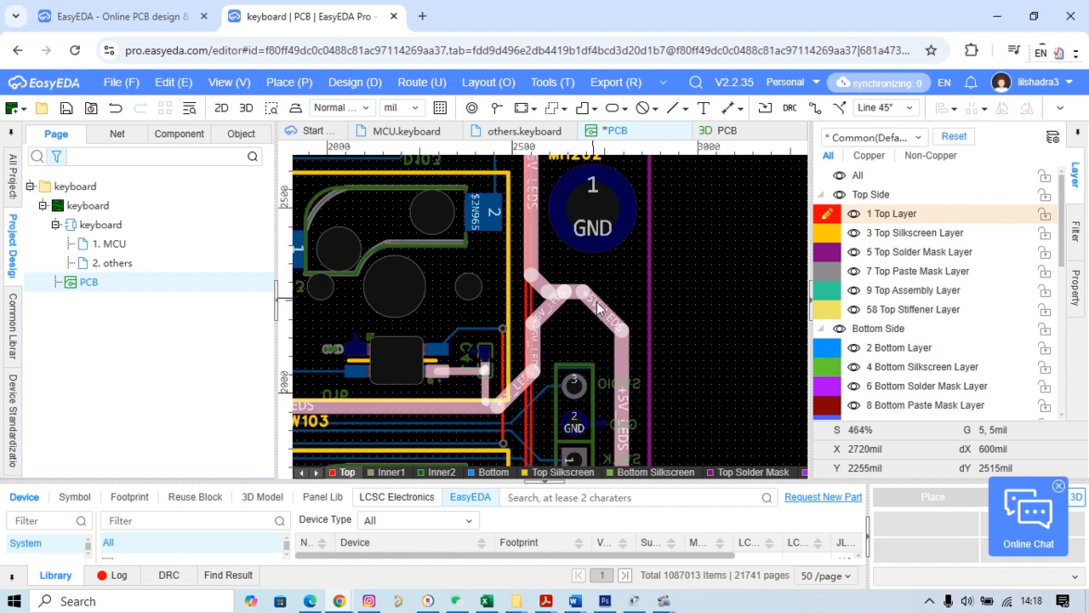
scroll(613, 366, "up", 2)
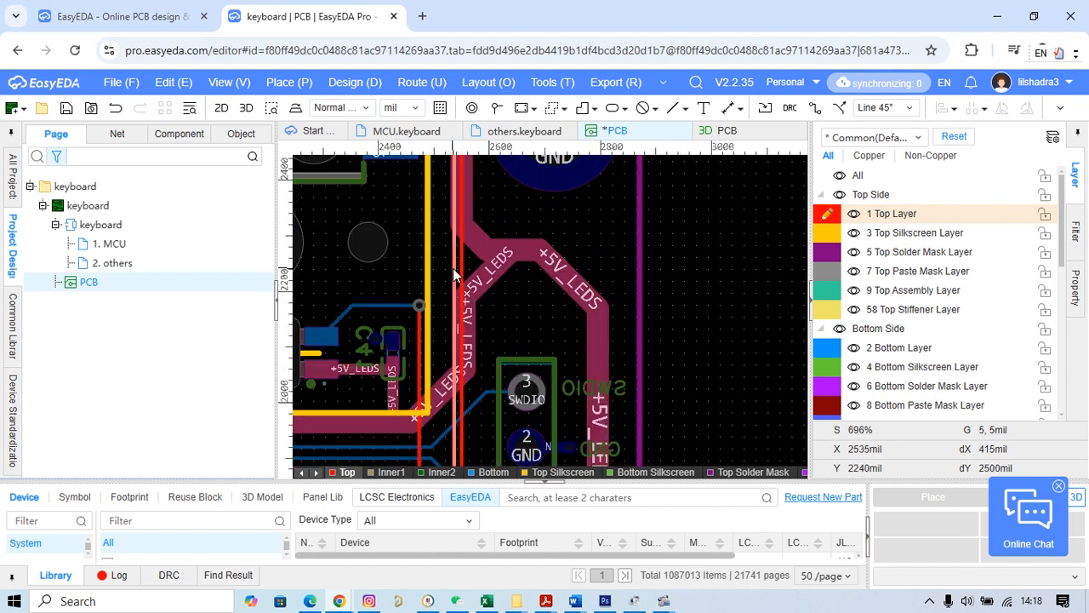
scroll(453, 268, "down", 1)
scroll(468, 276, "down", 6)
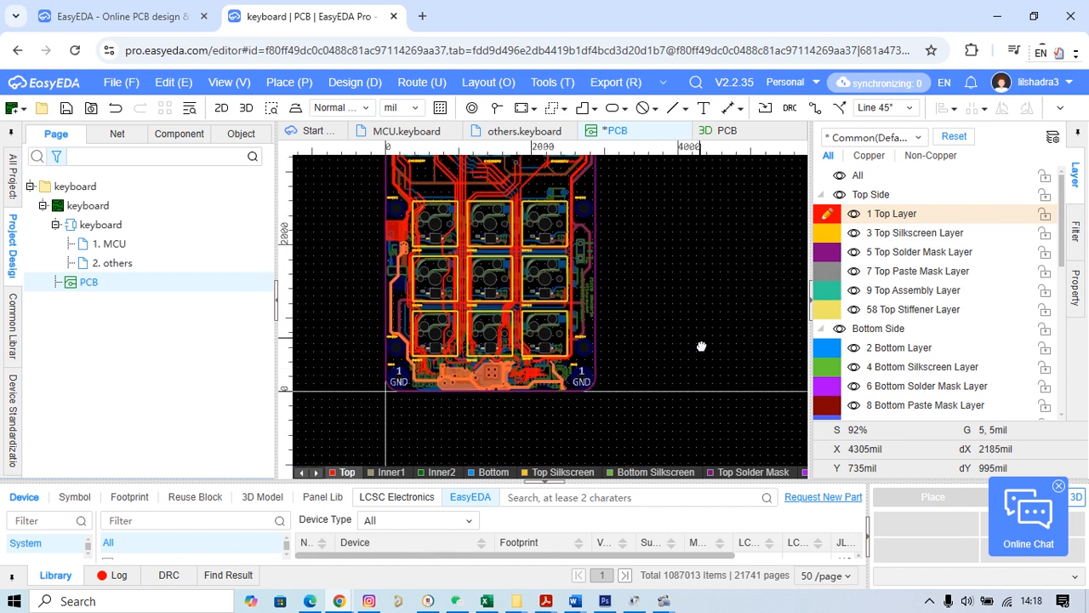
right_click_drag(798, 165, 690, 236)
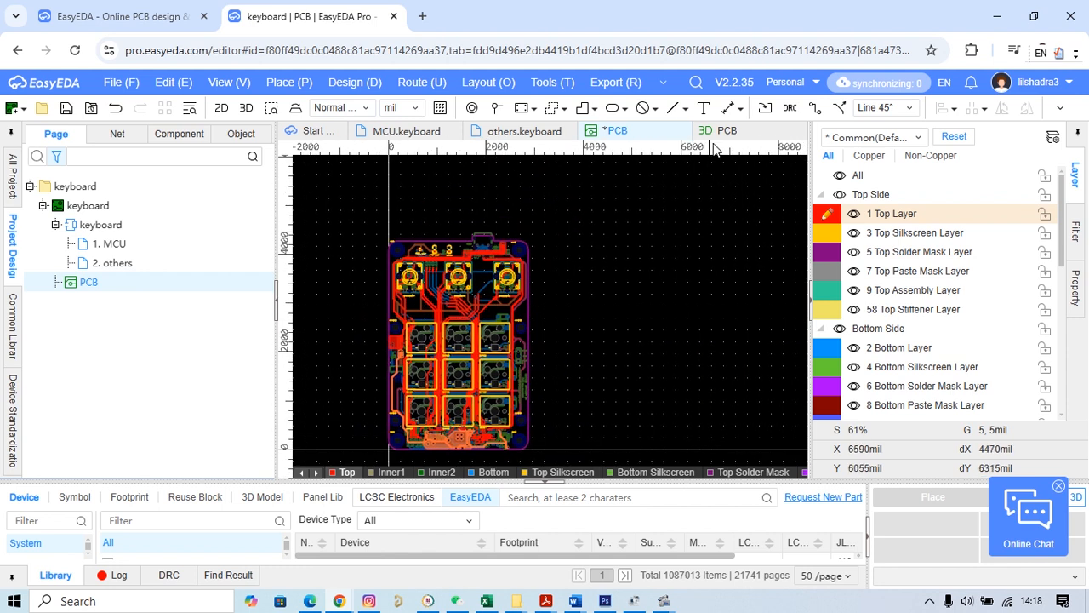
Step: Open the 3D view of the PCB and examine the key switches and rotary encoders on the top side
left_click(715, 135)
scroll(620, 240, "down", 10)
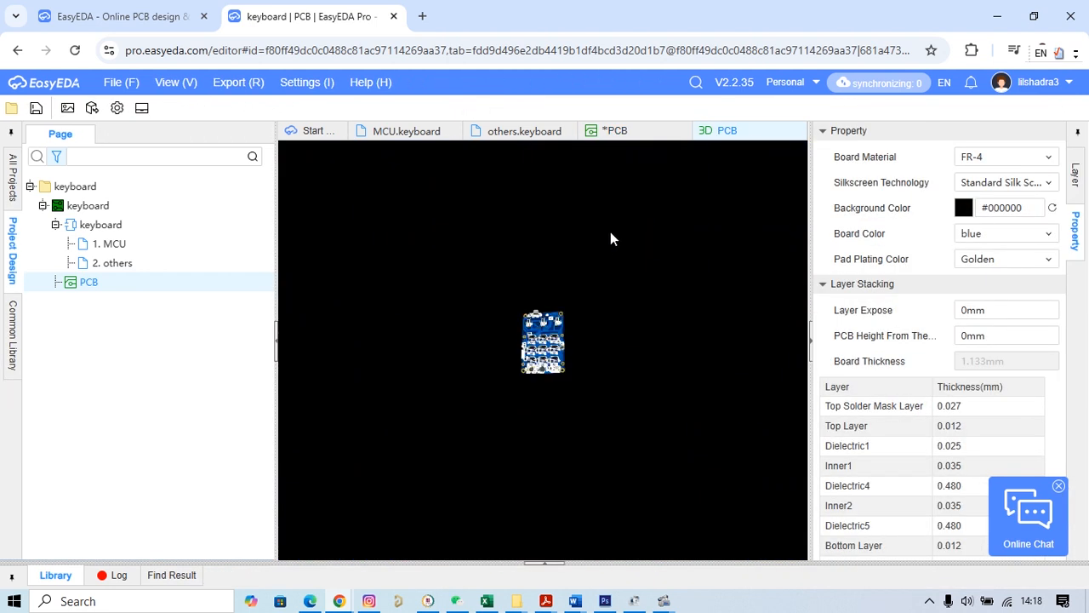
scroll(592, 264, "up", 3)
left_click_drag(598, 344, 522, 330)
scroll(521, 330, "up", 4)
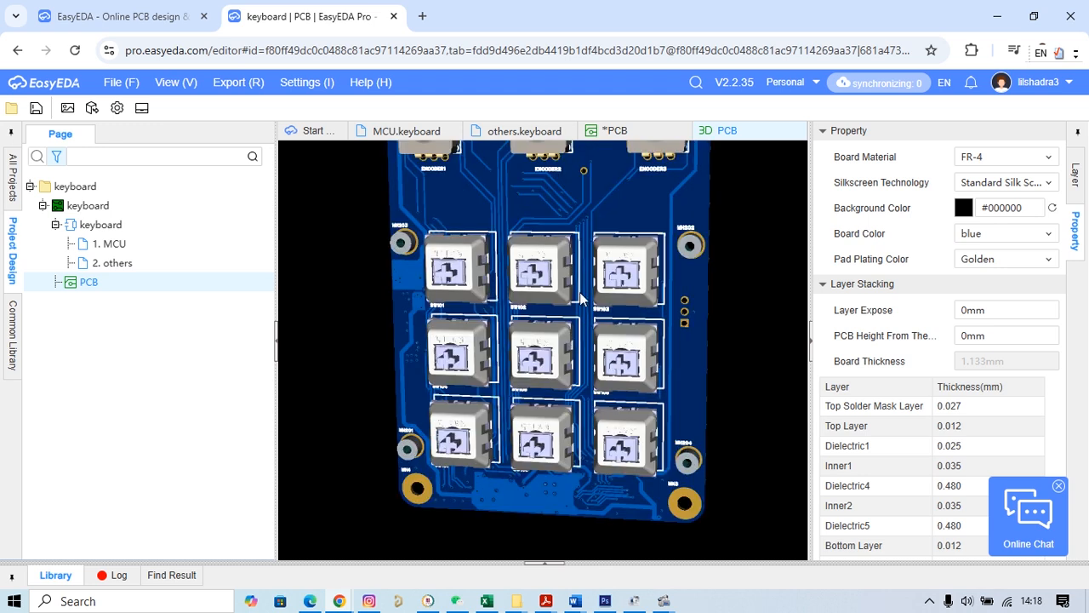
scroll(584, 298, "down", 1)
scroll(568, 289, "up", 2)
left_click_drag(564, 317, 570, 274)
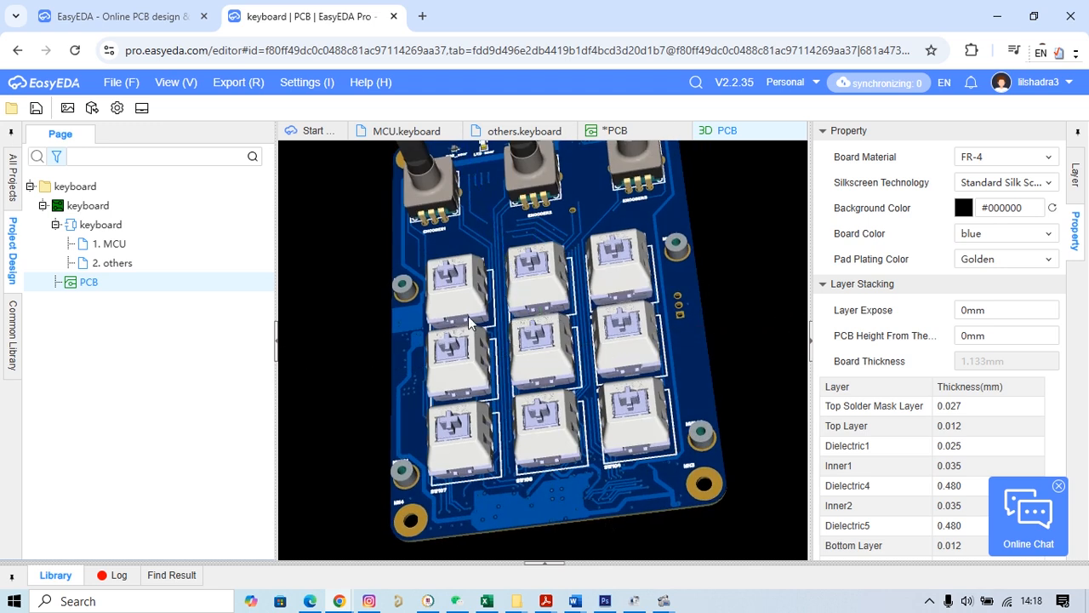
Step: Inspect the keycaps and mounting hole MH203 beside SW101 up close in 3D, and view the whole top side again
scroll(417, 303, "up", 8)
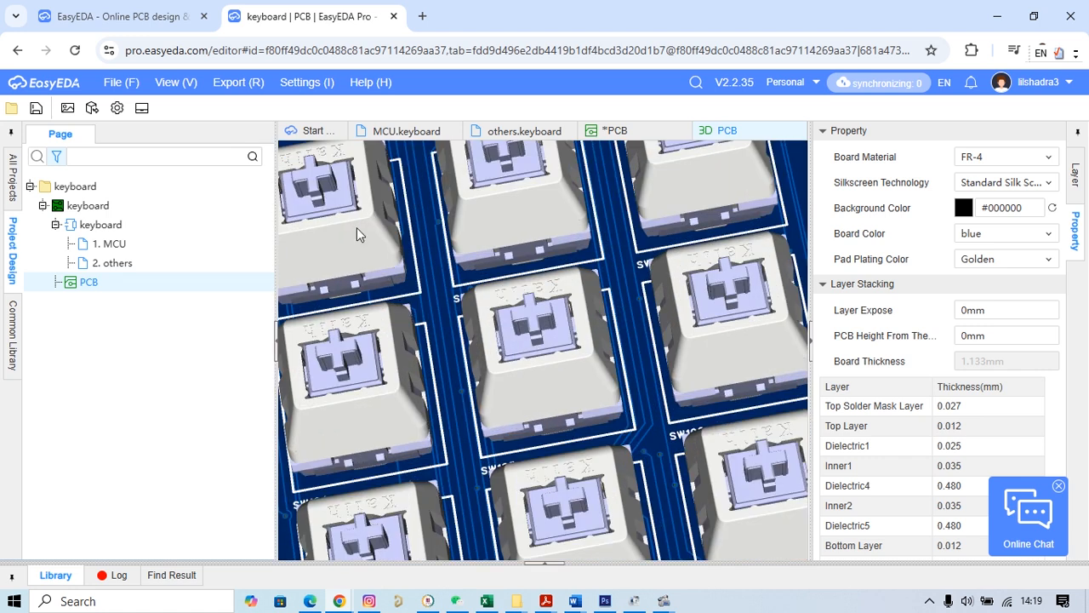
right_click_drag(357, 228, 562, 273)
left_click_drag(392, 251, 398, 282)
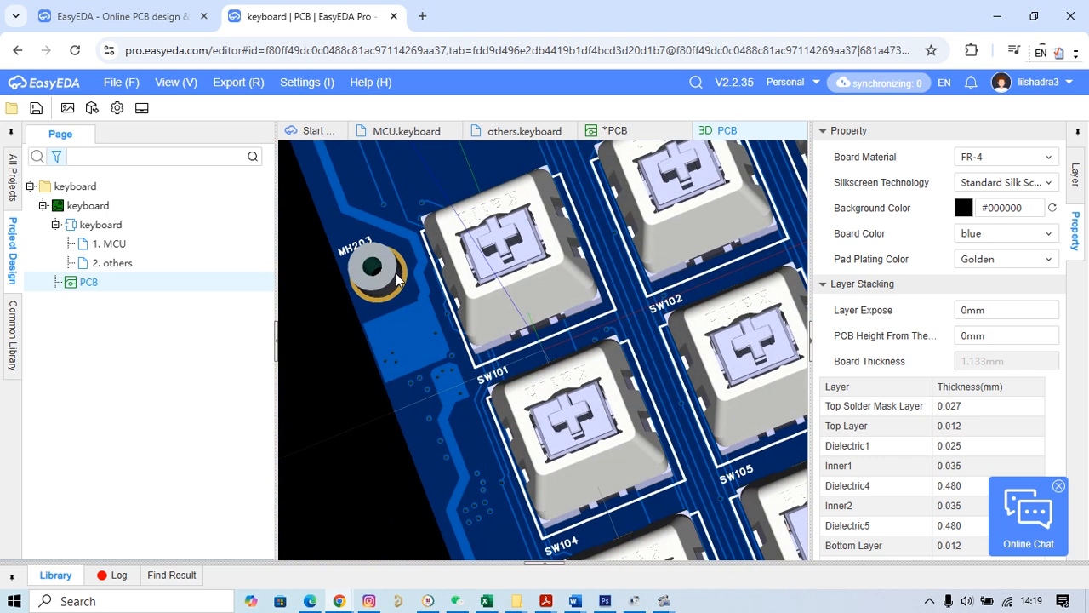
scroll(521, 274, "down", 5)
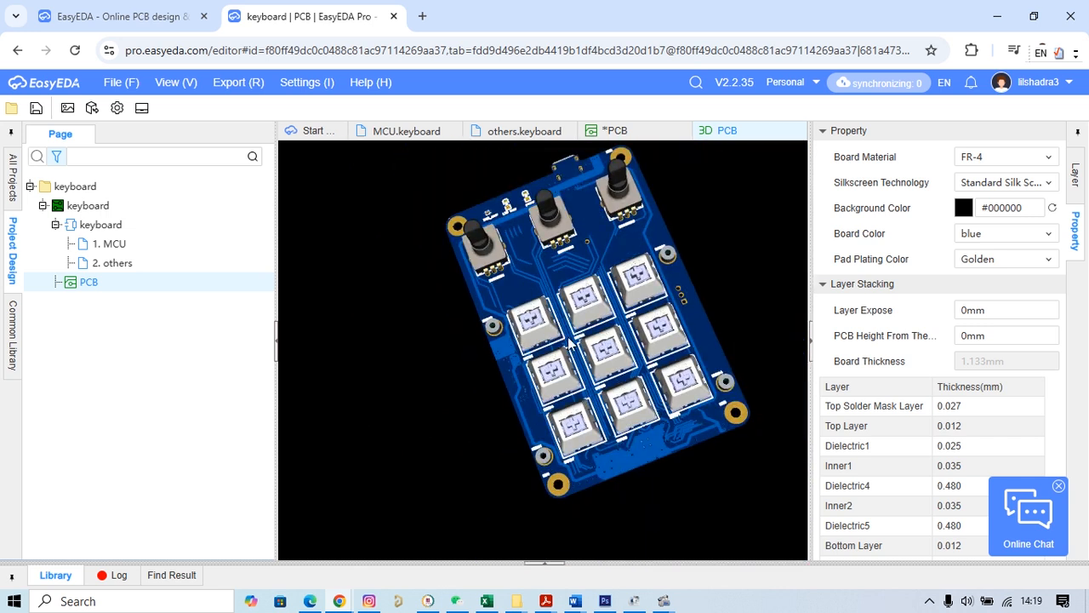
left_click_drag(737, 423, 707, 436)
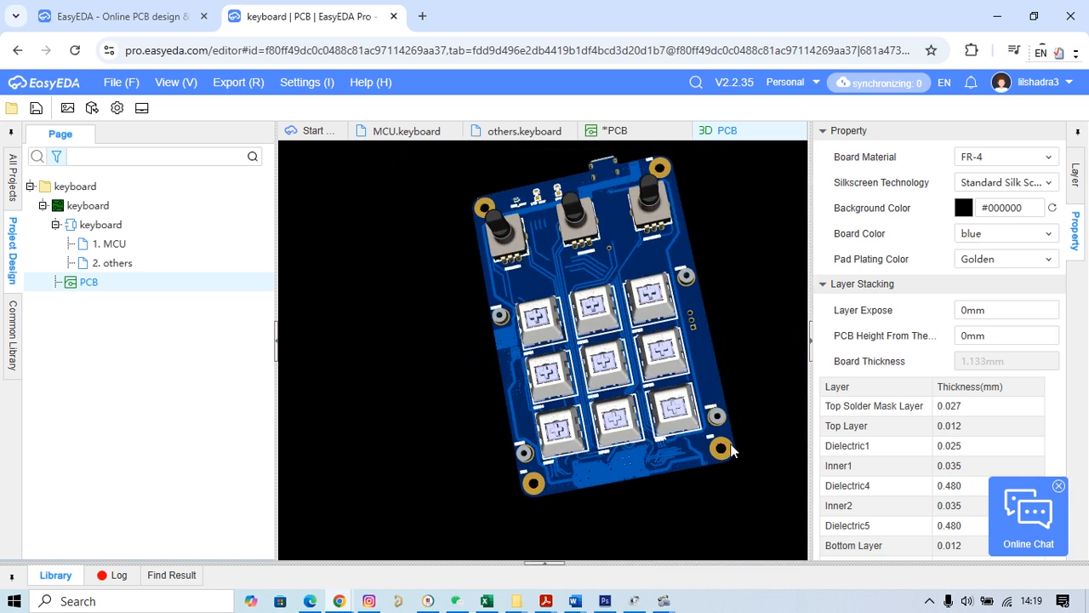
Step: Turn the 3D board over and examine the key sockets, diodes and LEDs on the bottom side
left_click_drag(674, 261, 486, 329)
mouse_move(565, 332)
left_mouse_down()
mouse_move(623, 389)
mouse_move(578, 326)
left_mouse_up()
scroll(549, 313, "up", 3)
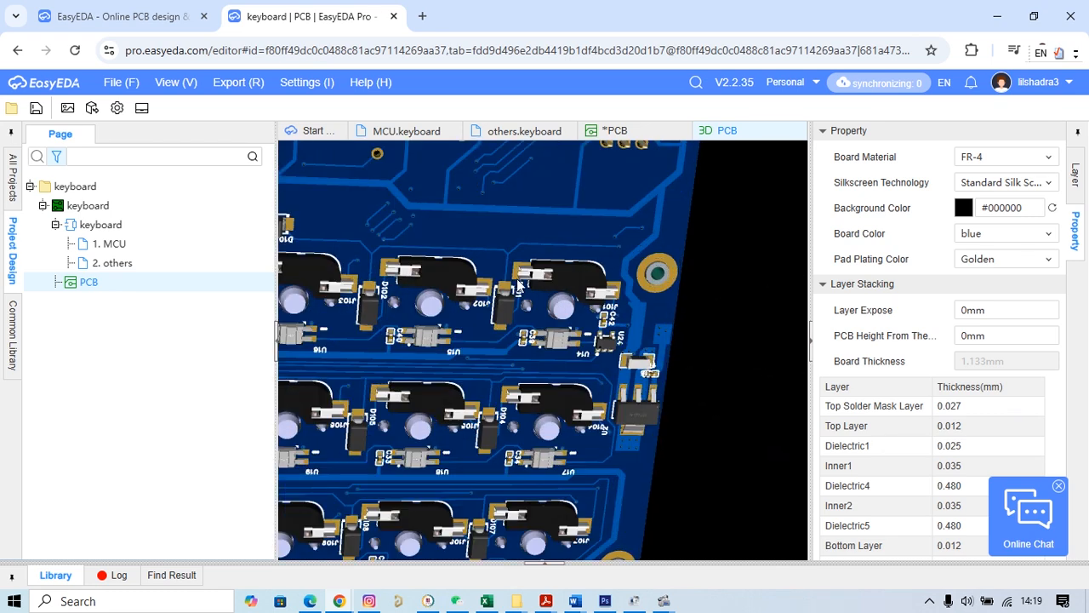
left_click_drag(620, 345, 592, 313)
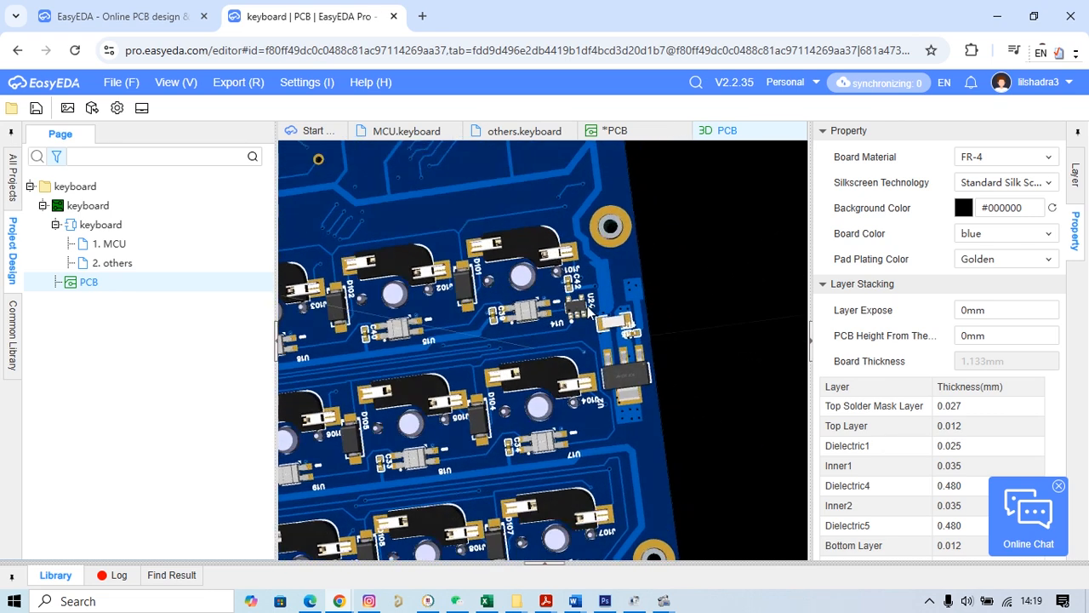
left_click_drag(412, 226, 428, 235)
right_click_drag(387, 342, 513, 245)
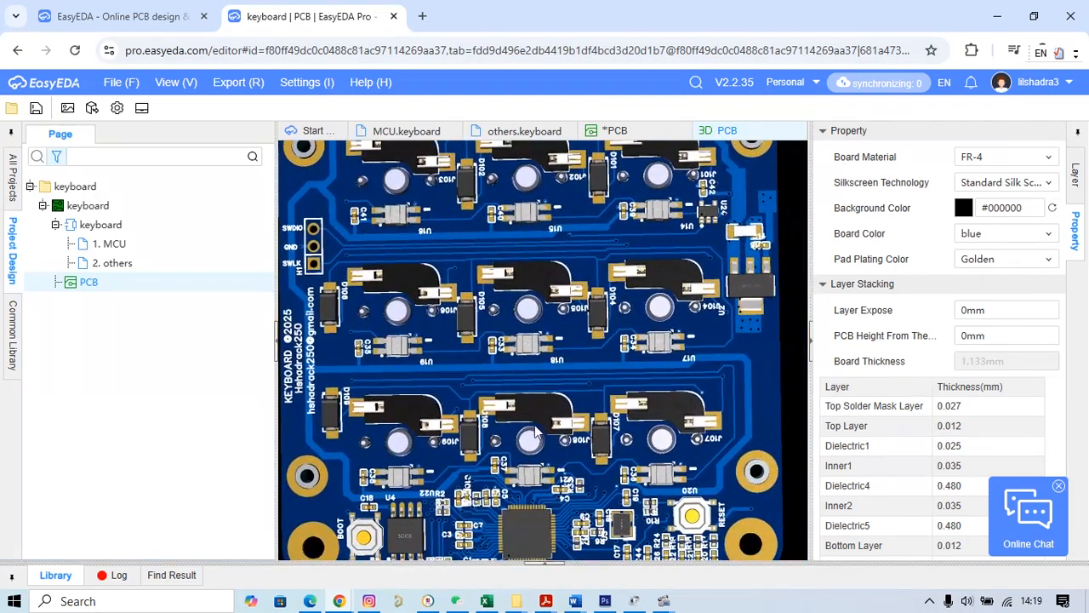
right_click_drag(536, 430, 543, 343)
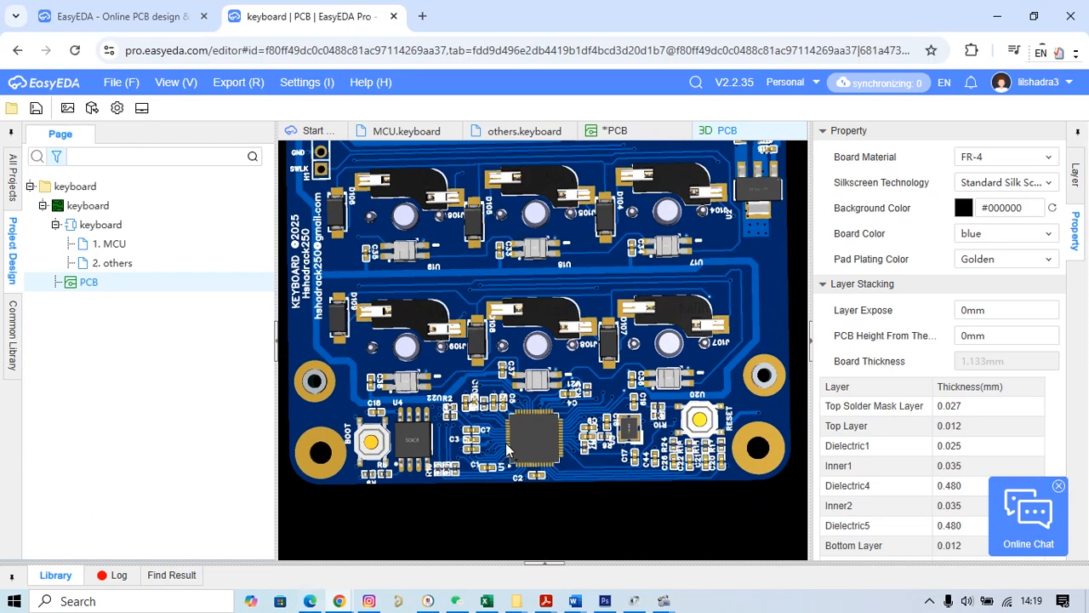
Step: Inspect the MCU U1 and its surrounding components on the bottom side of the 3D board
scroll(509, 450, "up", 4)
left_click_drag(547, 538, 500, 406)
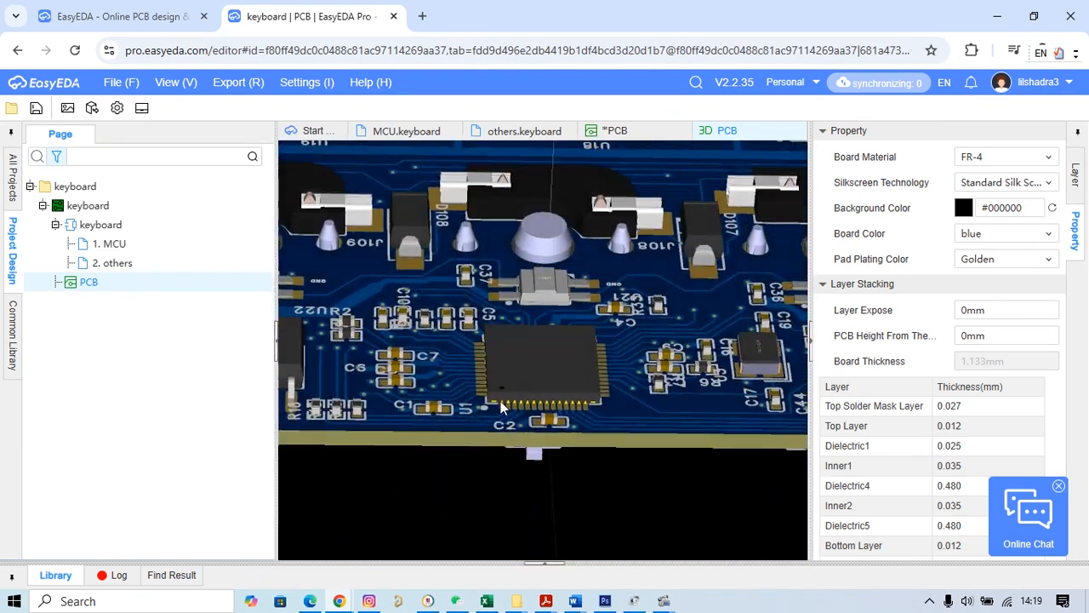
scroll(508, 426, "down", 5)
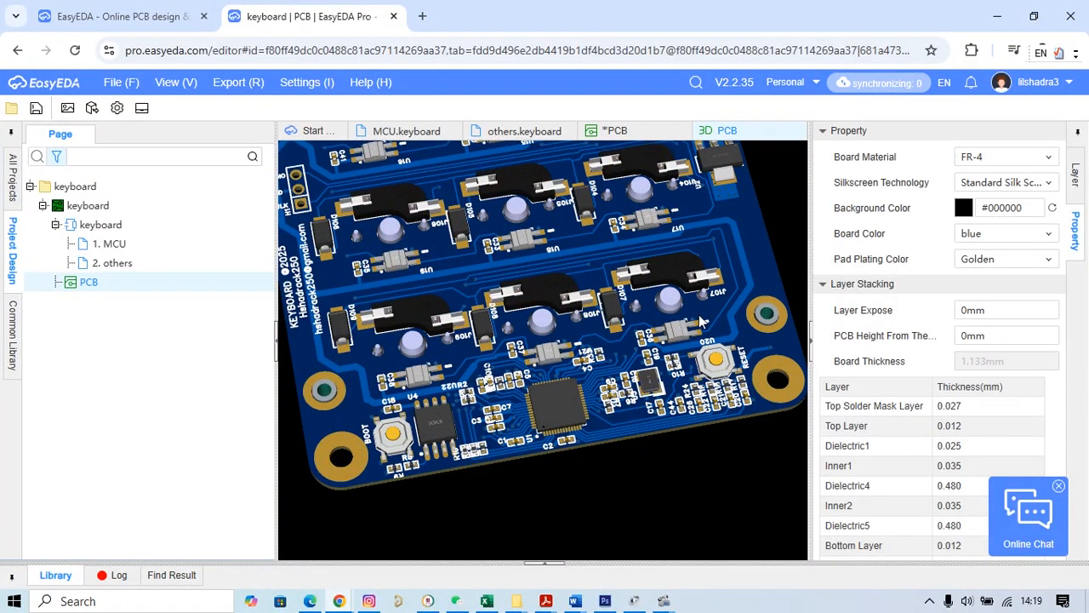
left_click_drag(681, 293, 601, 341)
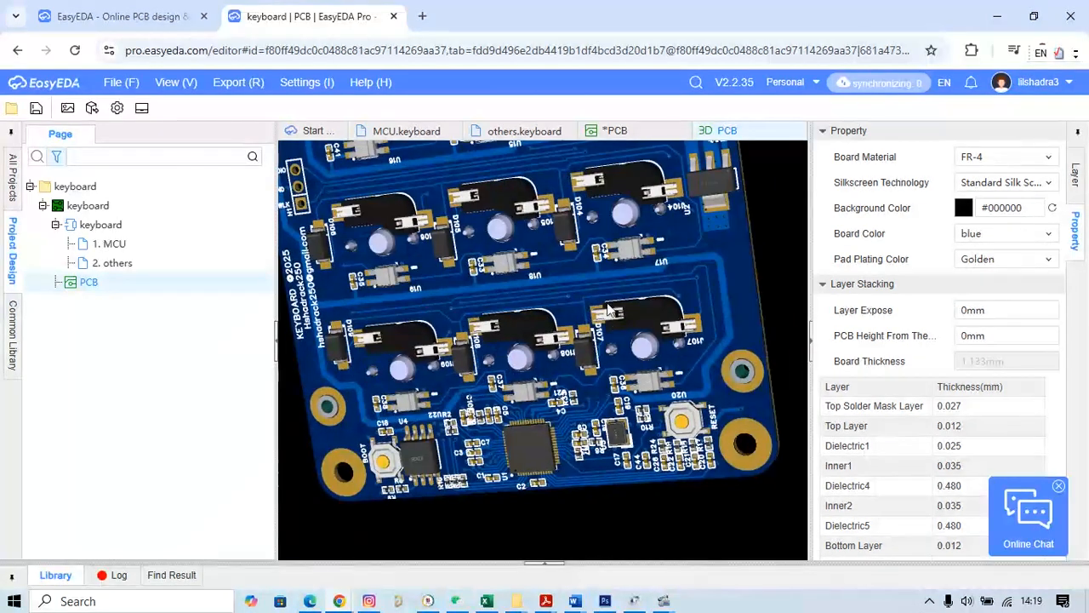
Step: Locate key socket J105 and diode D105 in the others schematic sheet
left_click(408, 134)
left_click(505, 134)
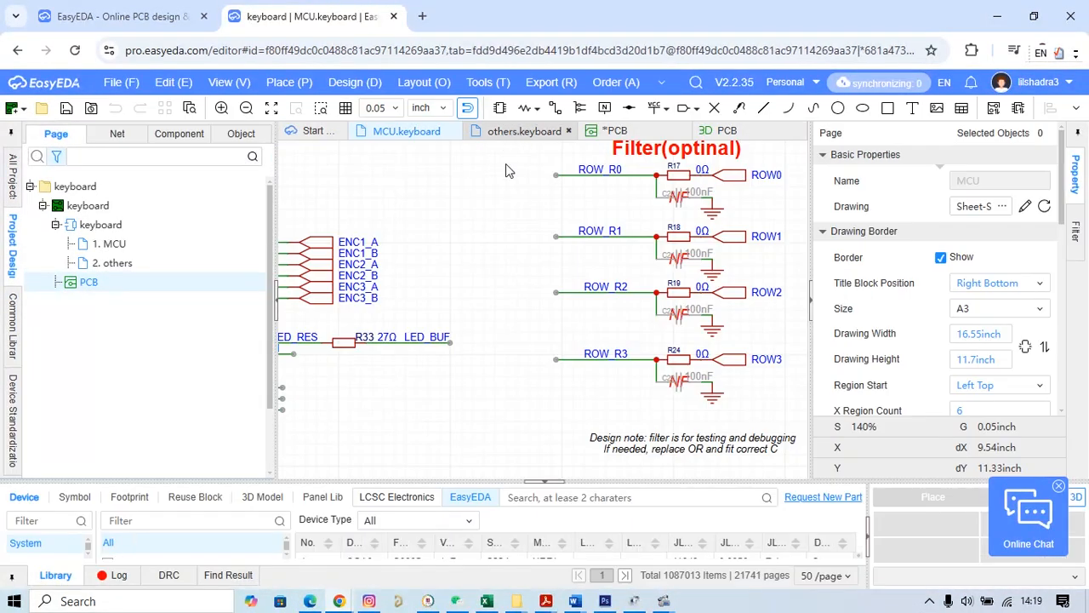
scroll(414, 280, "up", 5)
scroll(414, 279, "up", 3)
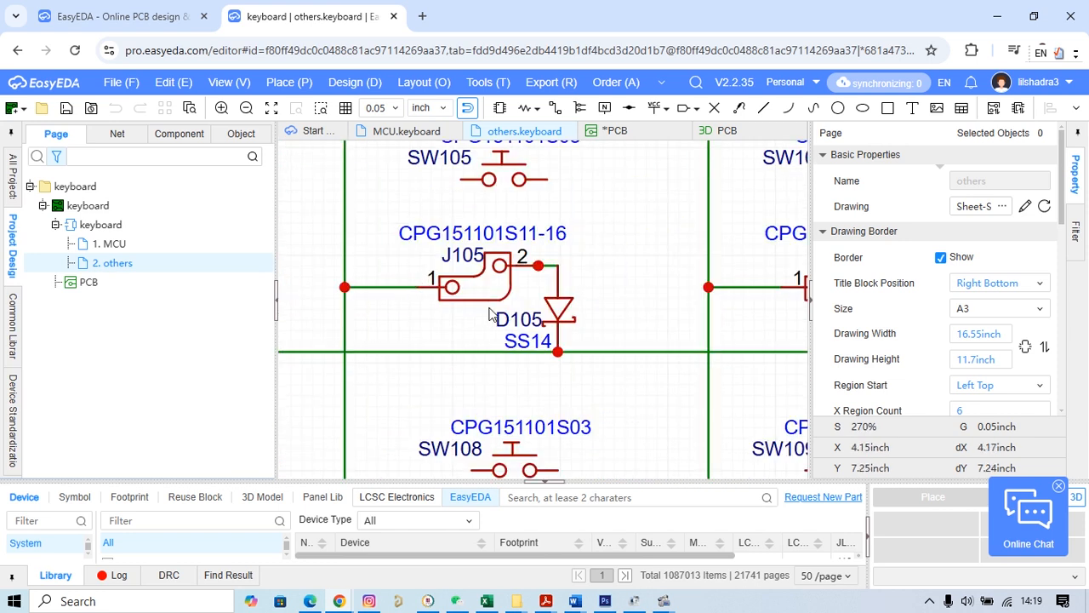
Step: Compare the key sockets on the bottom side of the 3D board with socket J105 in the others schematic
left_click(726, 132)
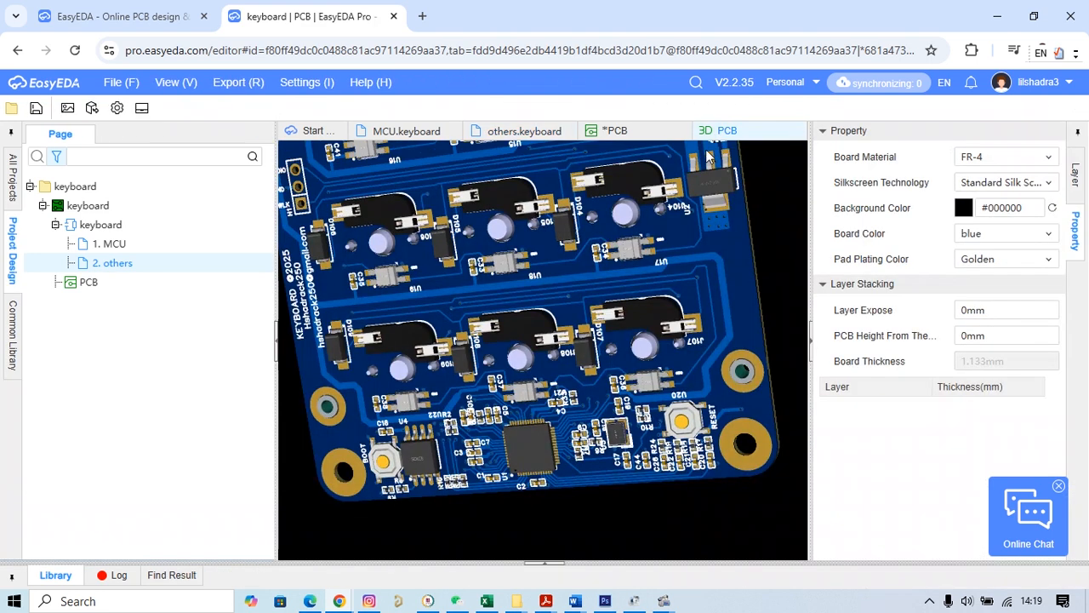
left_click_drag(742, 338, 492, 358)
left_click_drag(378, 356, 580, 354)
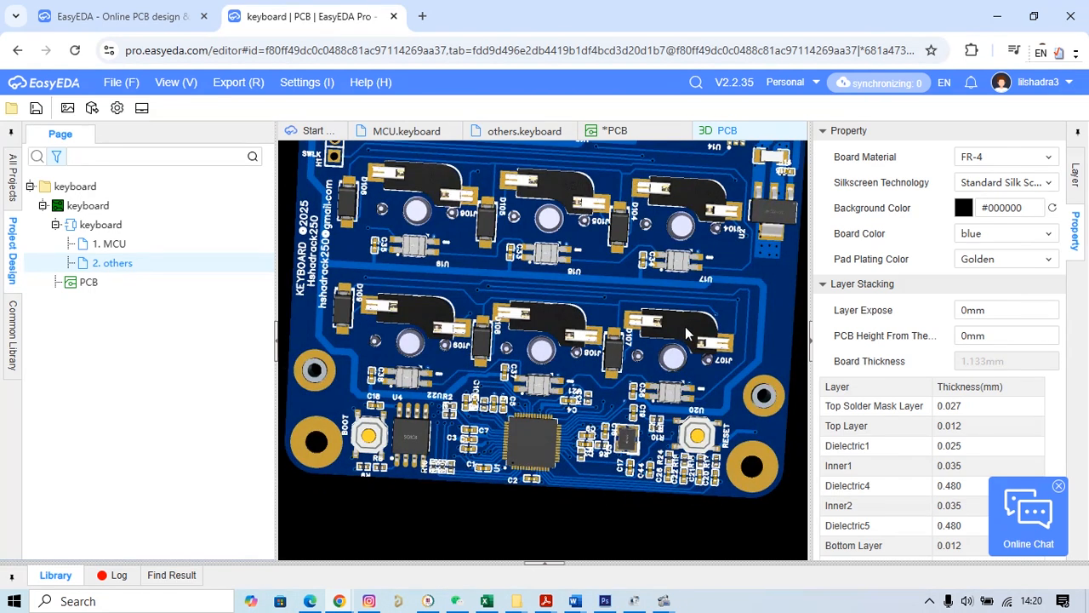
left_click(517, 135)
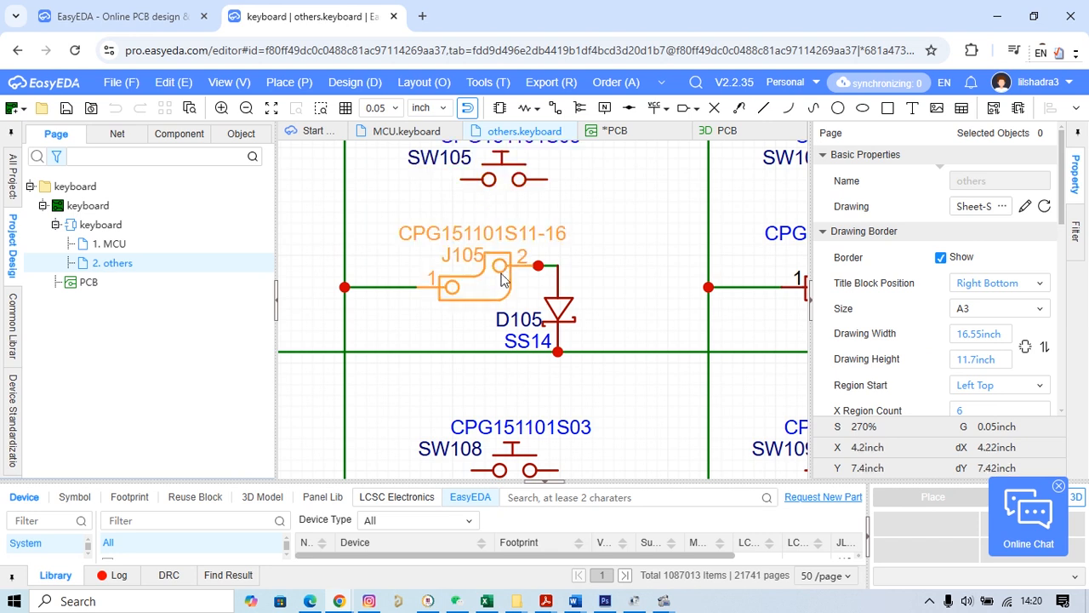
left_click(719, 130)
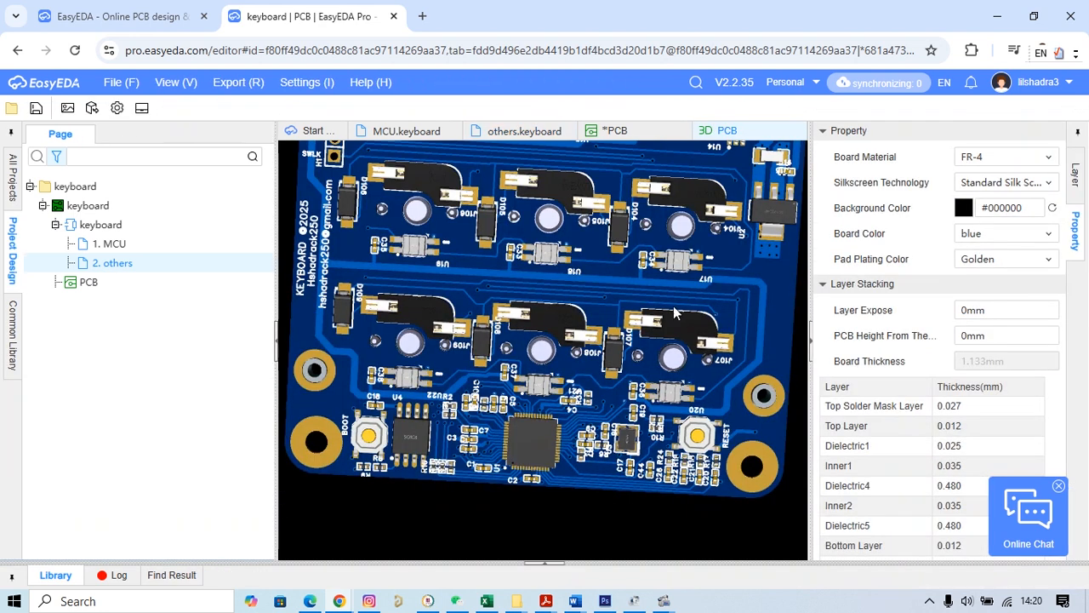
Step: Examine the lower rows of key sockets and the MCU area of the 3D board from several angles
scroll(549, 352, "up", 1)
scroll(640, 388, "down", 1)
left_click_drag(661, 451, 678, 436)
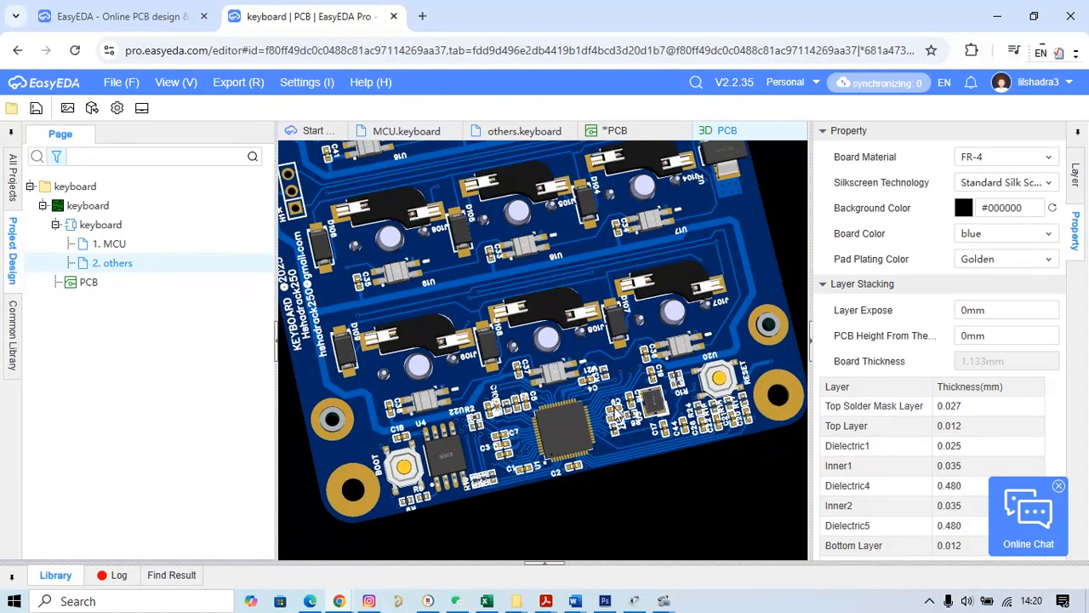
left_click_drag(616, 408, 597, 401)
left_click_drag(609, 307, 632, 330)
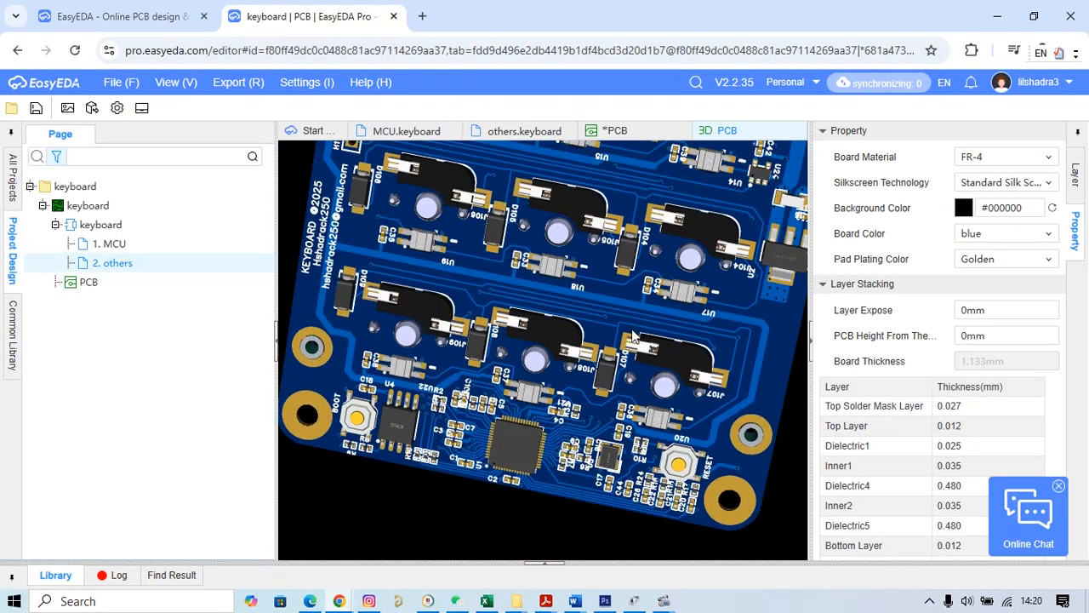
scroll(632, 334, "up", 1)
scroll(555, 389, "down", 1)
Step: Examine key sockets J107 and J108 and diode D107 up close in 3D
left_click_drag(630, 420, 545, 393)
scroll(576, 397, "down", 3)
scroll(668, 371, "up", 5)
mouse_move(668, 371)
left_mouse_down()
mouse_move(603, 373)
mouse_move(690, 371)
left_mouse_up()
scroll(628, 247, "up", 5)
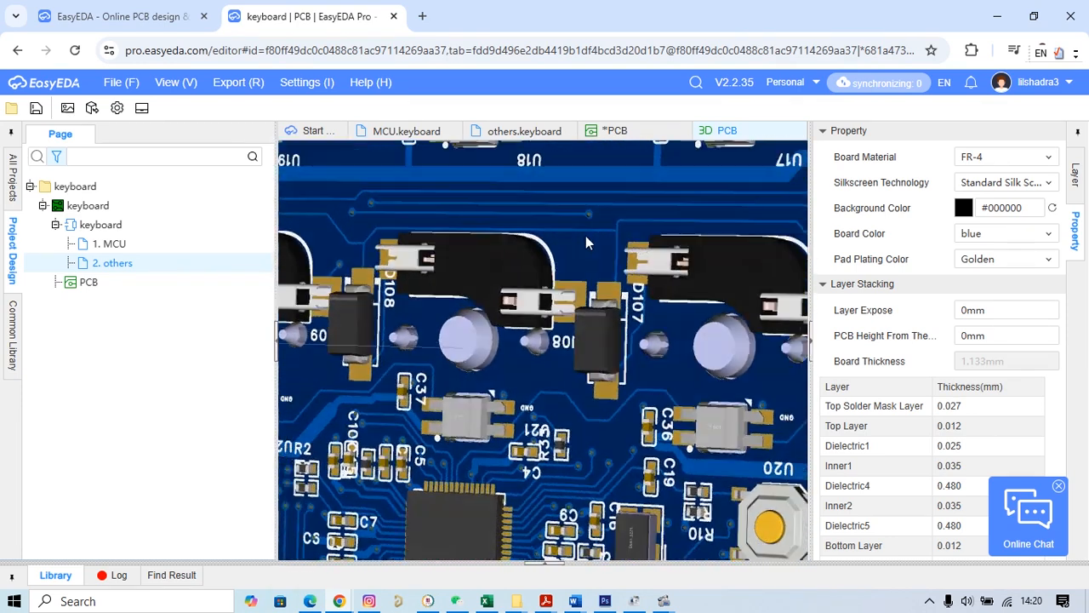
scroll(675, 271, "down", 5)
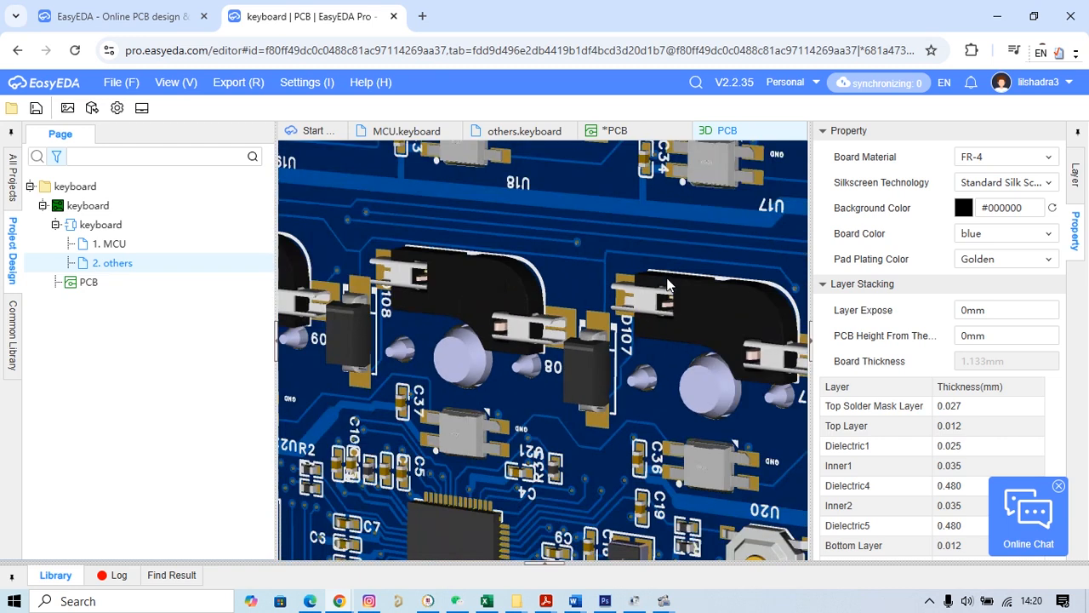
left_click_drag(681, 281, 742, 295)
scroll(735, 293, "up", 5)
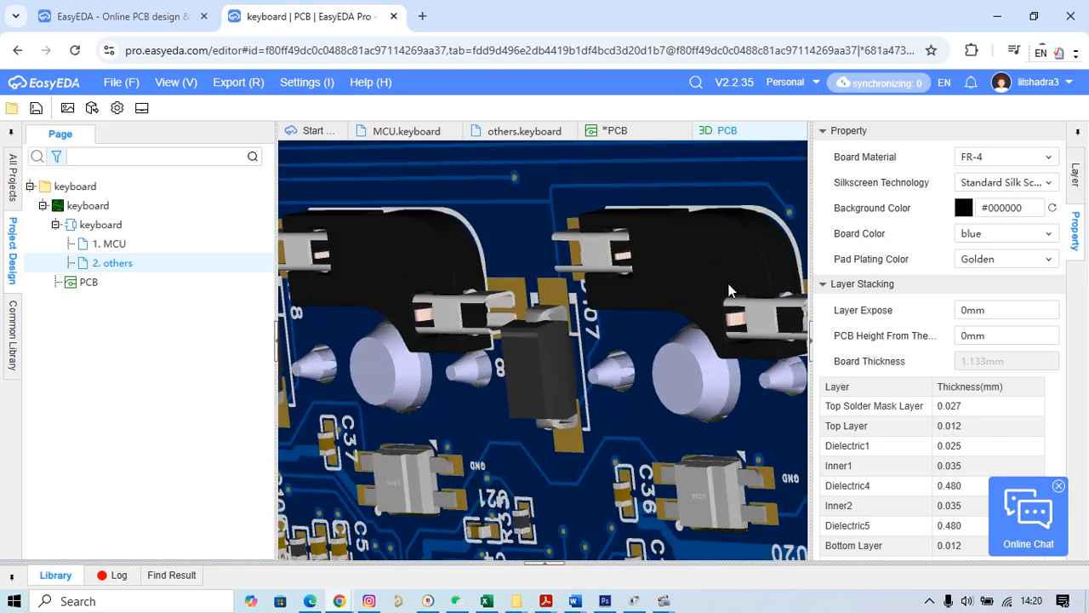
Step: Inspect voltage regulator U2 and its capacitors near the board edge beside socket J104 in 3D
left_click_drag(691, 223, 549, 266)
right_click_drag(549, 267, 476, 287)
left_click_drag(476, 286, 626, 348)
mouse_move(703, 382)
left_mouse_down()
mouse_move(705, 282)
mouse_move(699, 362)
mouse_move(726, 387)
mouse_move(687, 391)
left_mouse_up()
scroll(644, 414, "down", 2)
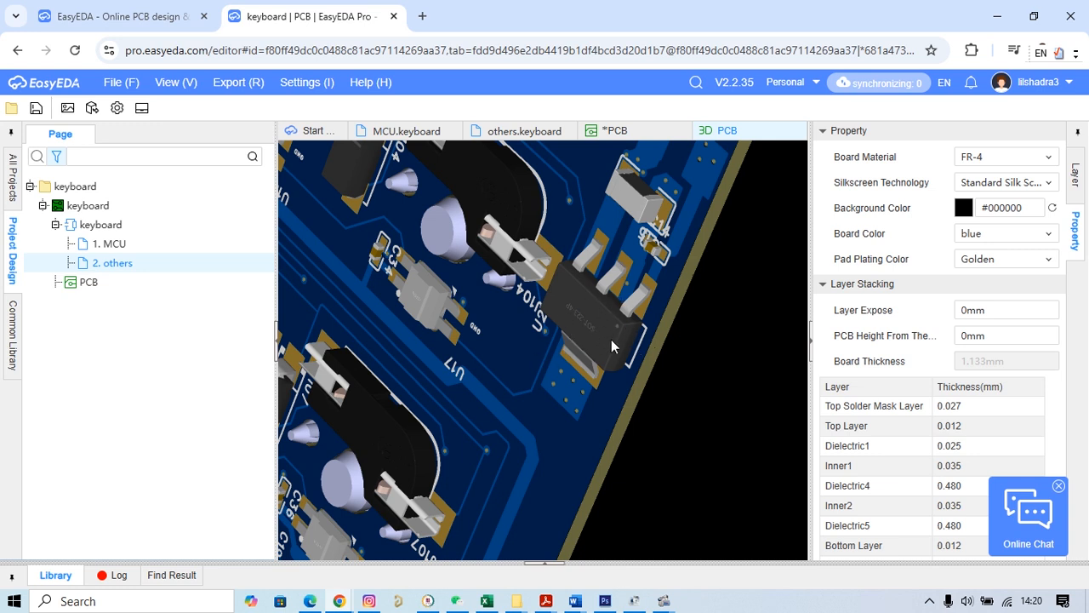
Step: Review the 5V to 3V3 voltage regulator circuit around U2 in the MCU schematic, and return to the 3D view
left_click(402, 132)
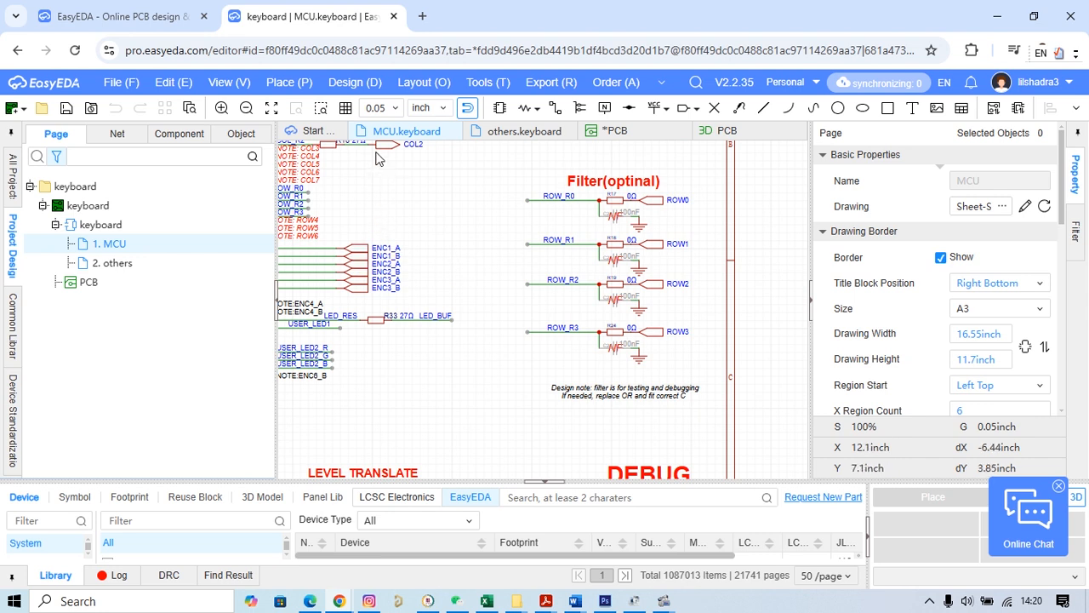
right_click_drag(381, 203, 605, 211)
scroll(601, 224, "down", 5)
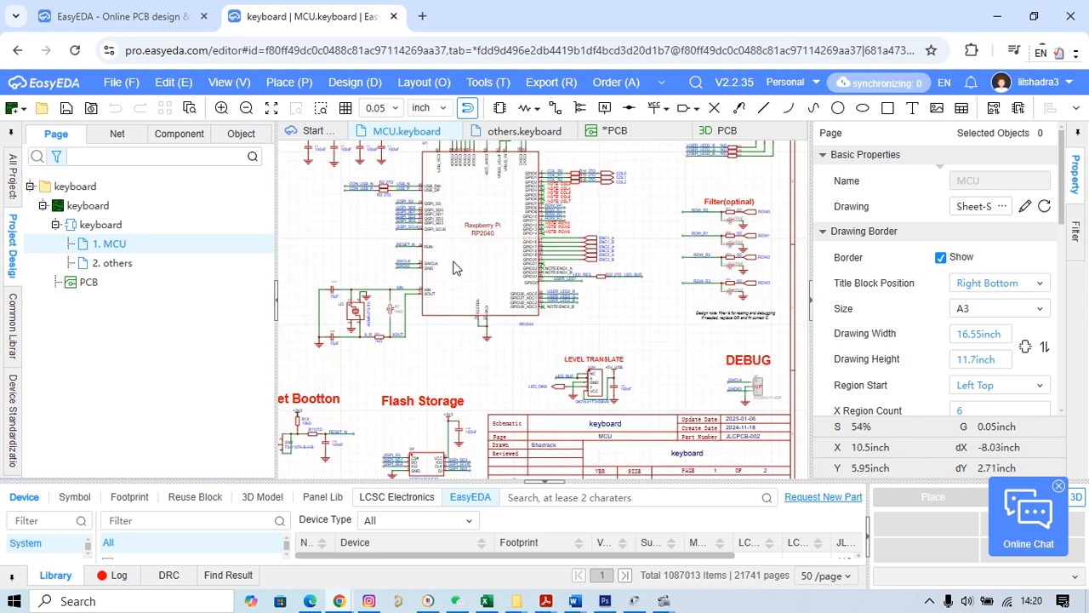
scroll(624, 278, "up", 3)
scroll(623, 278, "up", 6)
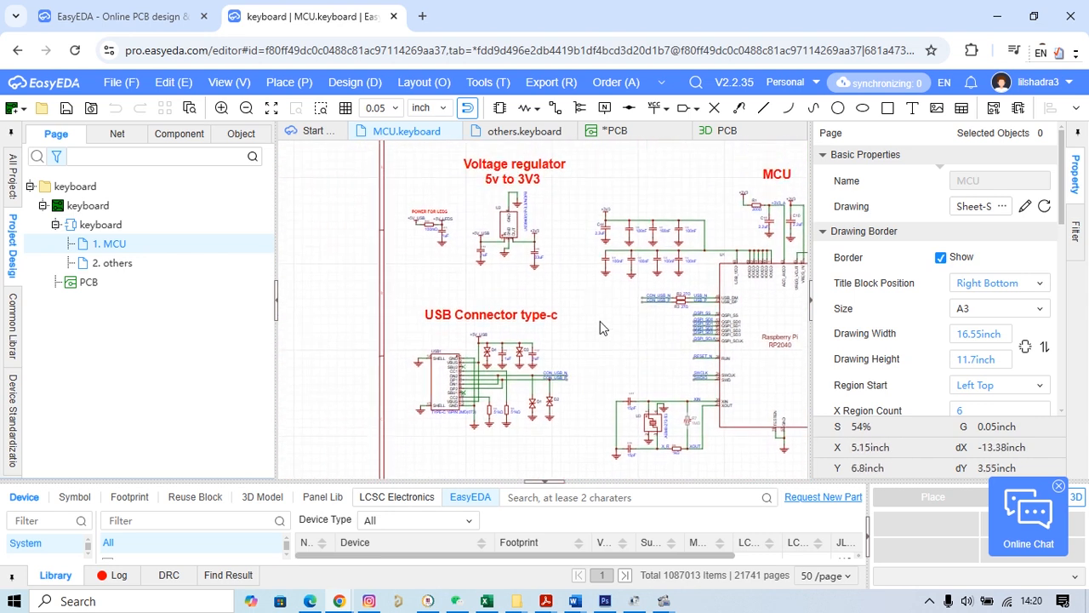
scroll(586, 268, "up", 2)
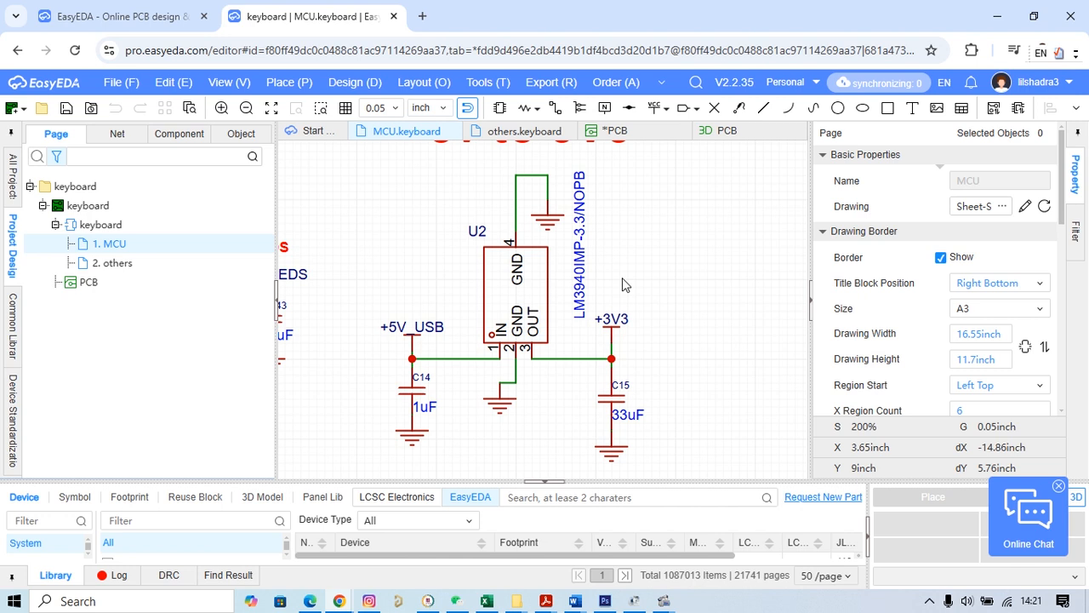
left_click(754, 133)
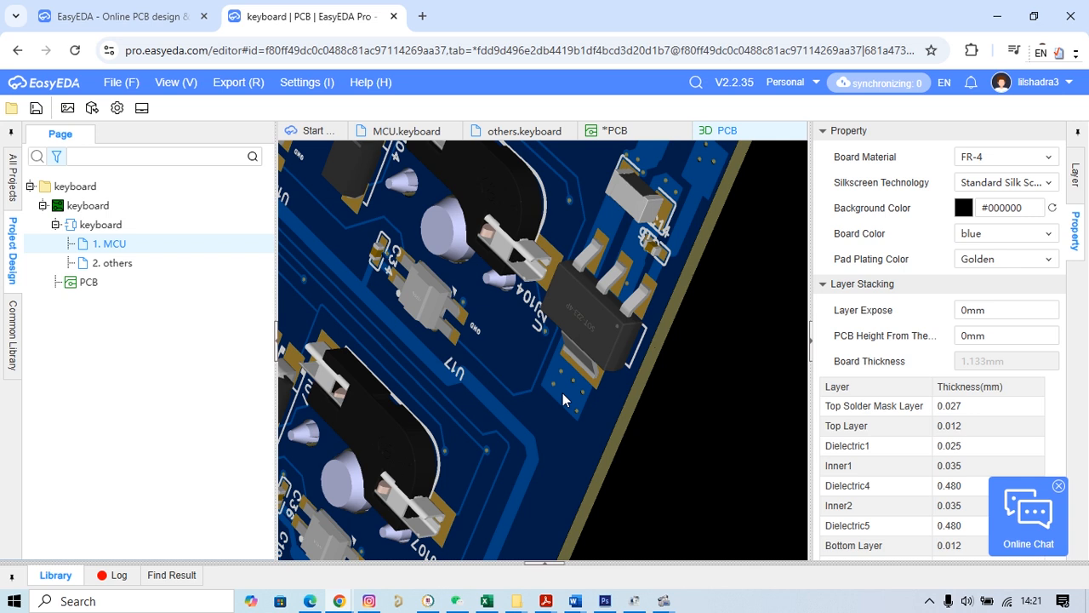
Step: Inspect the vias beside regulator U2's pad and the traces around socket J107 up close in 3D
scroll(569, 383, "up", 3)
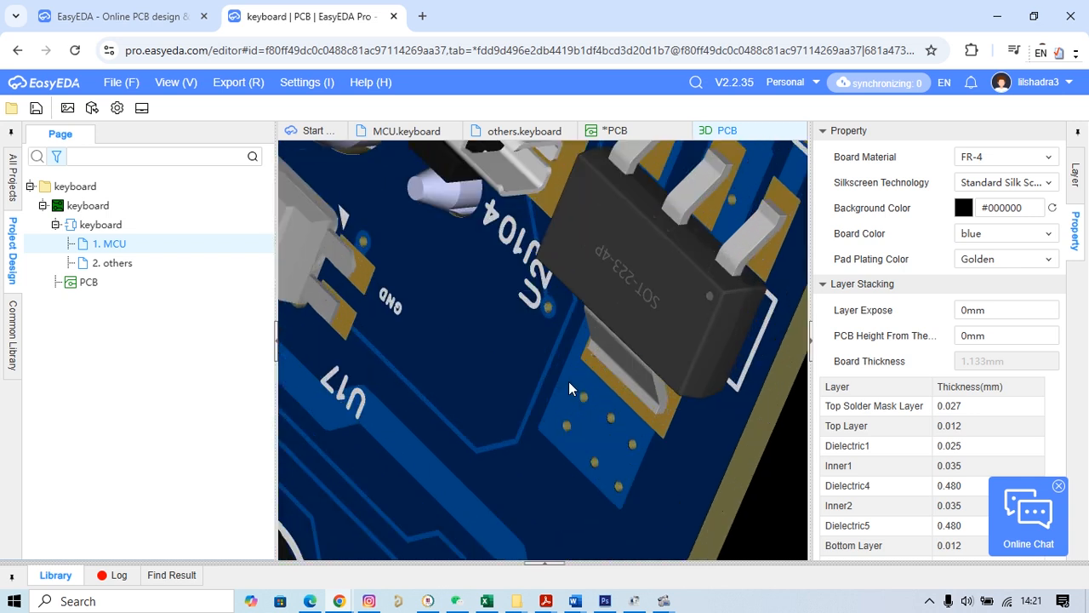
scroll(655, 421, "down", 5)
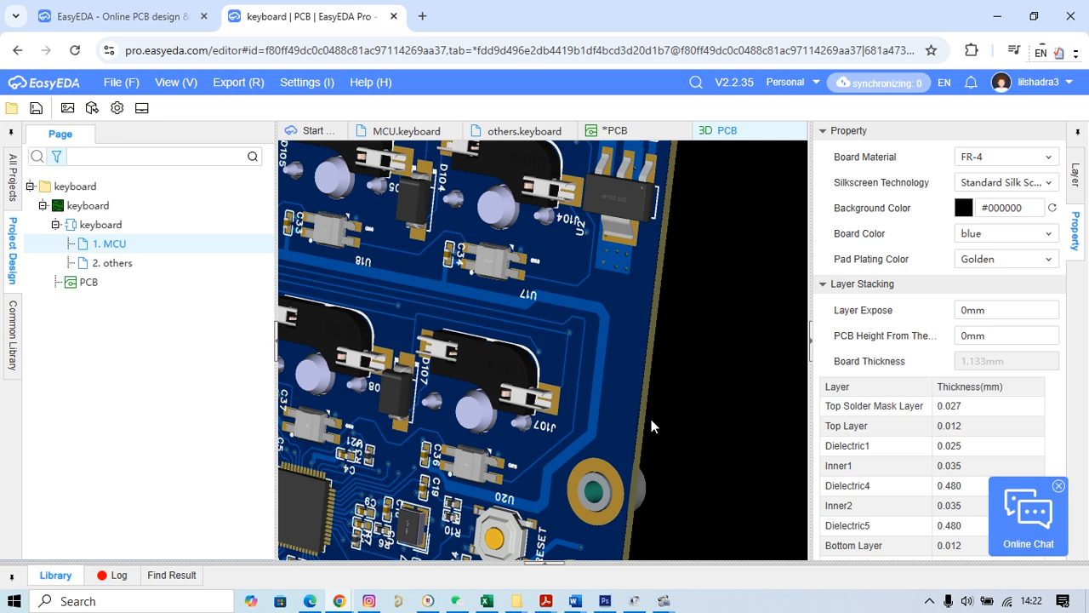
scroll(649, 426, "up", 5)
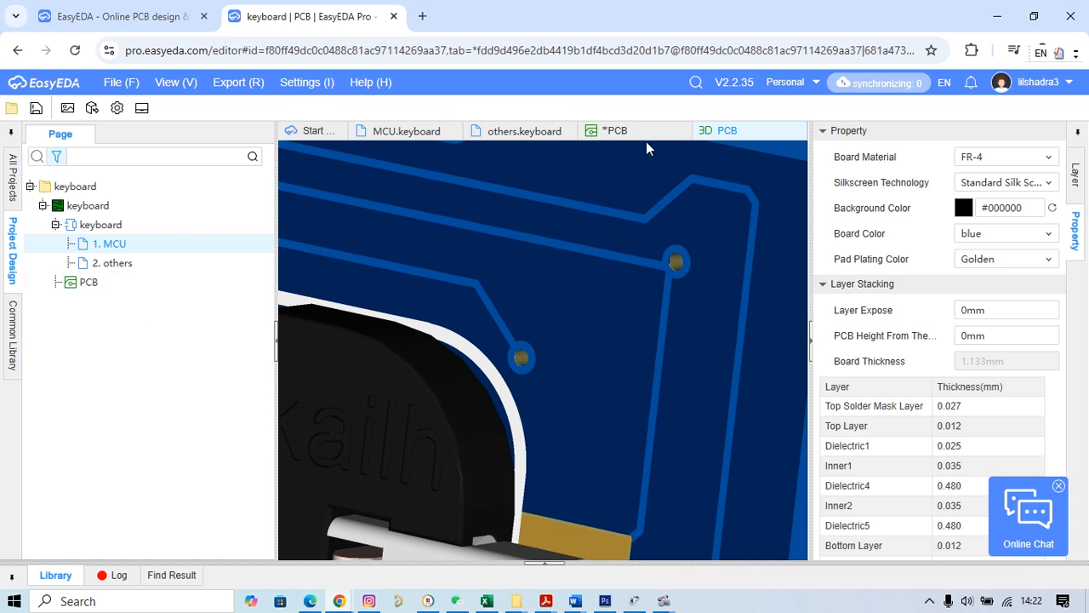
Step: Select the whole USB data track running beside the +5V_LEDS trace in the PCB layout and check its properties and route
left_click(627, 133)
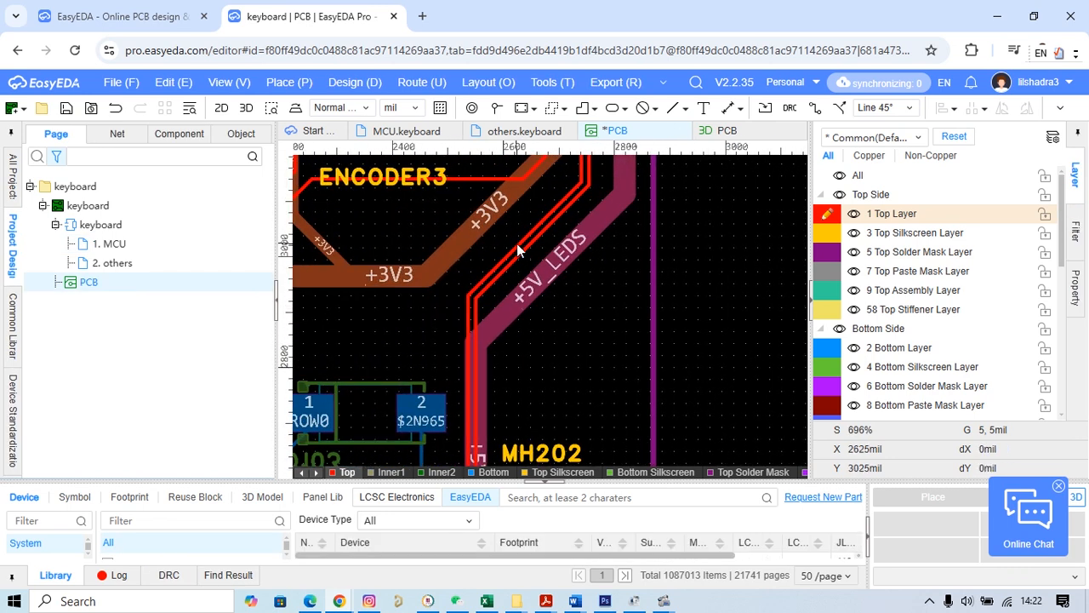
double_click(519, 241)
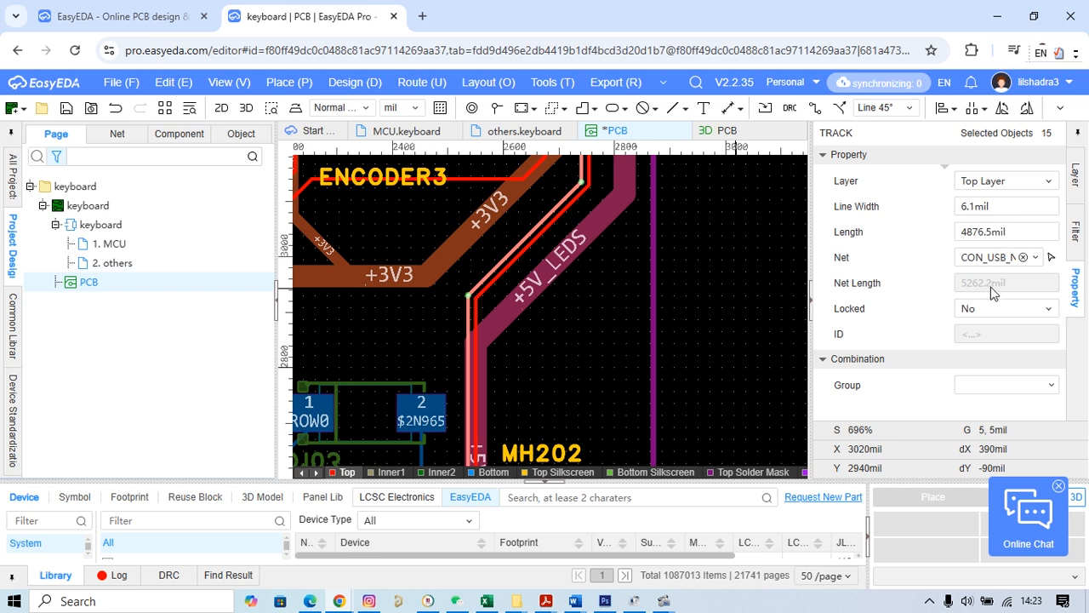
scroll(747, 286, "down", 5)
scroll(715, 294, "down", 5)
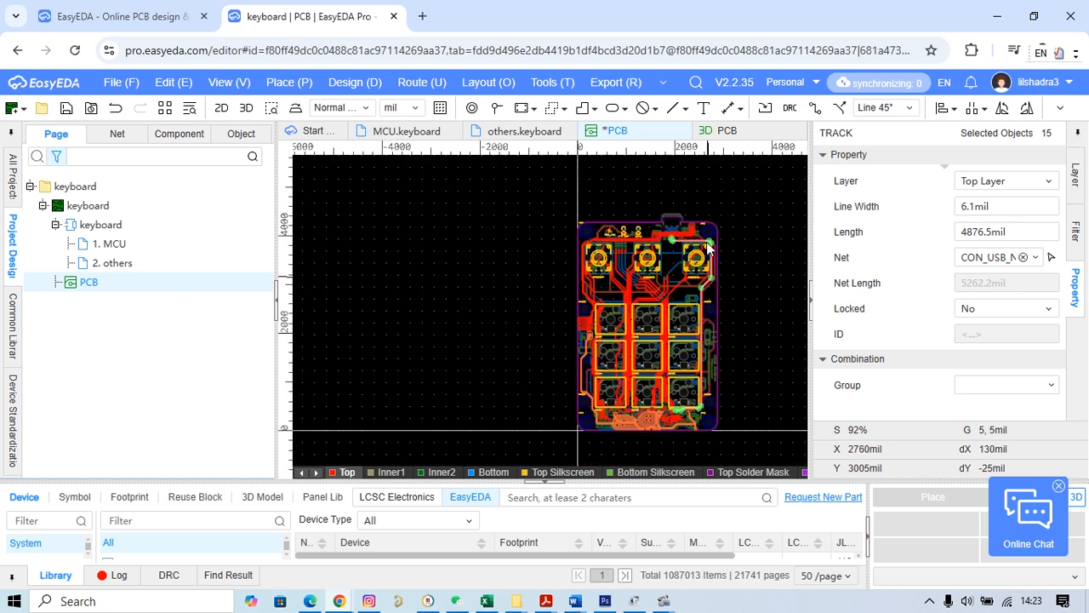
Step: Return to the 3D board and inspect key LED U21 and capacitor C37 between socket J108 and the MCU
left_click(723, 130)
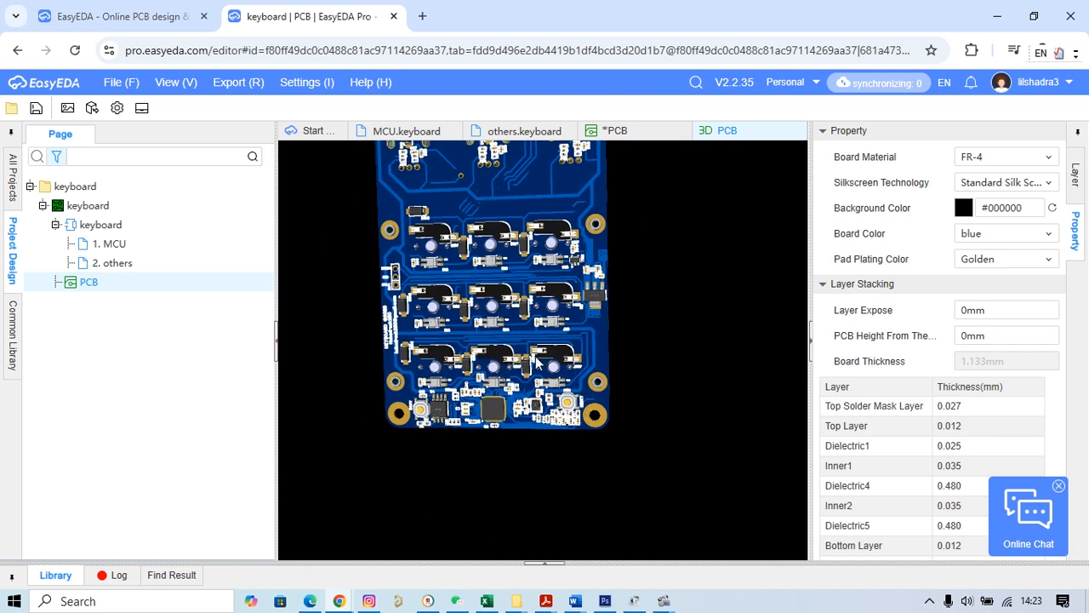
scroll(492, 361, "up", 4)
right_click_drag(424, 366, 557, 383)
scroll(609, 496, "up", 5)
right_click_drag(608, 496, 612, 265)
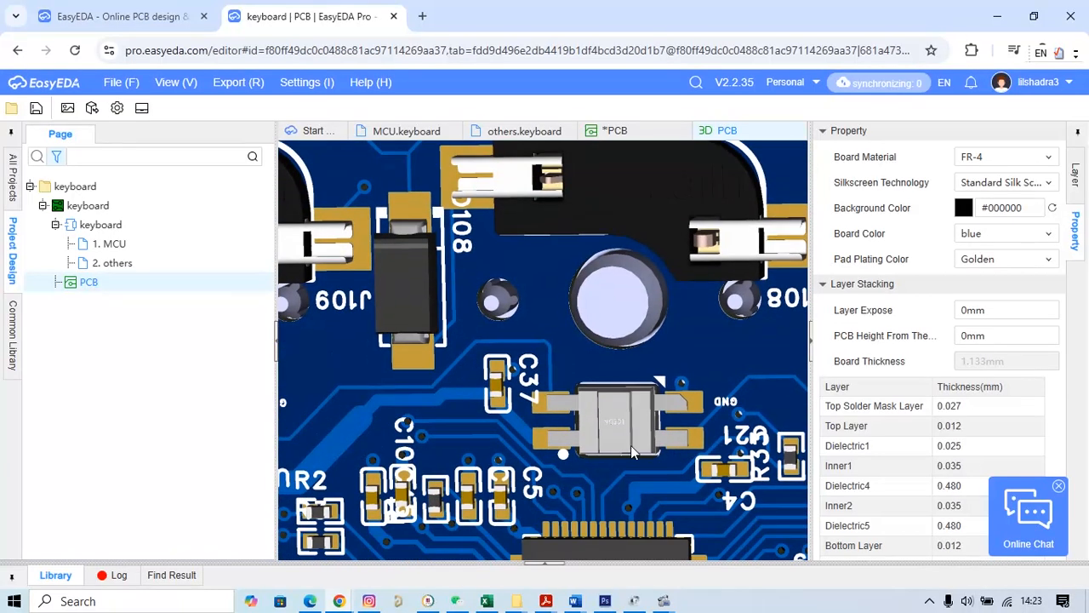
scroll(568, 417, "down", 4)
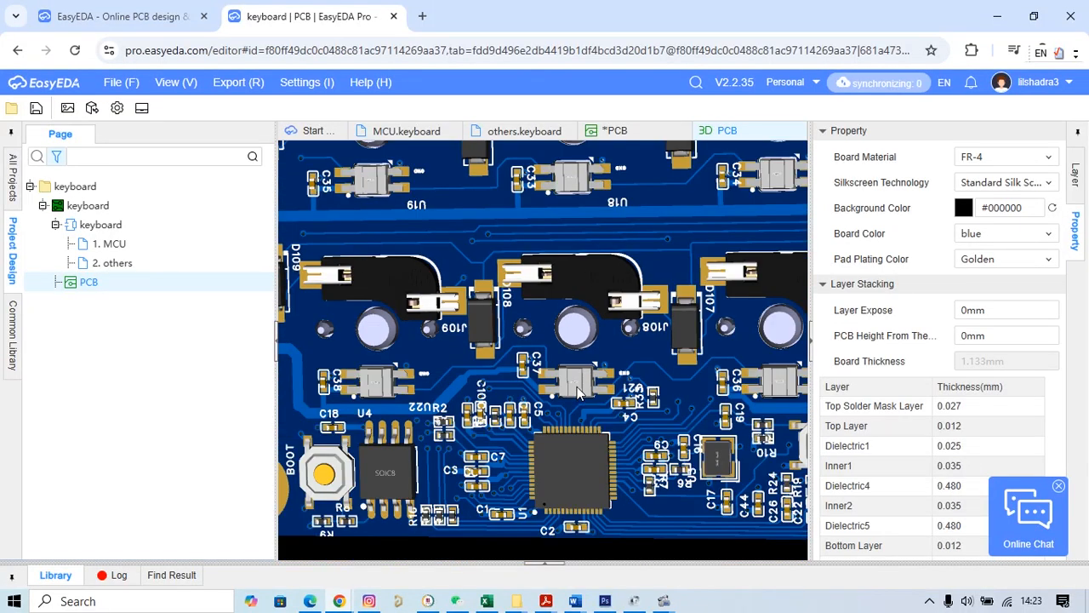
scroll(577, 386, "down", 5)
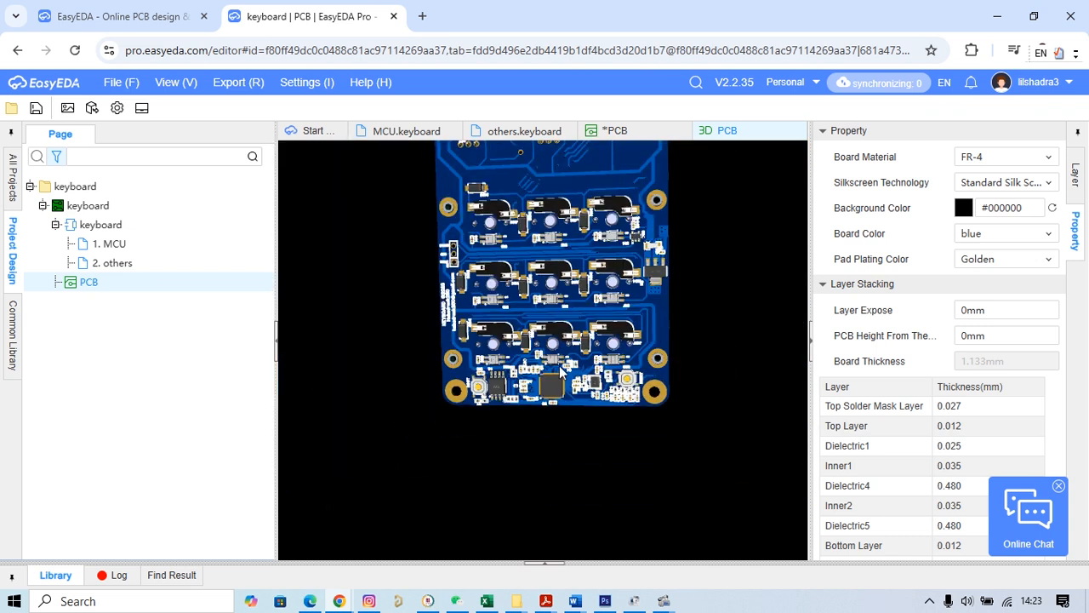
Step: Review the KEY_LED chain of SK6812MINI-E LEDs from U14 to U22 in the others schematic
left_click(494, 133)
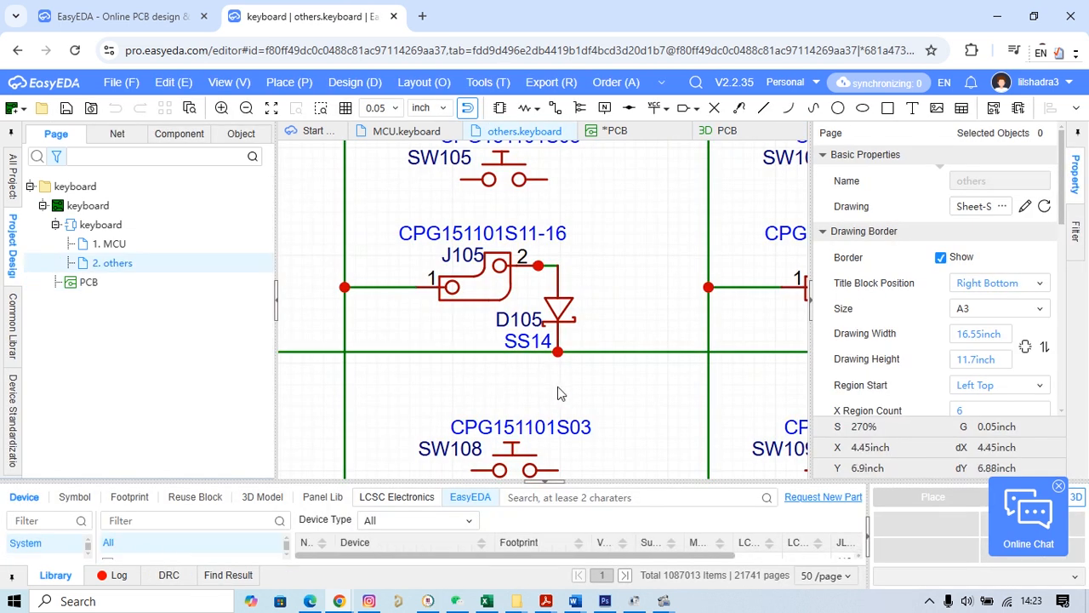
scroll(558, 386, "down", 5)
scroll(635, 196, "up", 1)
scroll(635, 197, "down", 5)
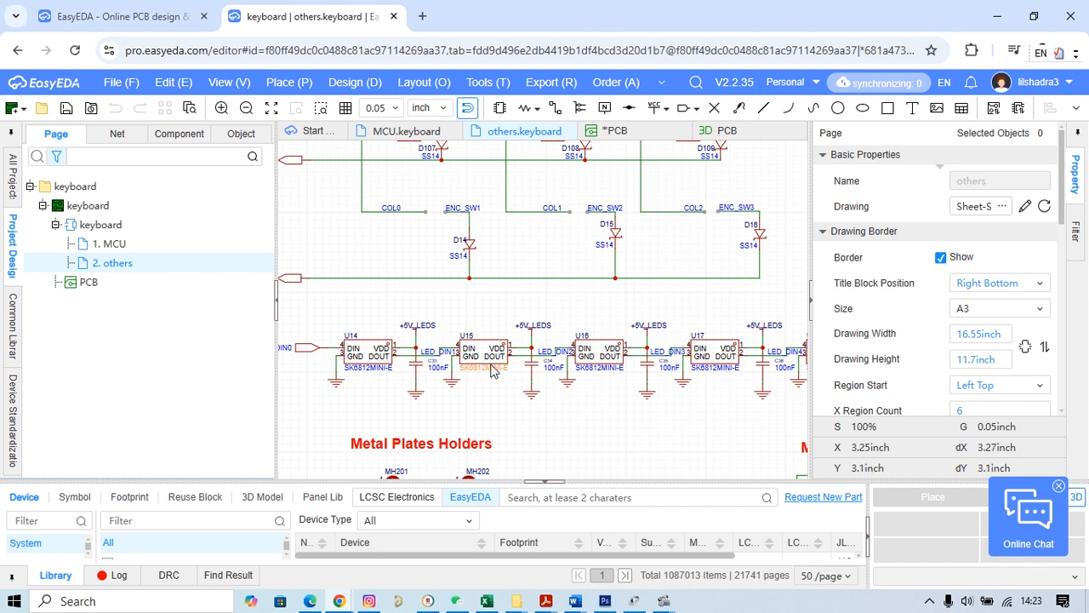
right_click_drag(657, 383, 489, 380)
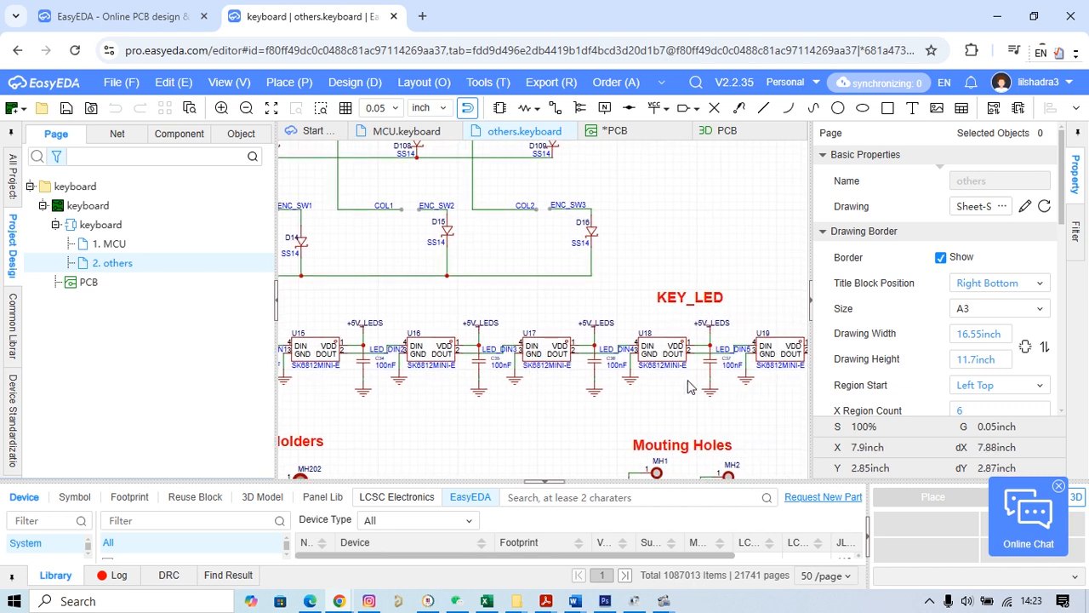
right_click_drag(727, 391, 527, 394)
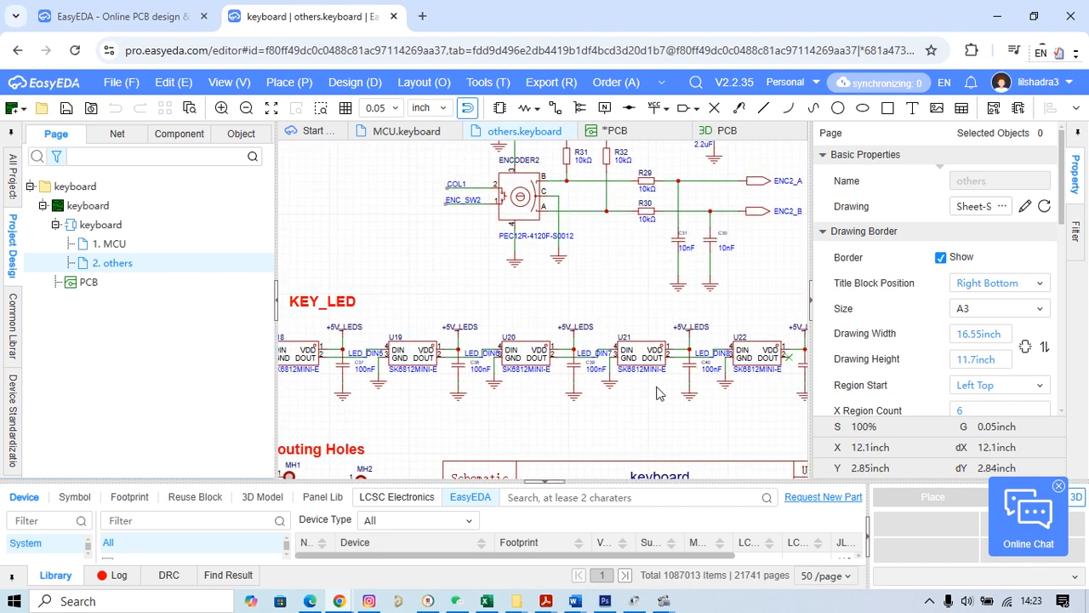
right_click_drag(742, 412, 643, 413)
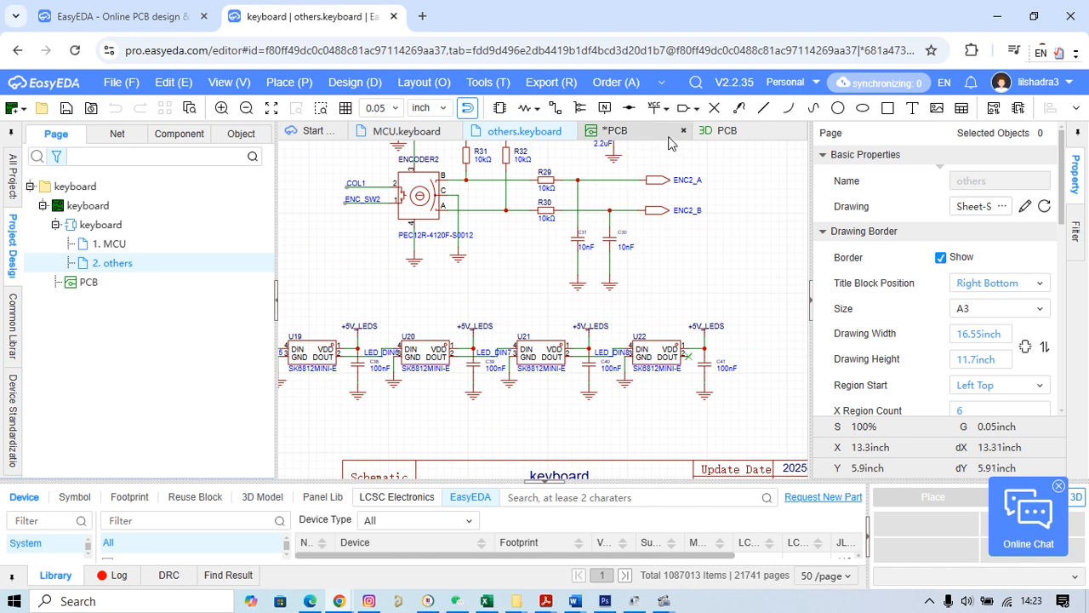
Step: Return to the 3D board and inspect the MCU area between the BOOT and RESET buttons
left_click(725, 131)
left_click_drag(538, 303, 588, 358)
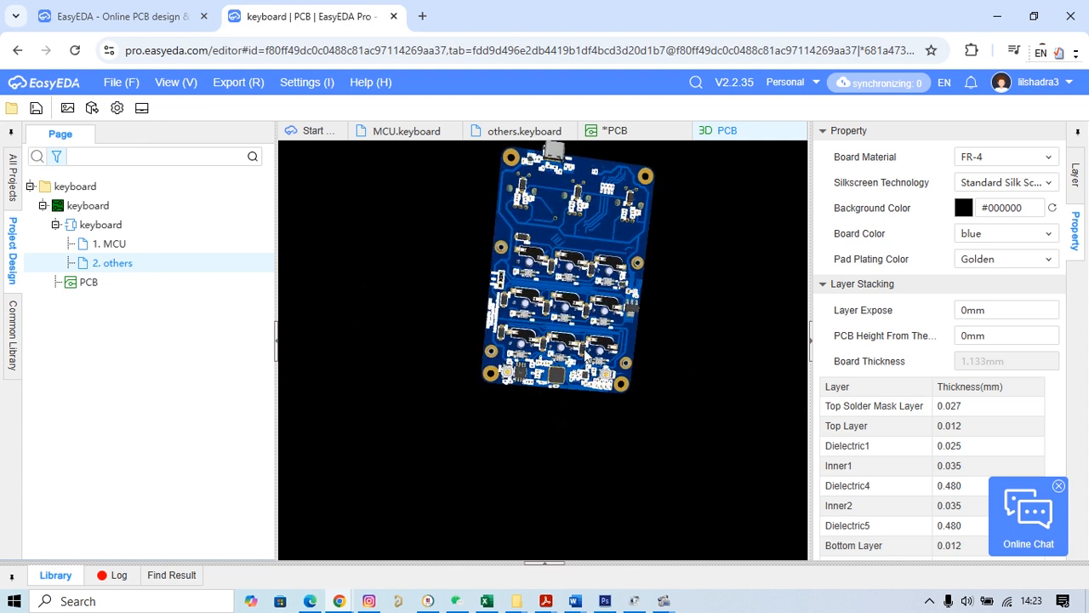
scroll(579, 332, "up", 5)
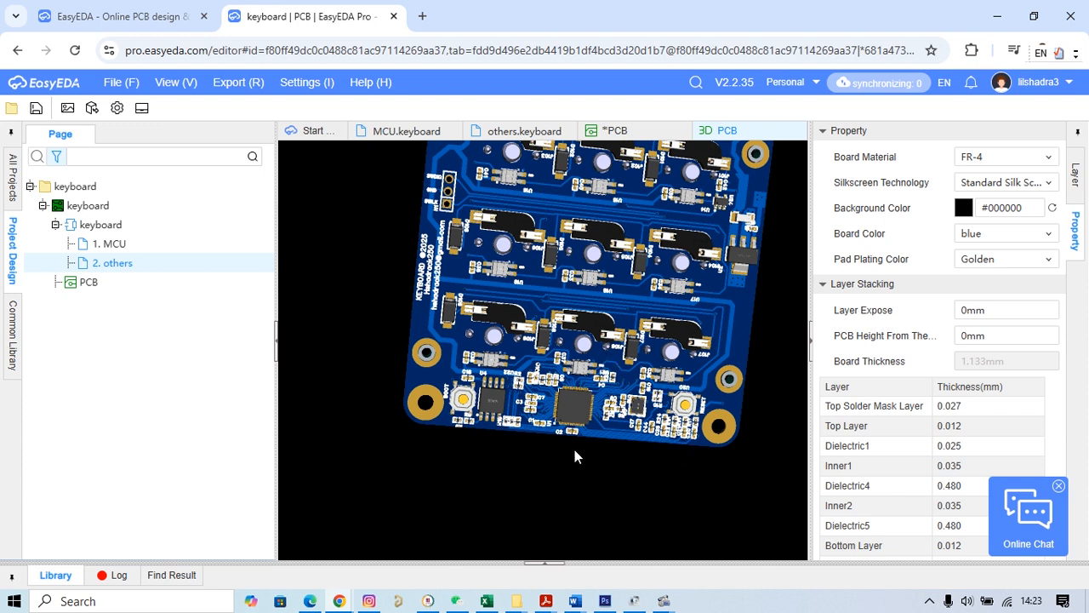
scroll(553, 457, "up", 5)
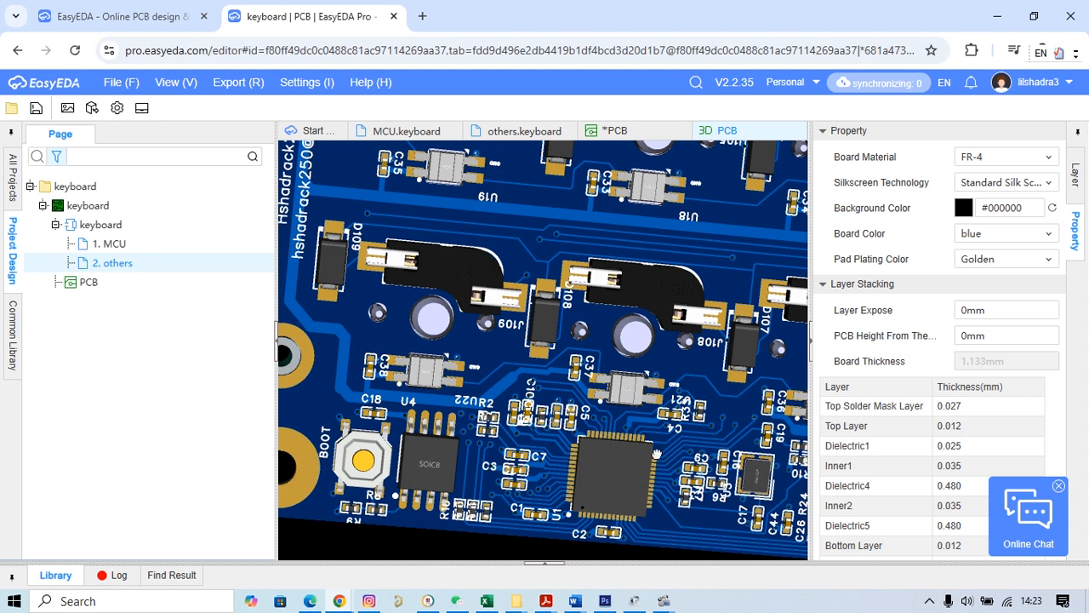
right_click_drag(656, 454, 437, 382)
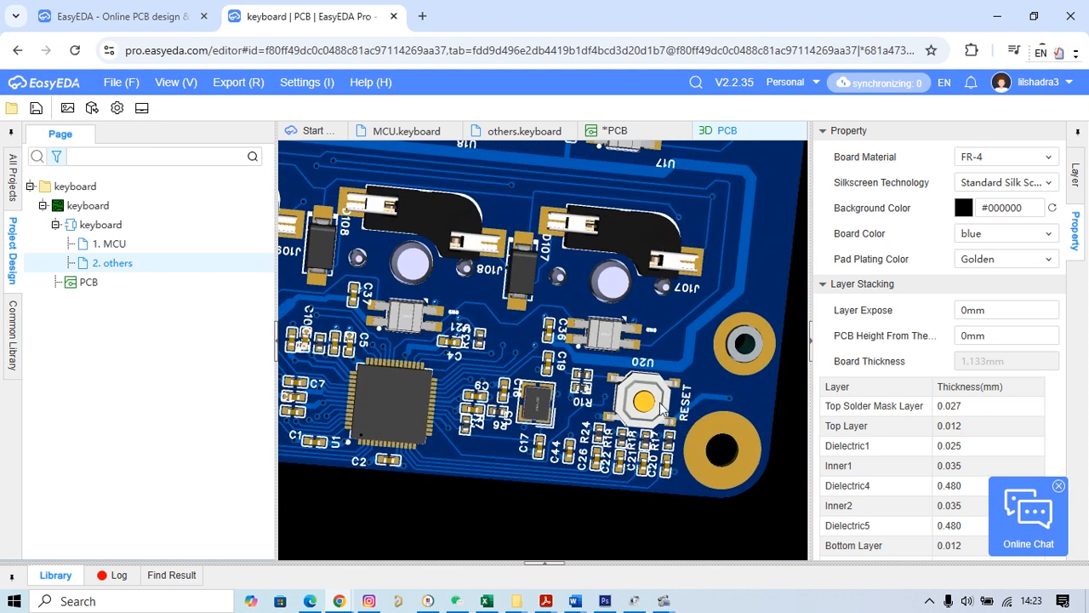
scroll(655, 410, "down", 5)
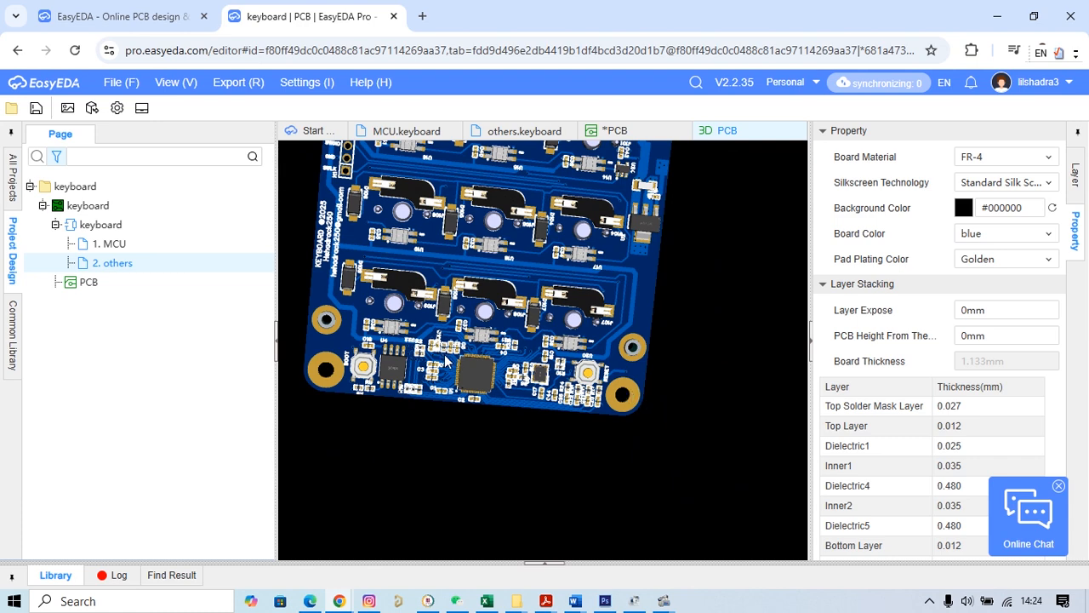
Step: Inspect debug header H1 with its SWDIO, GND and SWLK pins near the board edge in 3D
scroll(484, 376, "down", 2)
scroll(484, 376, "up", 4)
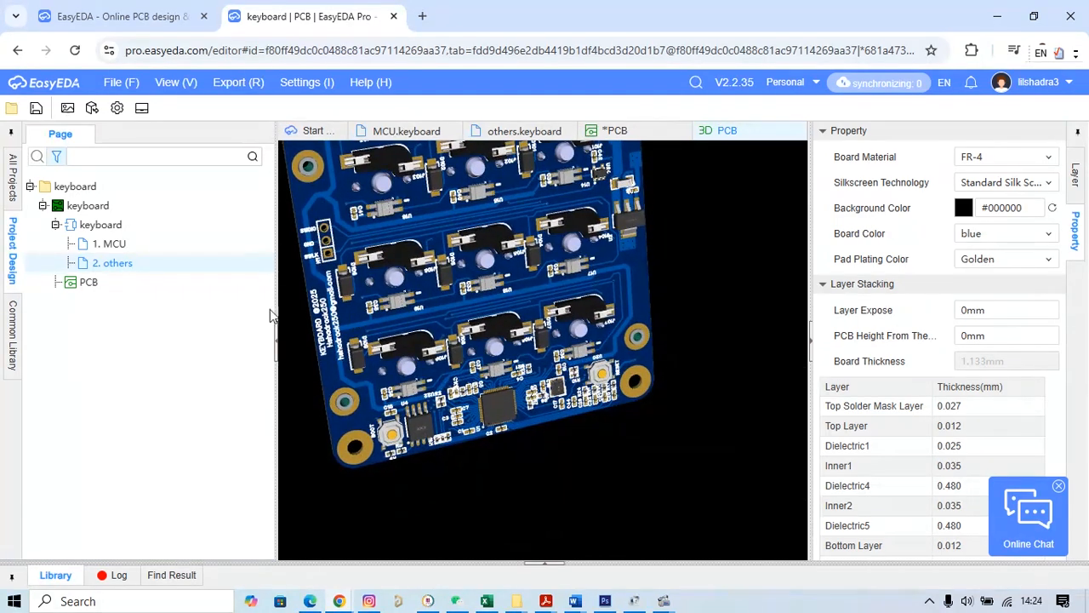
scroll(350, 246, "up", 3)
right_click_drag(349, 251, 613, 283)
mouse_move(587, 318)
right_mouse_down()
mouse_move(564, 265)
mouse_move(577, 307)
right_mouse_up()
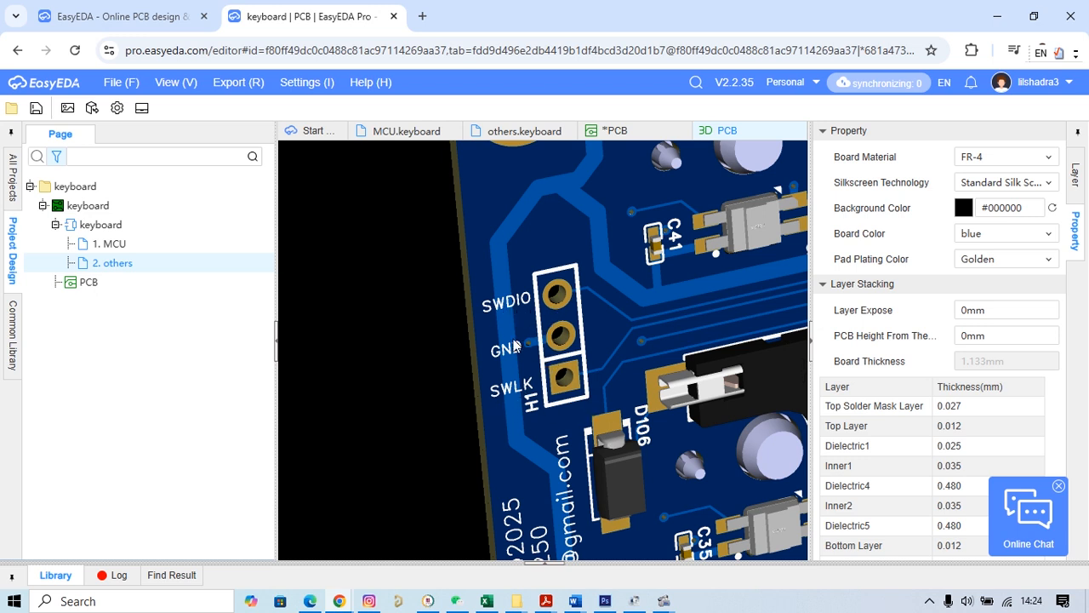
Step: Flip the 3D board over to view the side with the rotary encoders and key switches from several angles
scroll(597, 338, "down", 3)
left_click_drag(662, 397, 576, 348)
scroll(605, 370, "down", 5)
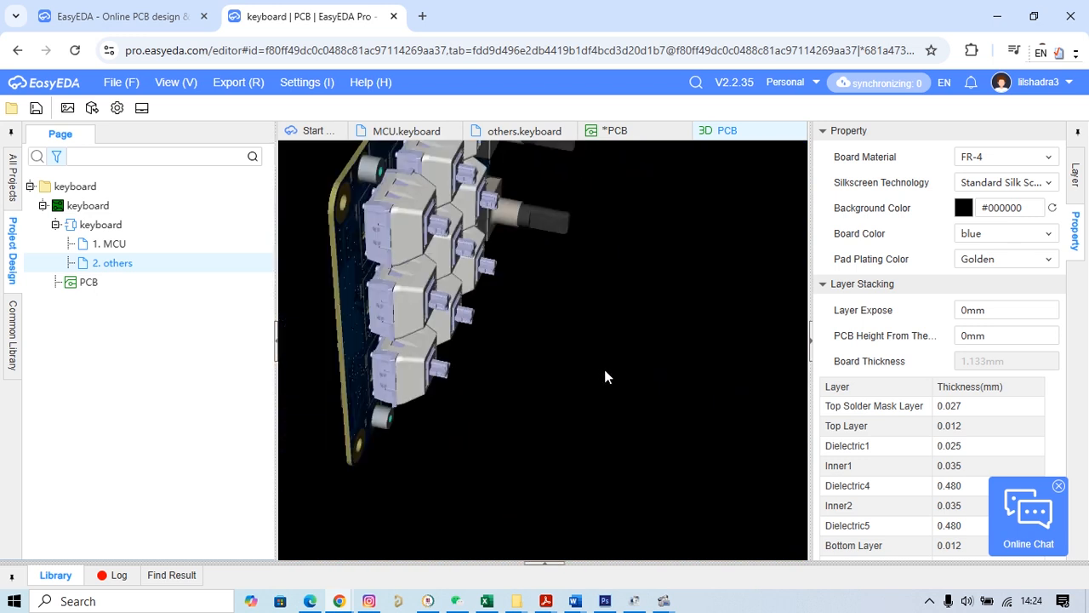
left_click_drag(508, 337, 583, 422)
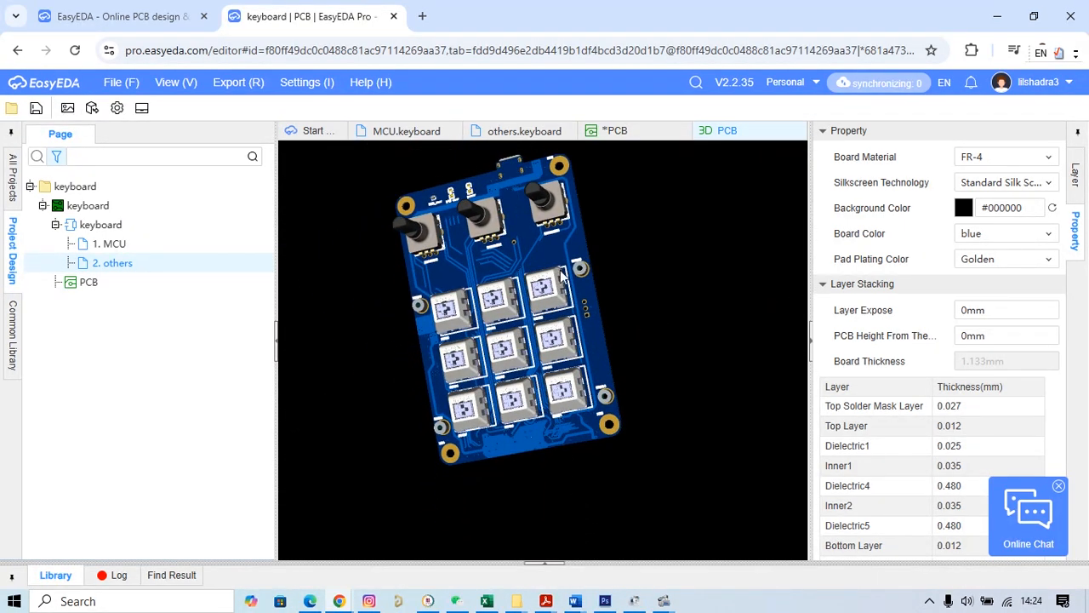
mouse_move(557, 268)
left_mouse_down()
mouse_move(545, 274)
mouse_move(551, 262)
left_mouse_up()
right_click_drag(504, 246, 551, 283)
left_click_drag(680, 451, 608, 394)
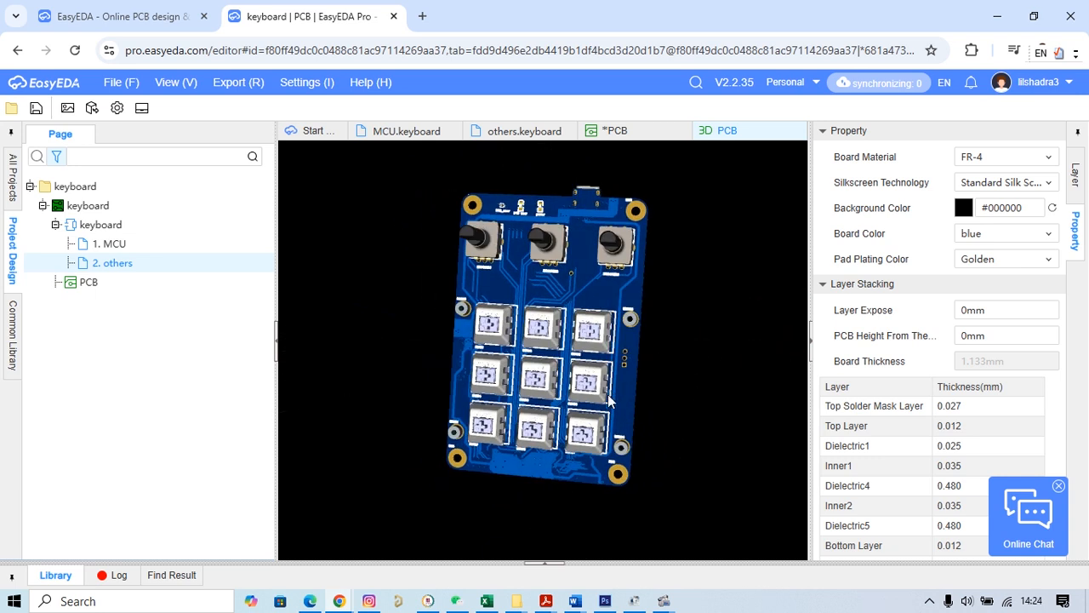